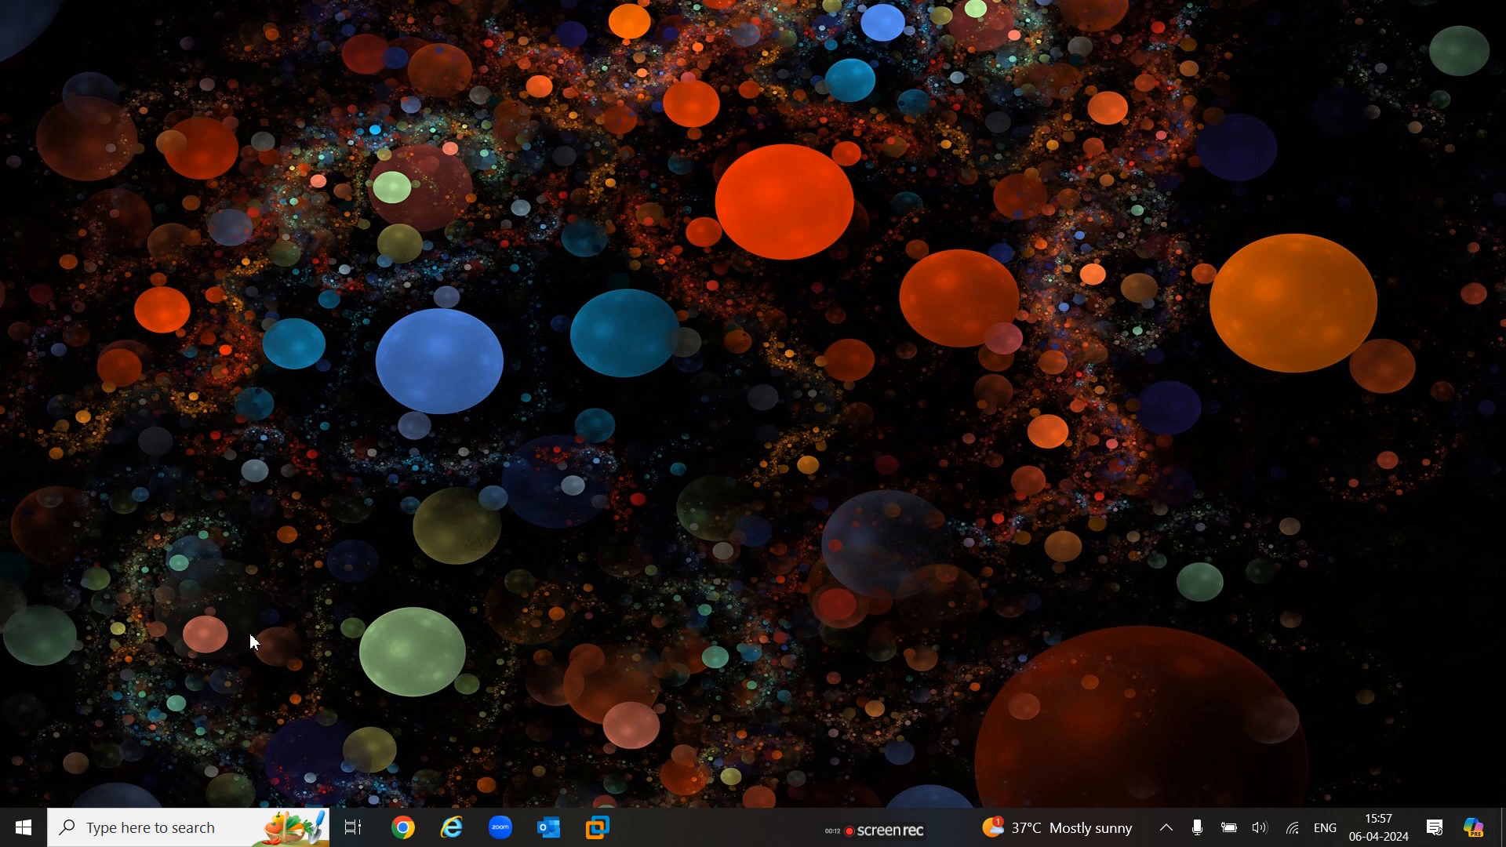
Open Chrome, search for "aws management console" and open the Manage AWS Resources page
click(413, 834)
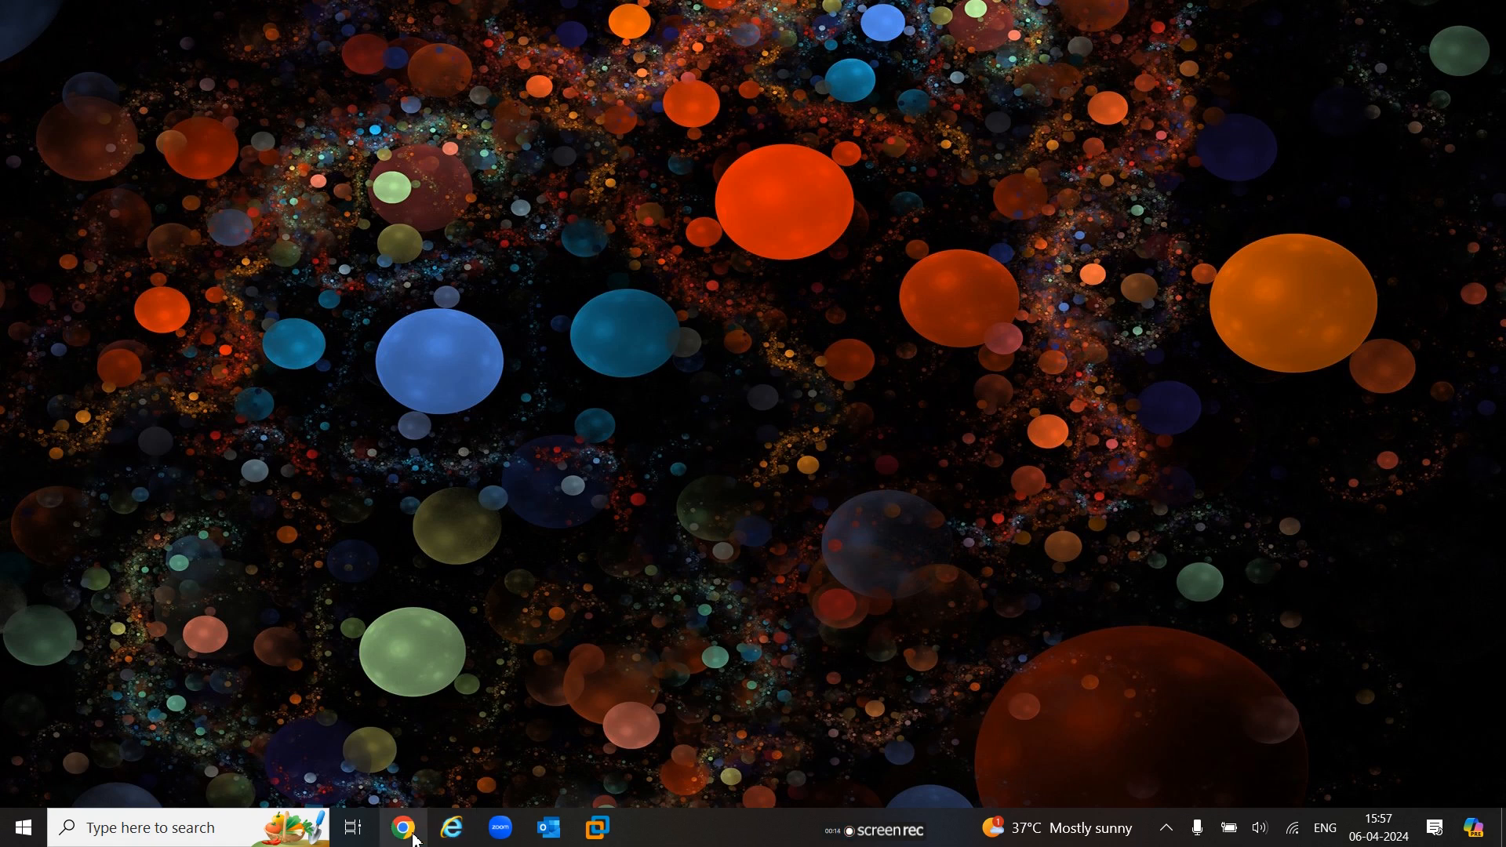
text(aws.amazon.com)
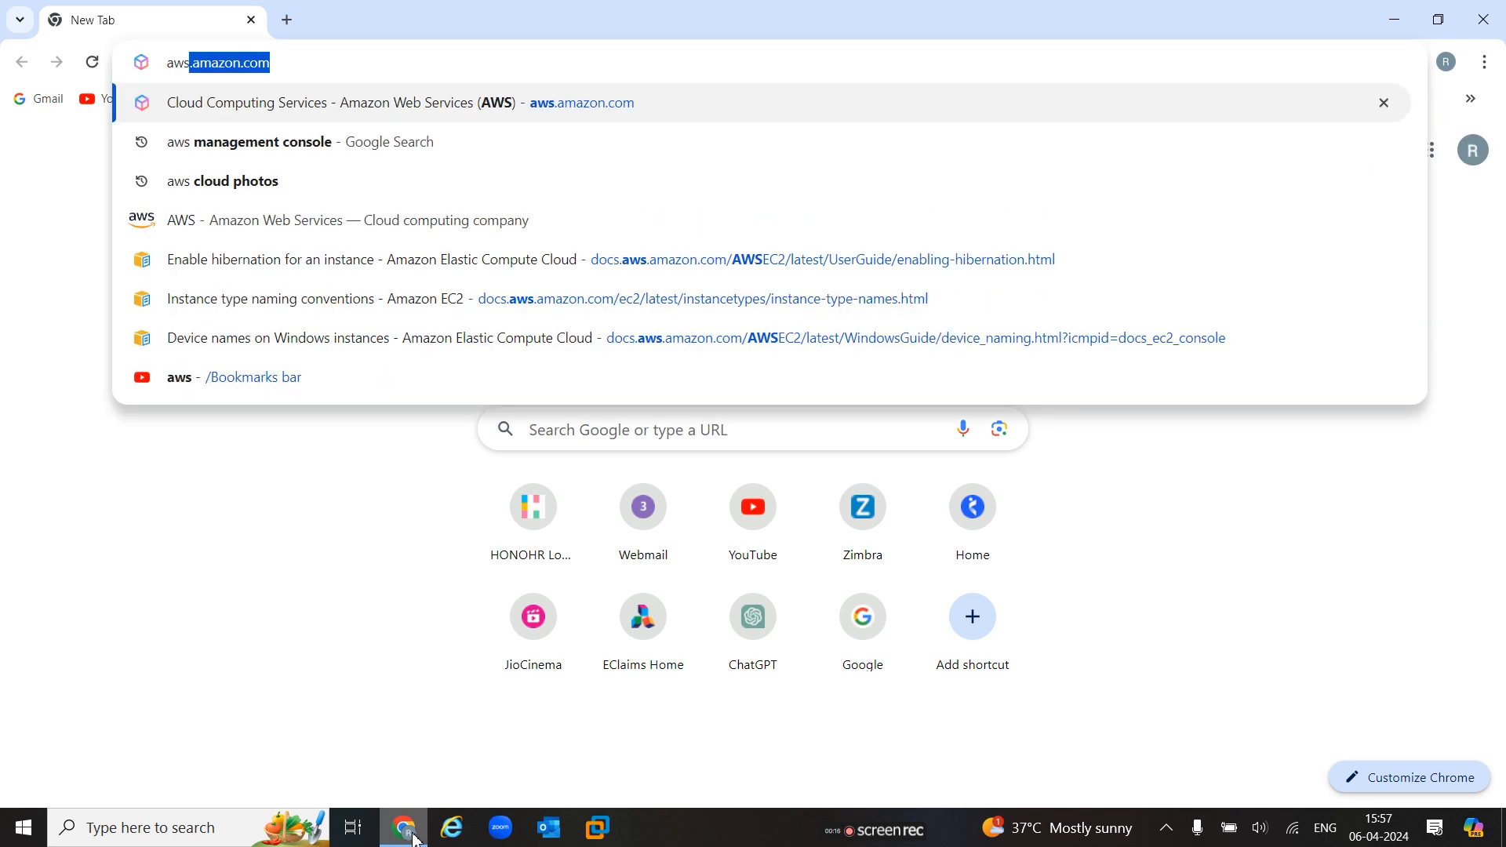
key(Down)
key(Return)
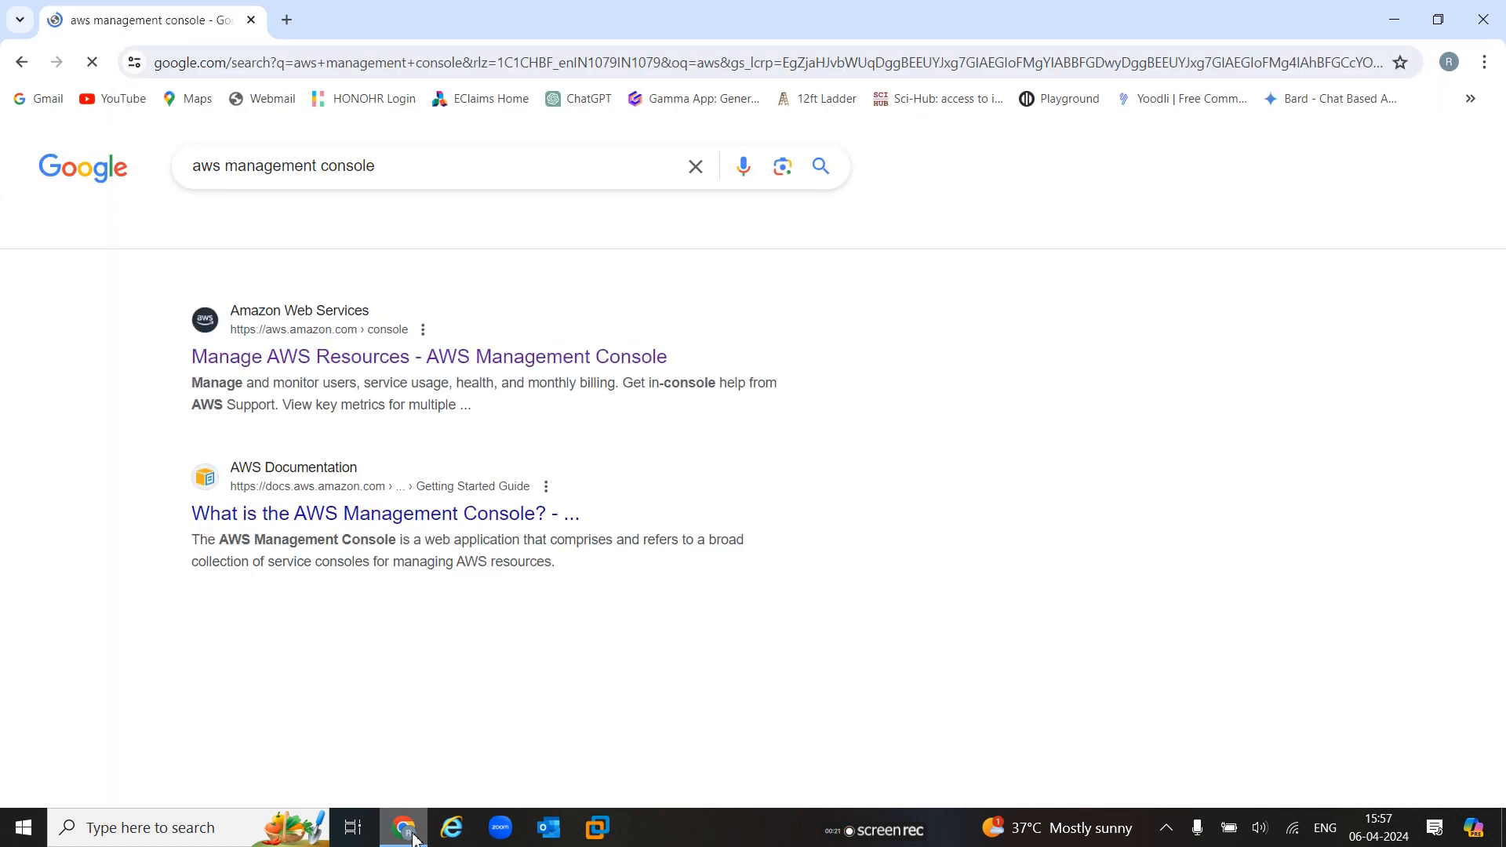
click(619, 402)
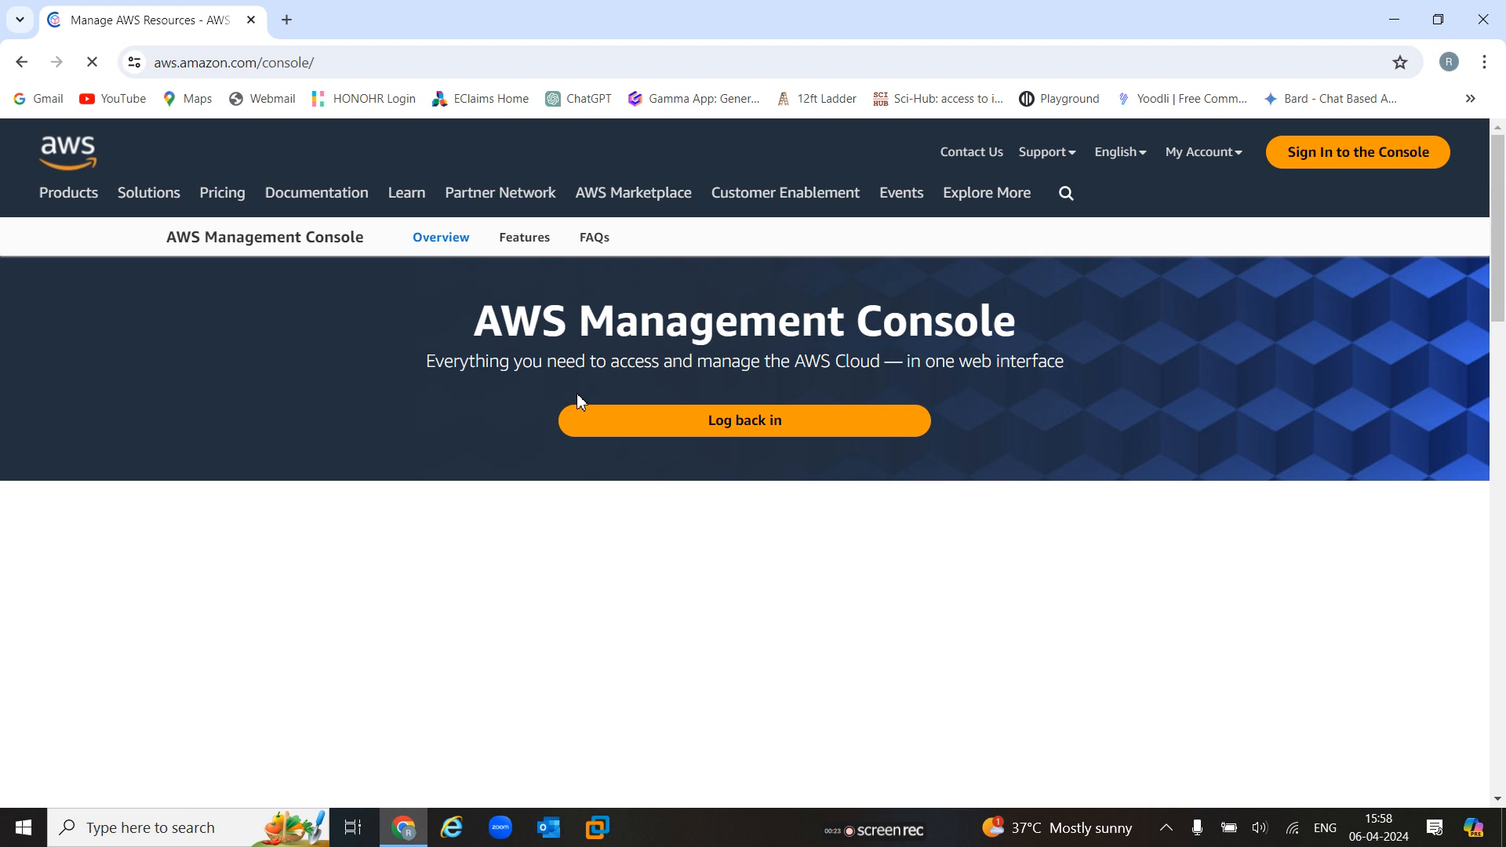
Sign in to the console as root user with the account email, password and MFA code
click(1328, 161)
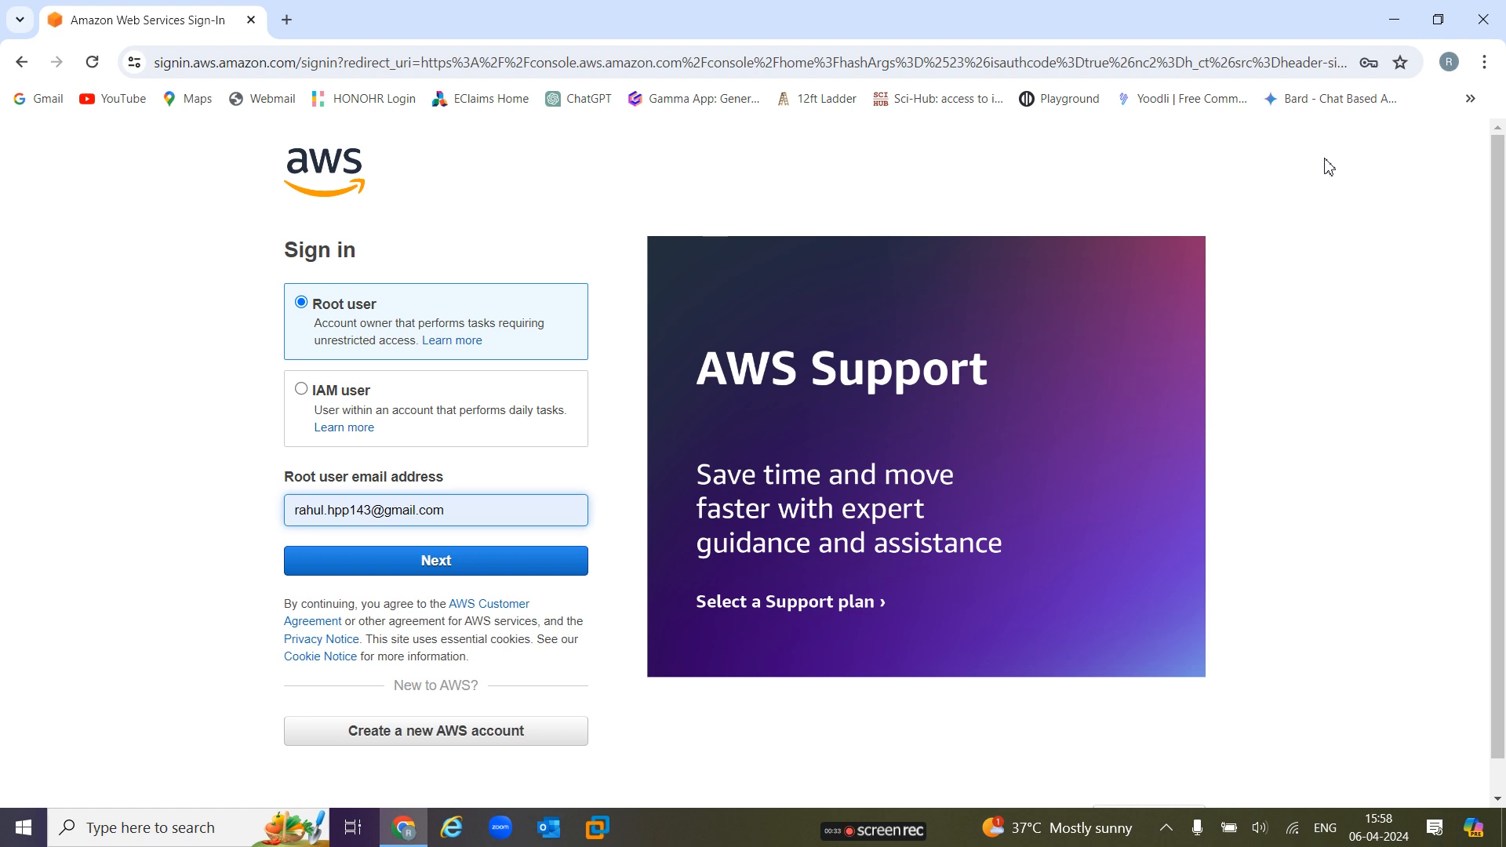
click(420, 568)
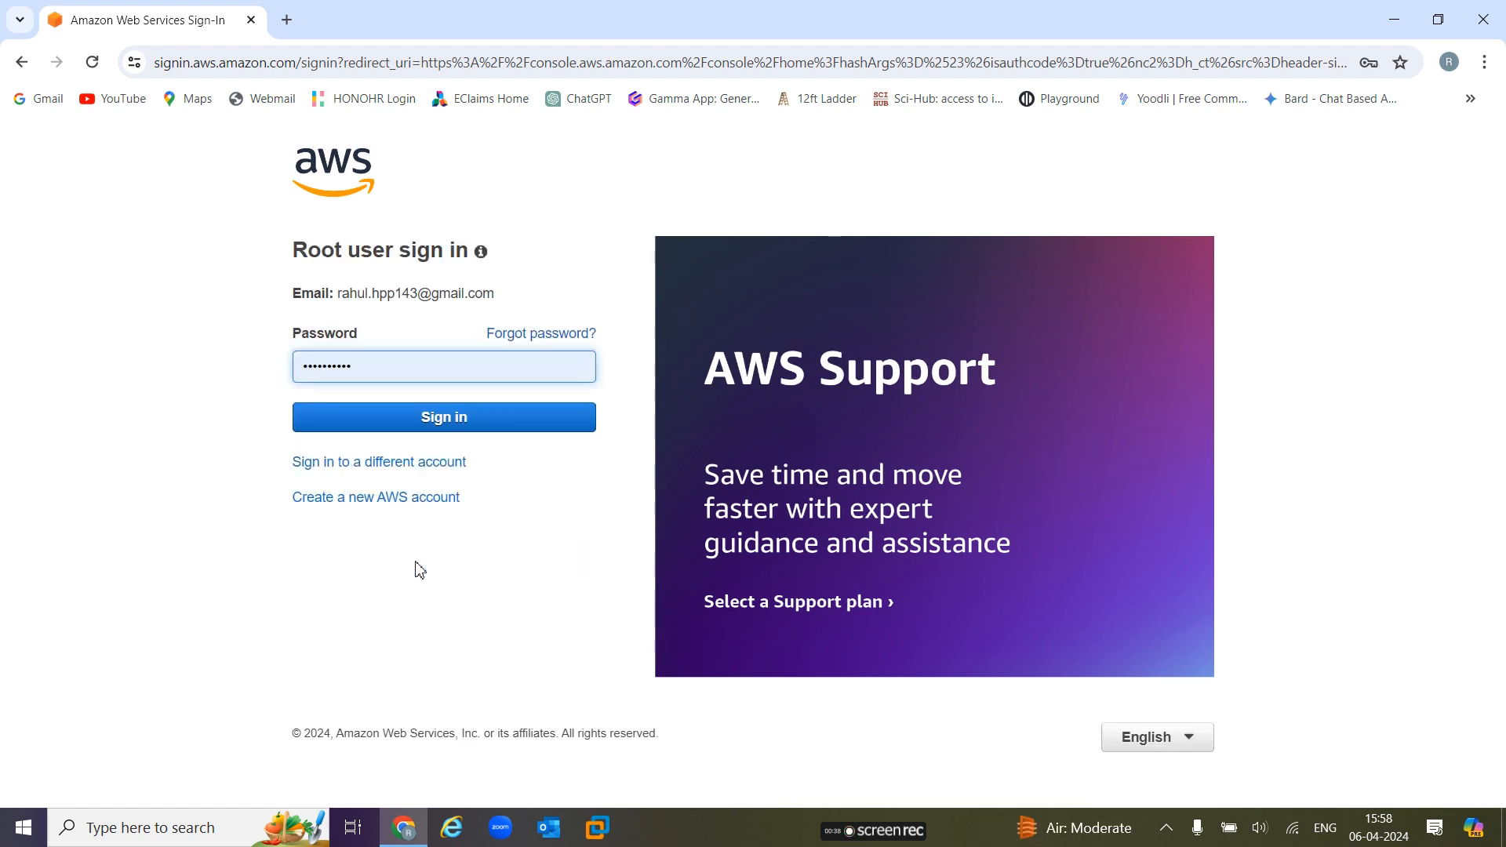
click(431, 417)
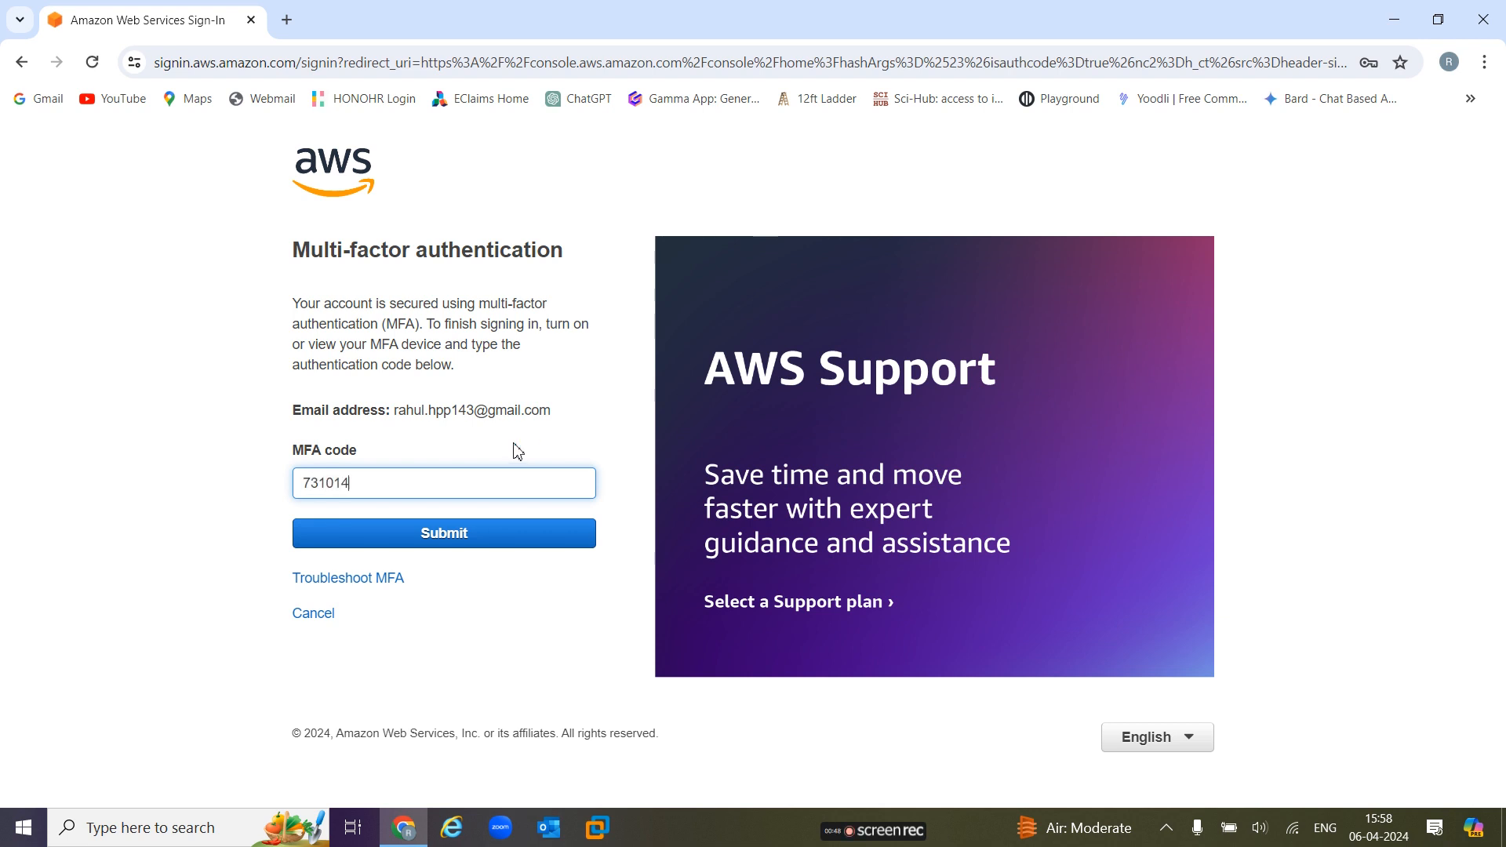
click(478, 549)
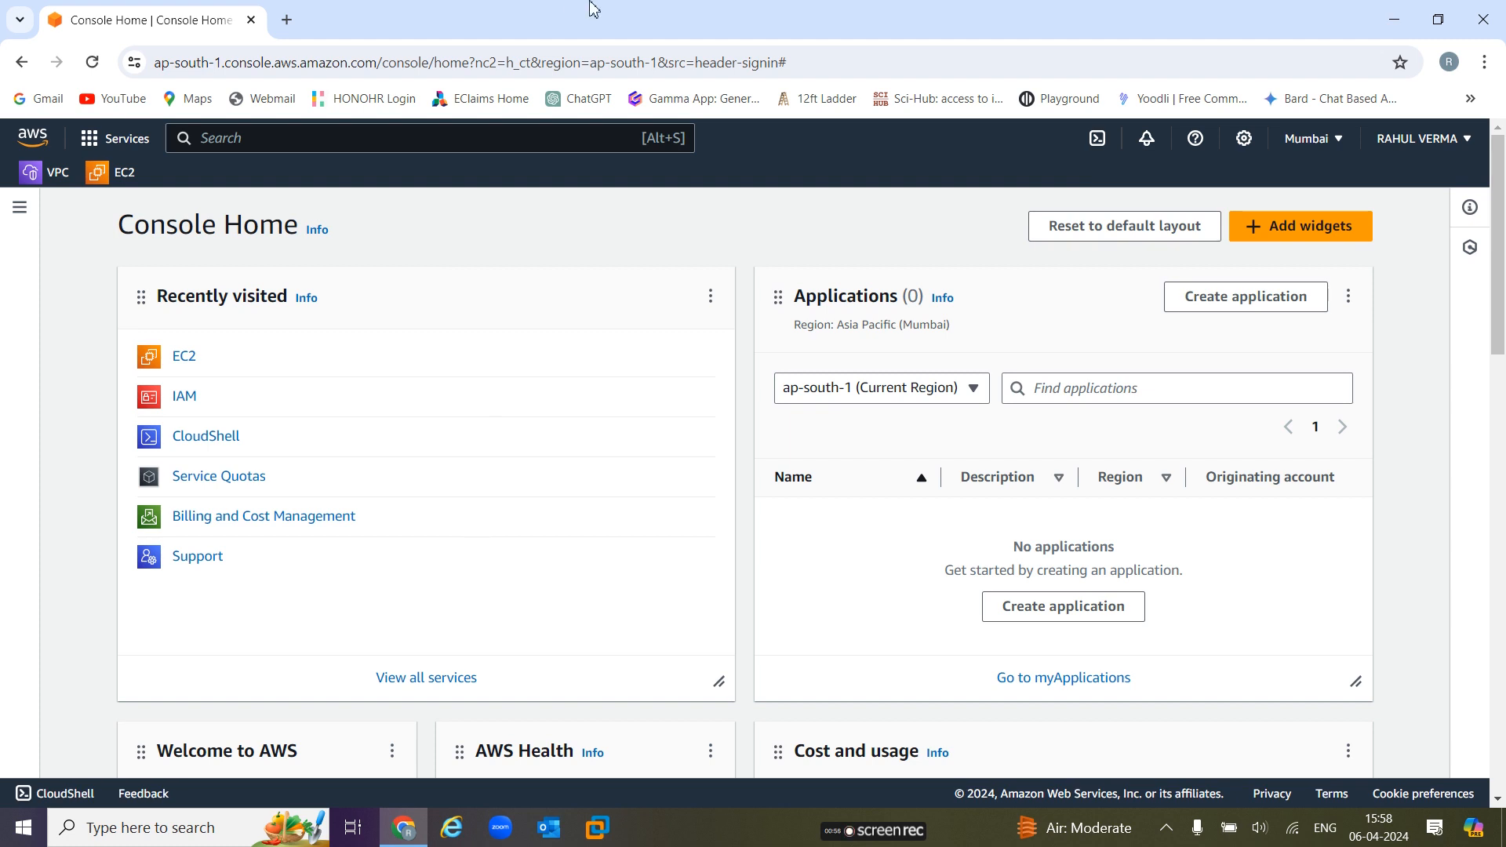
Search the AWS services for "ec2" and open the EC2 dashboard
click(338, 149)
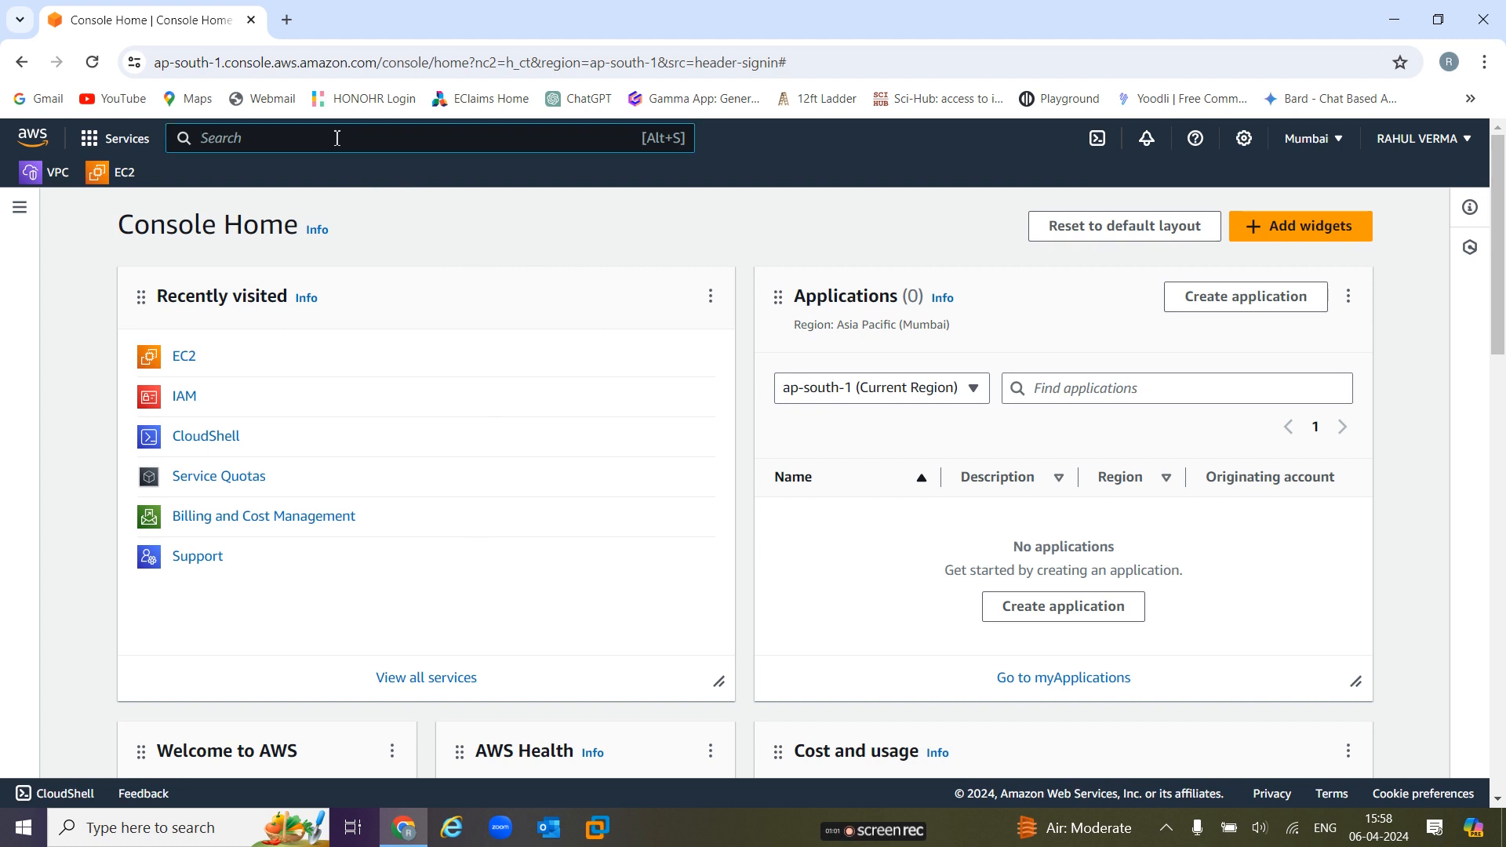
text(ec2)
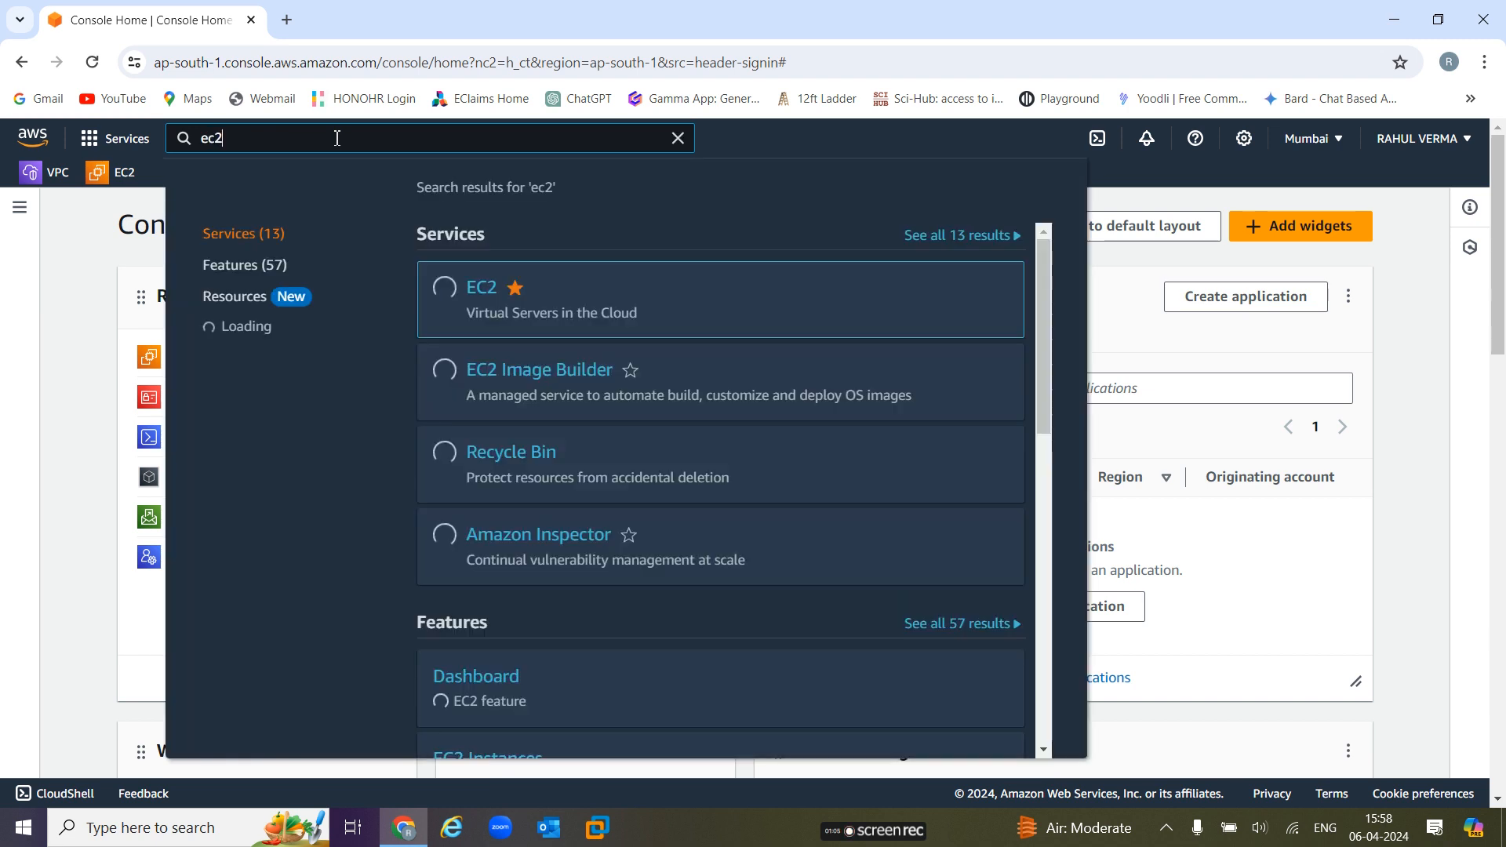
click(481, 289)
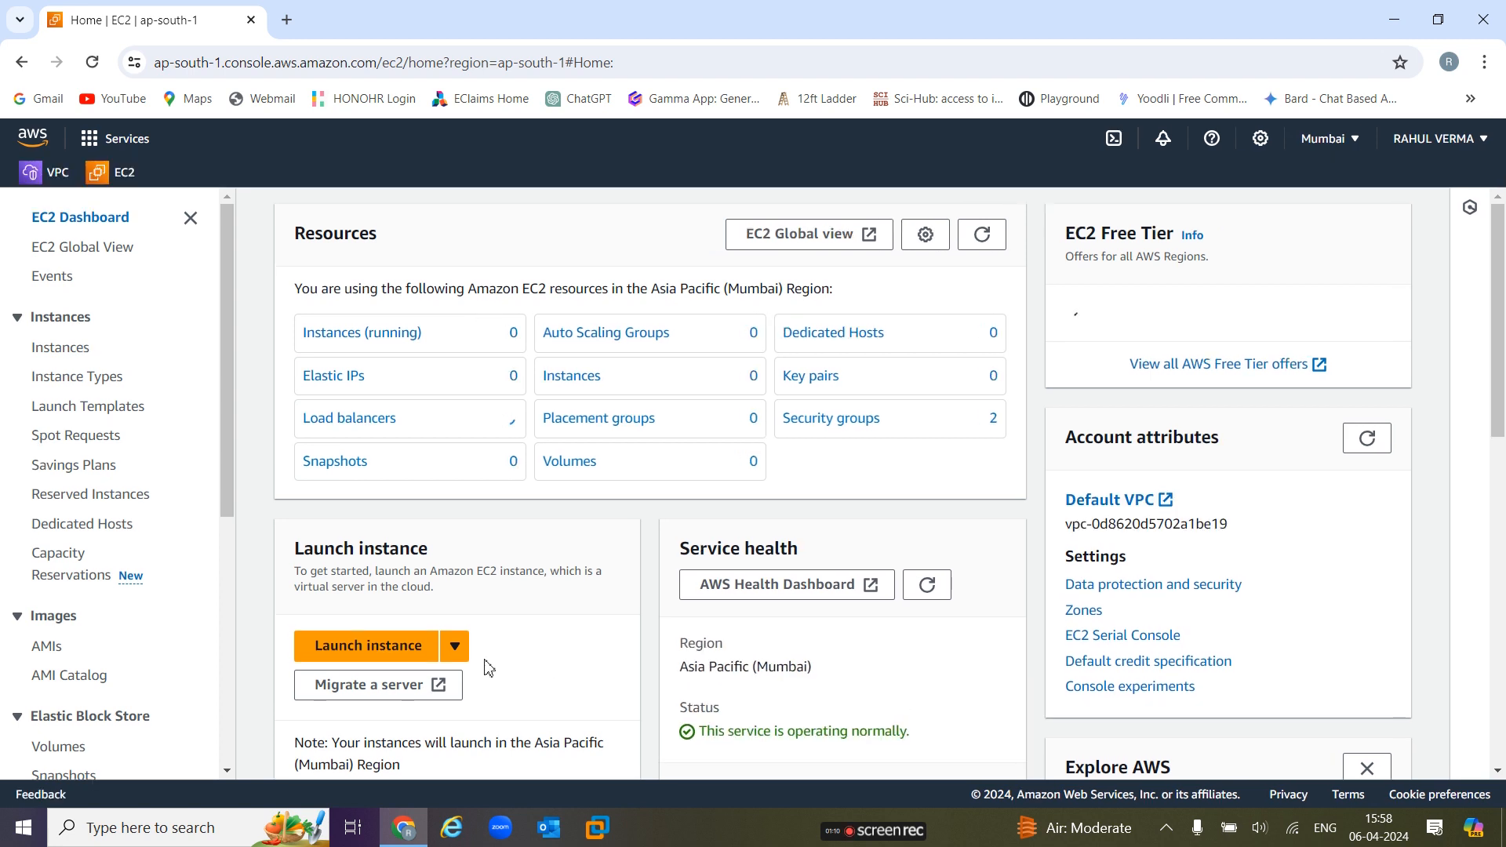
Start a new instance launch, name it windows-server and choose the Windows quick-start image
click(384, 663)
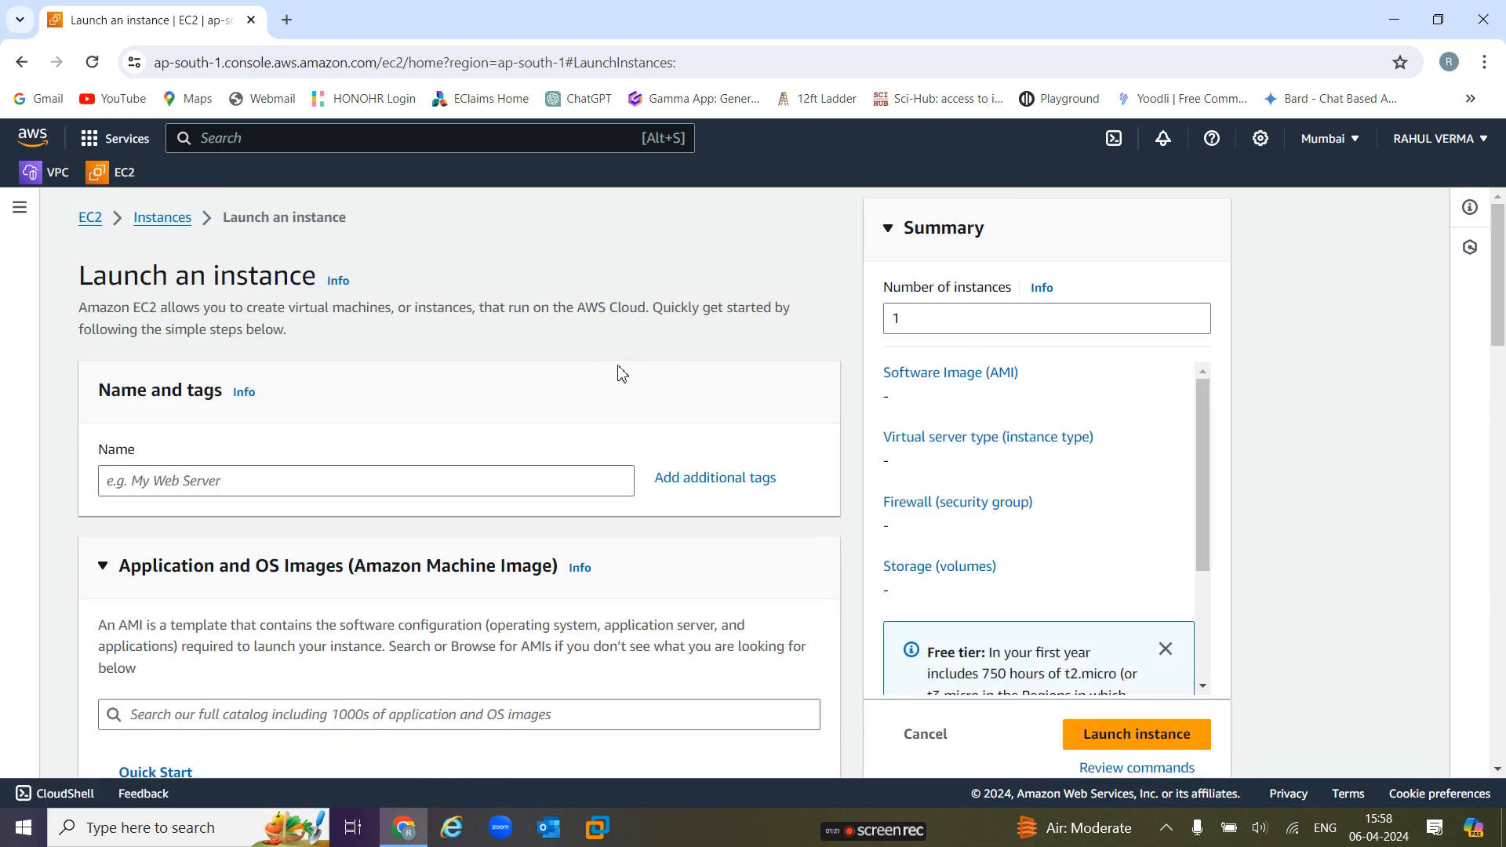
scroll(451, 377, down, 3)
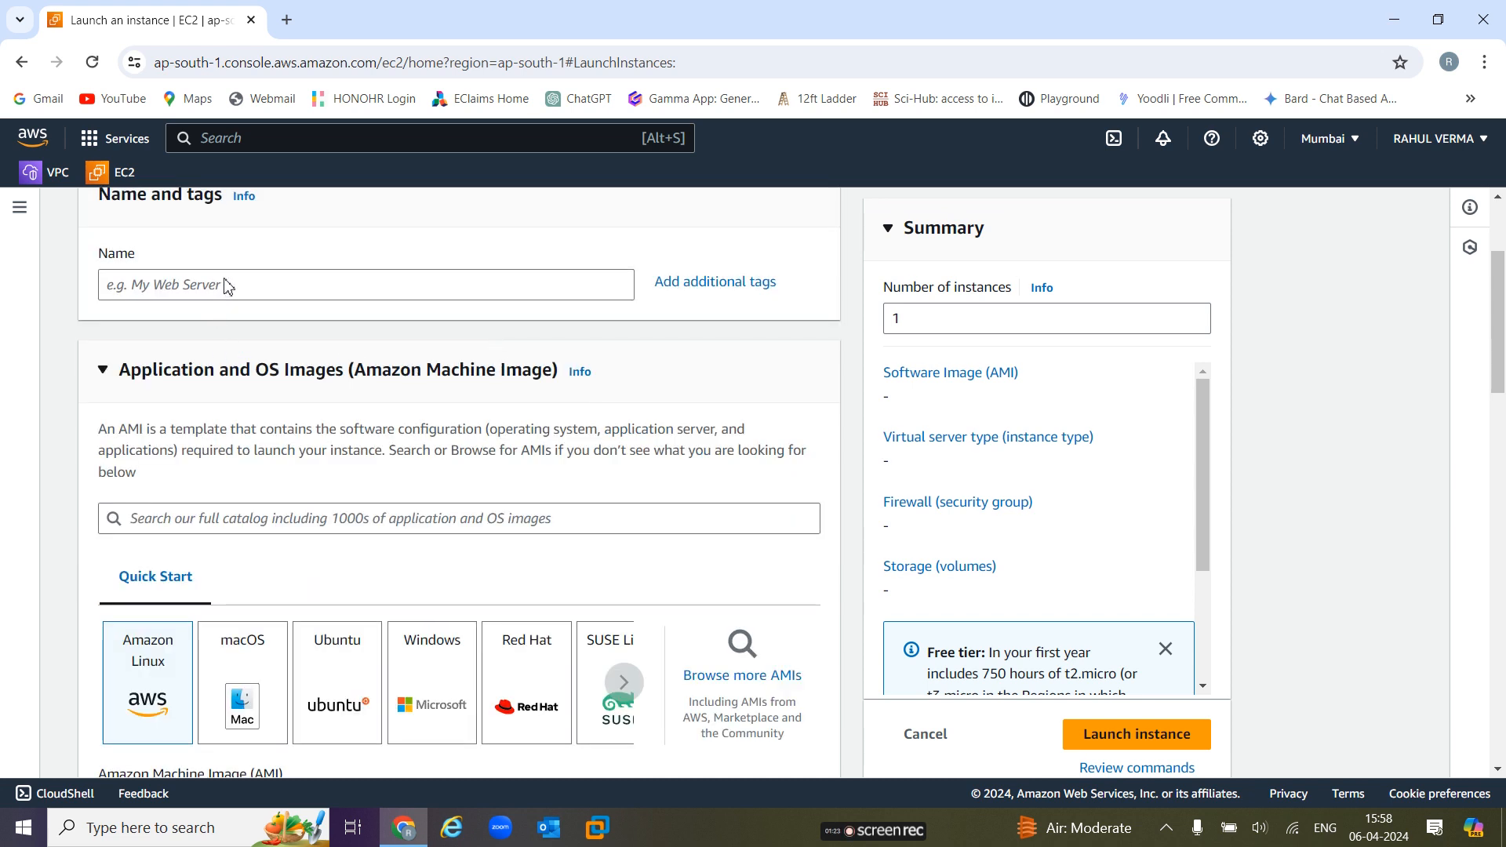
click(188, 285)
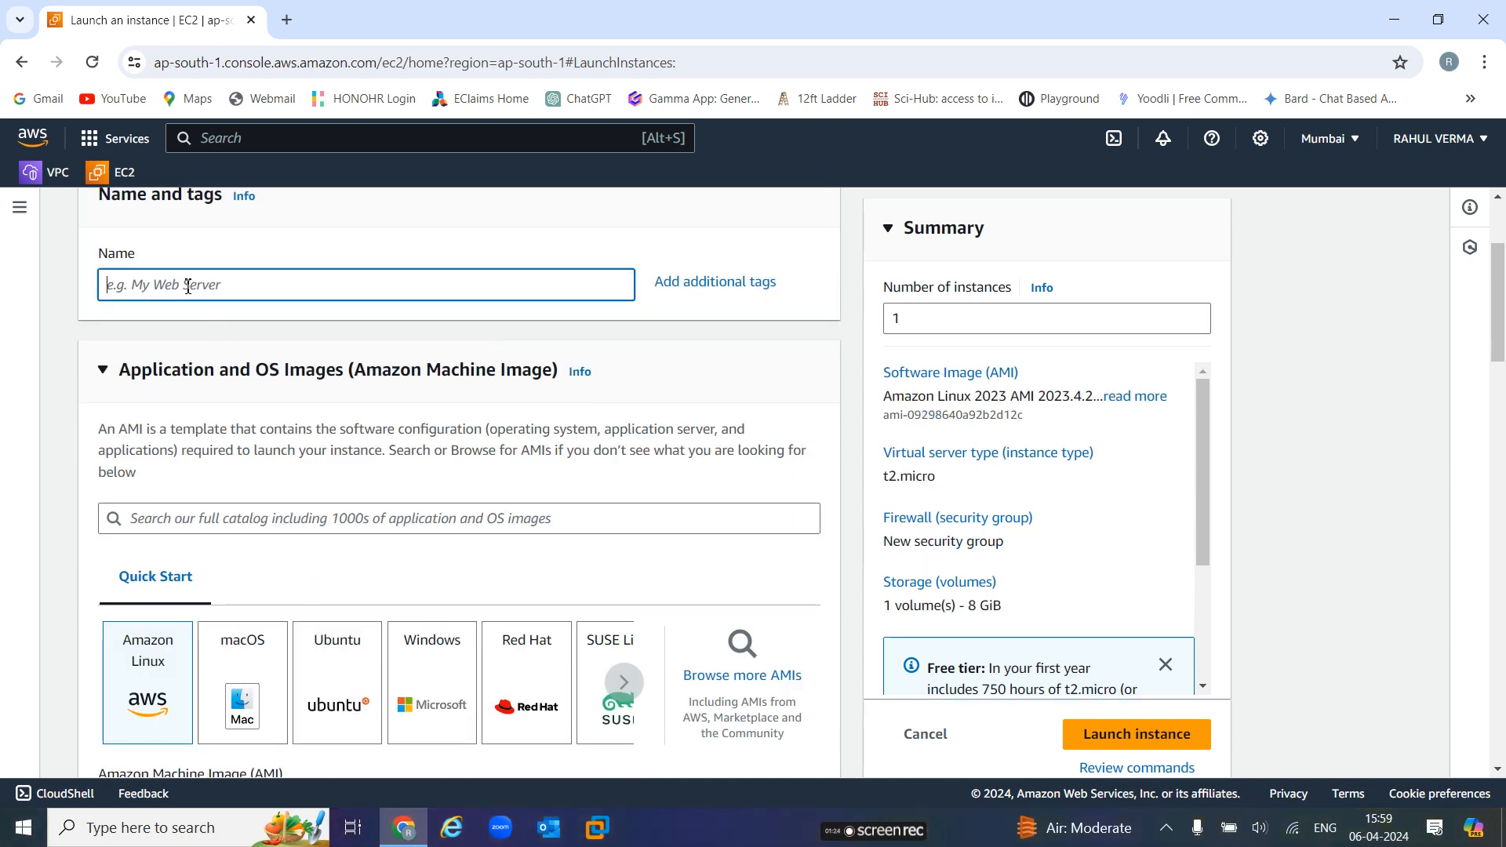
text(windows-server)
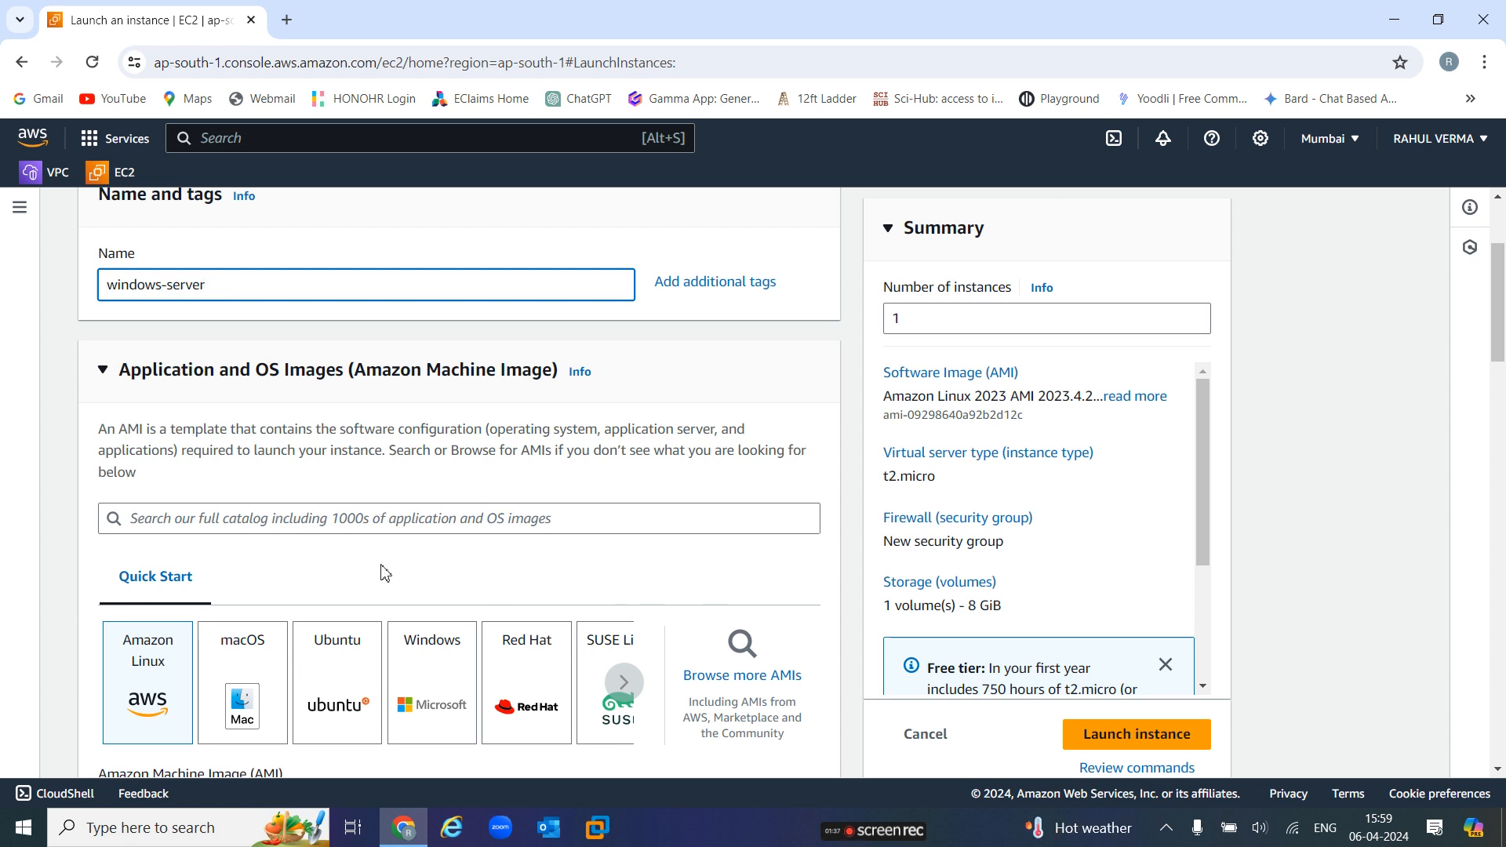
scroll(429, 566, down, 1)
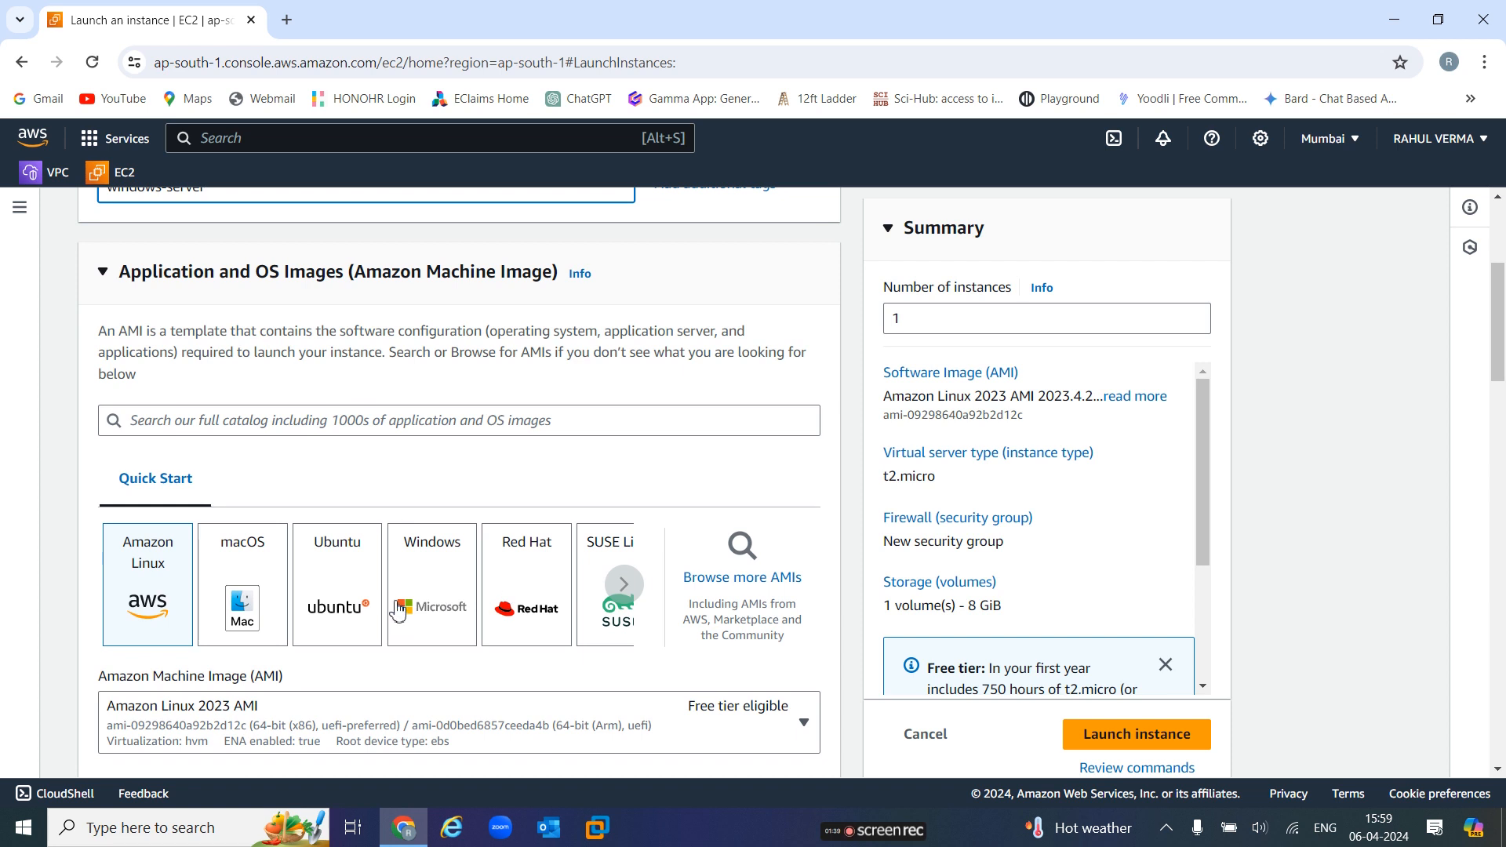
click(427, 542)
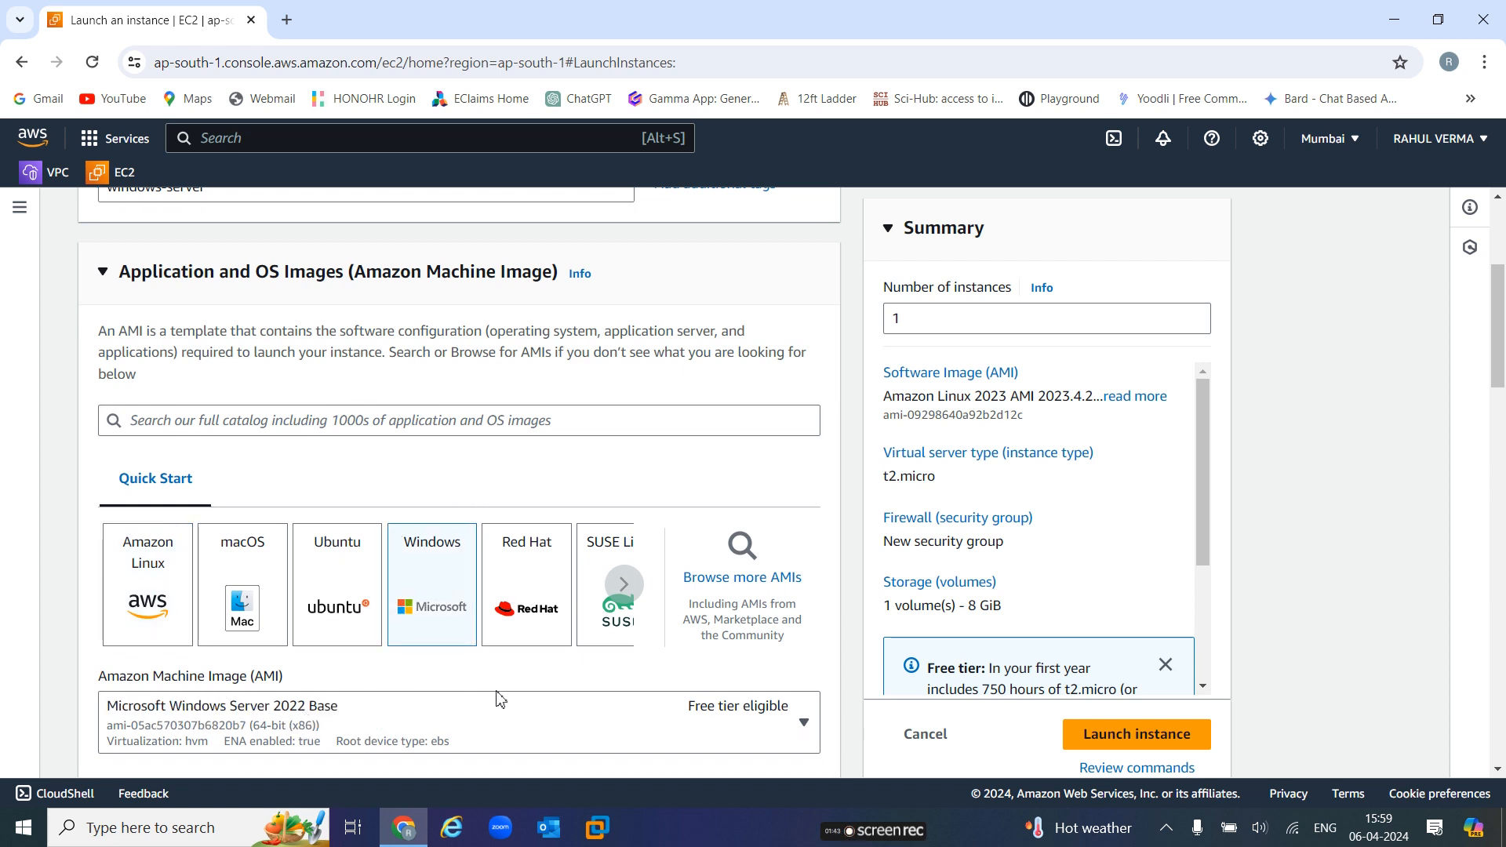
Create an RSA key pair named win-key in .ppk format for the instance login
scroll(501, 700, down, 1)
scroll(386, 676, down, 2)
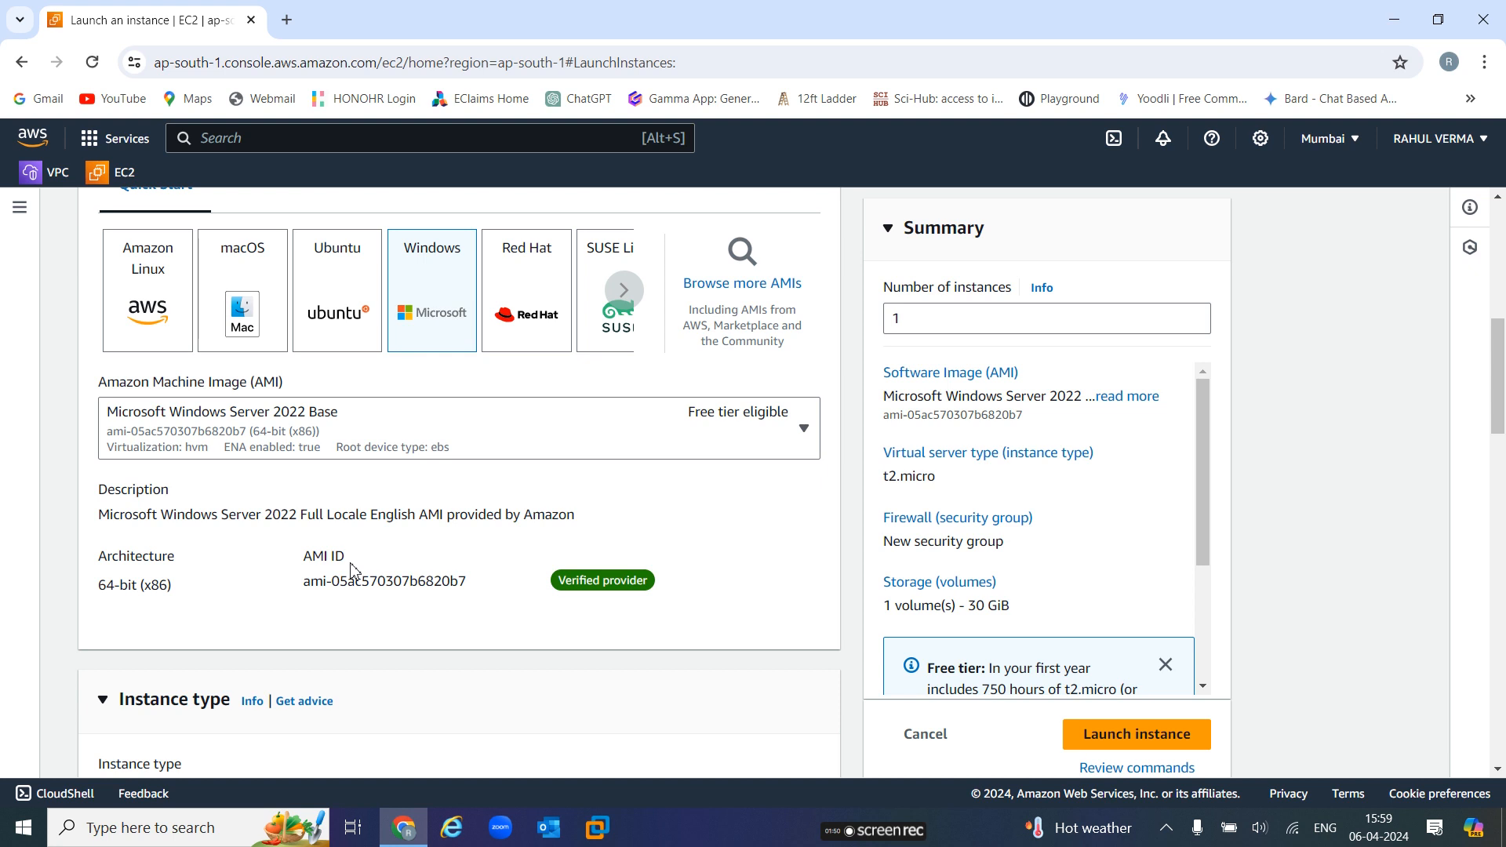
scroll(488, 595, down, 2)
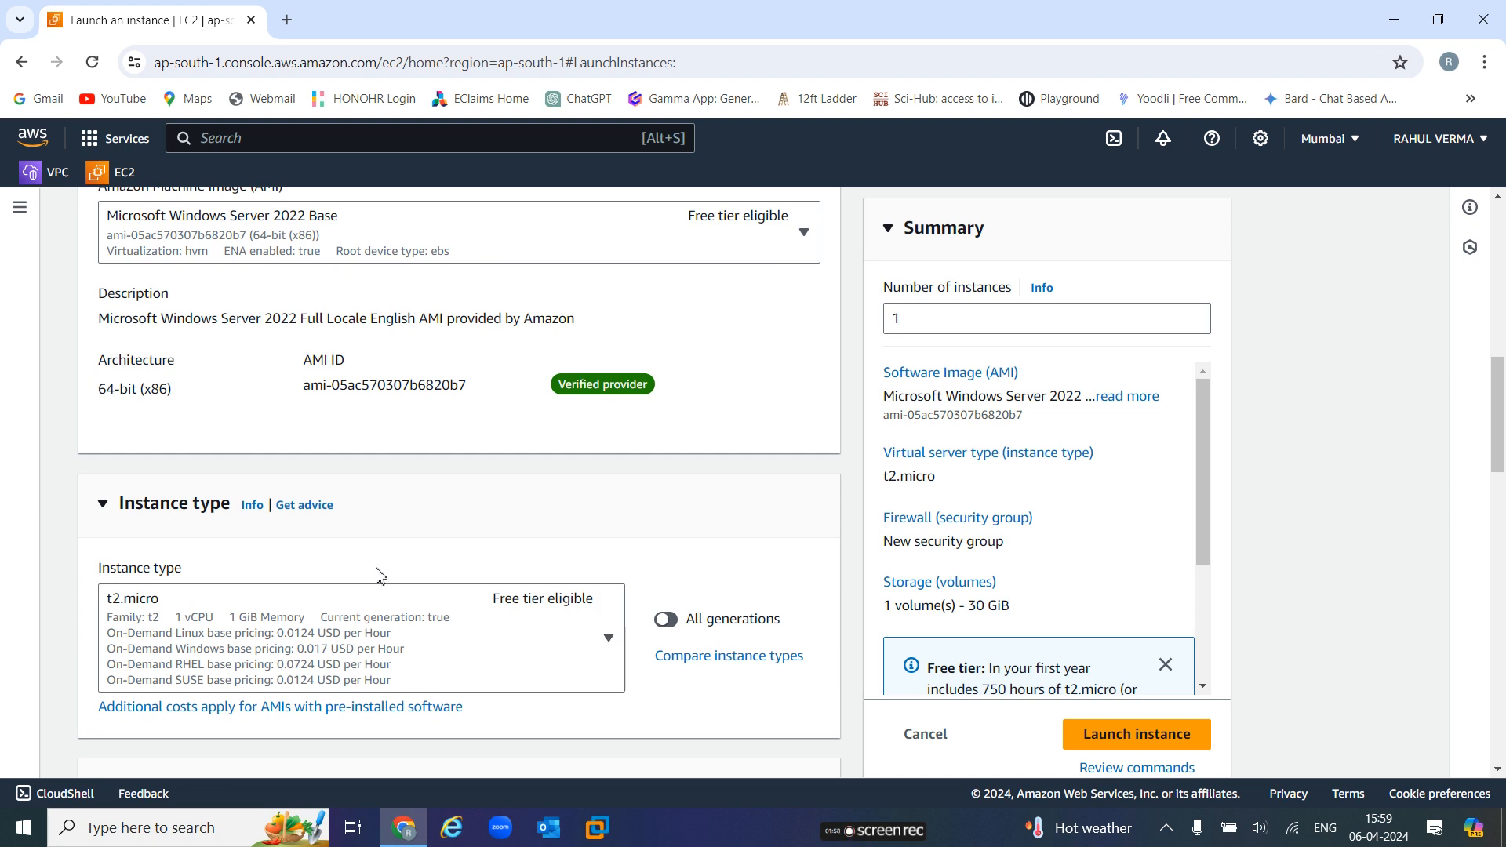
scroll(541, 529, down, 2)
scroll(541, 531, down, 2)
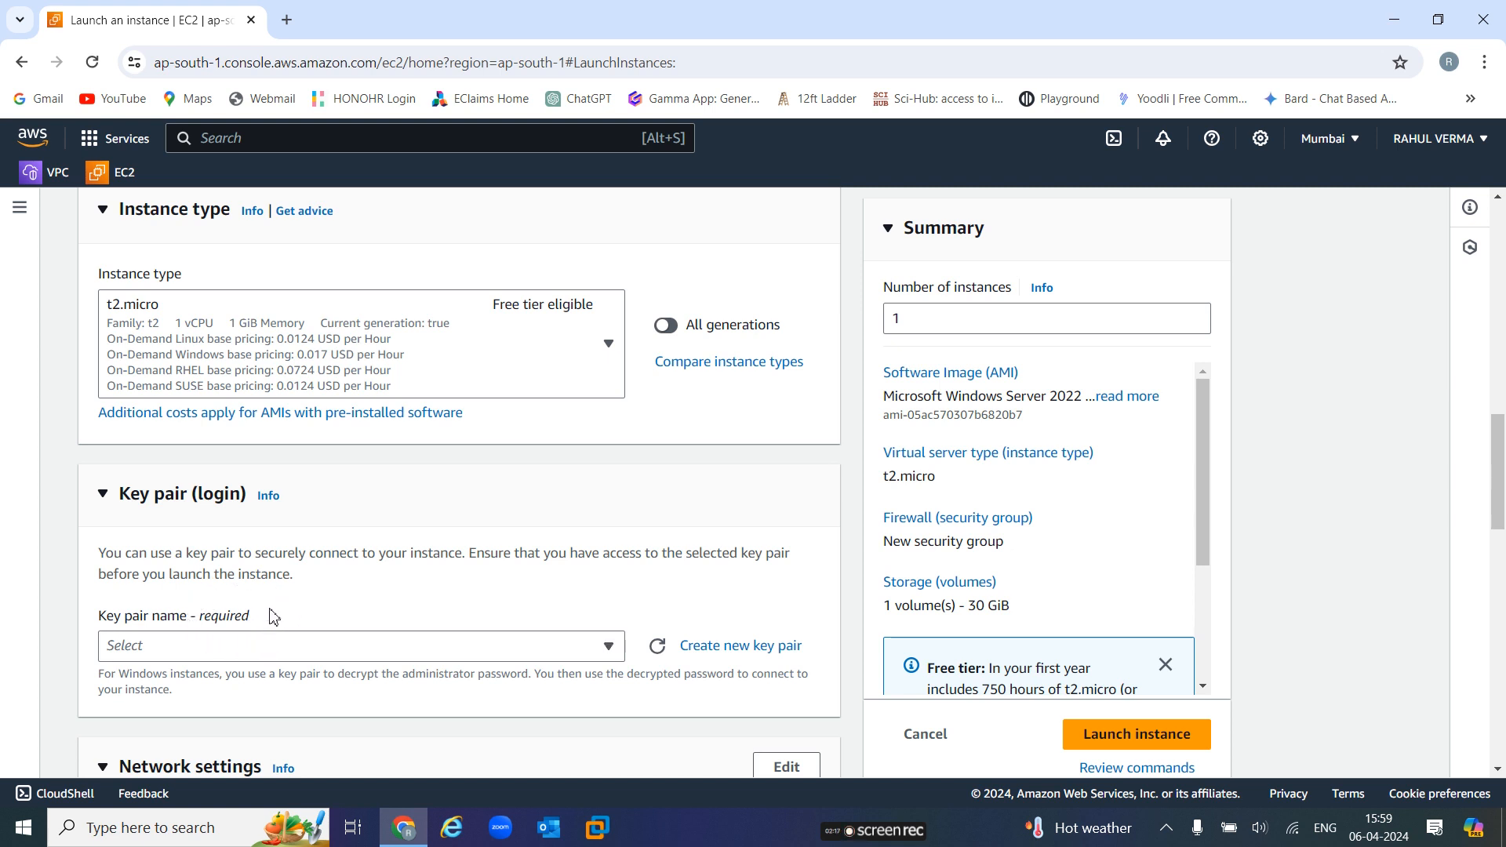
click(752, 649)
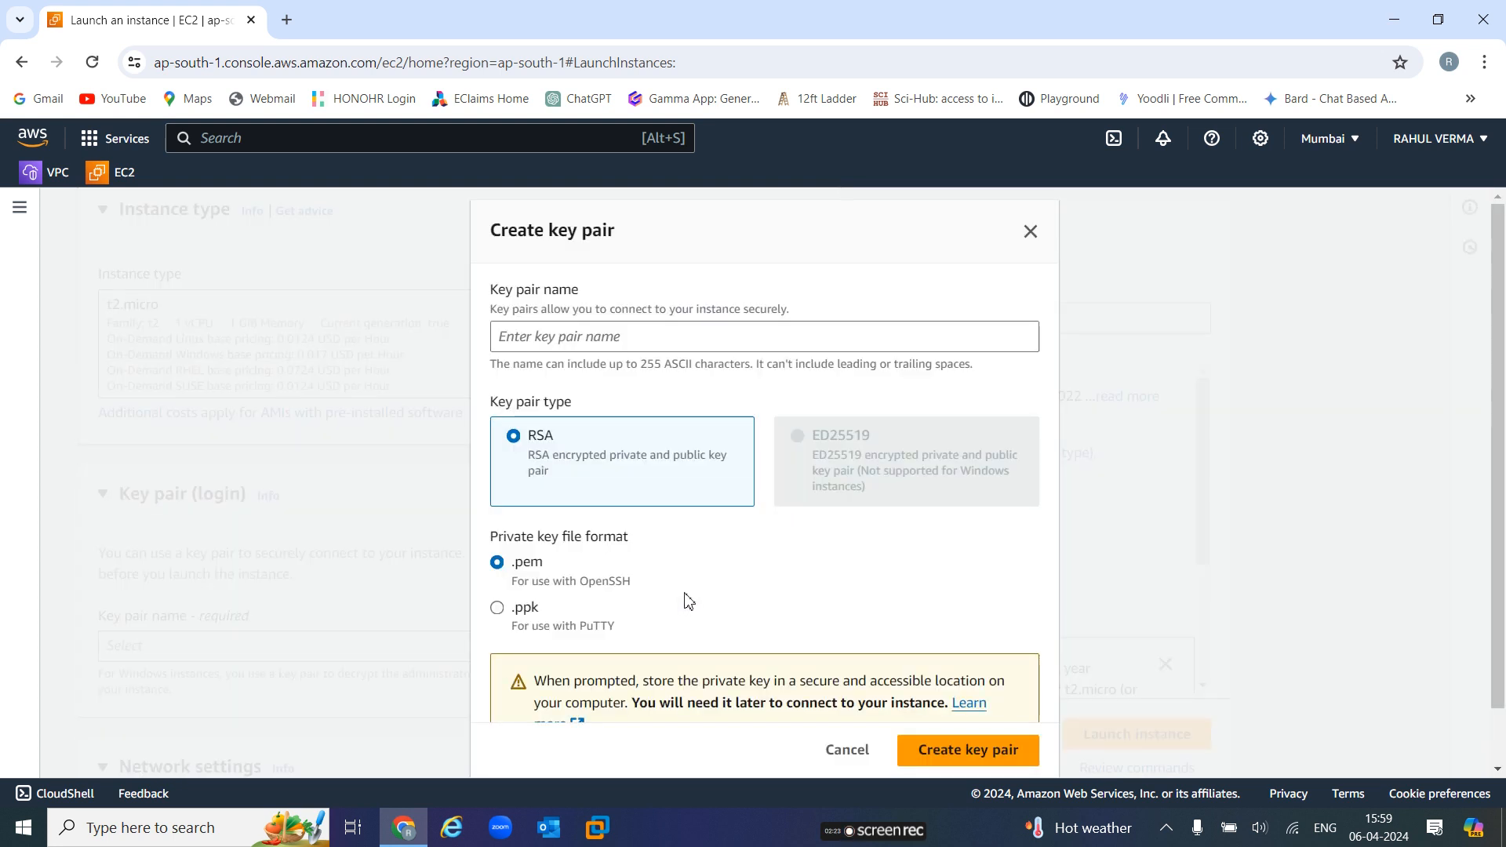
click(610, 339)
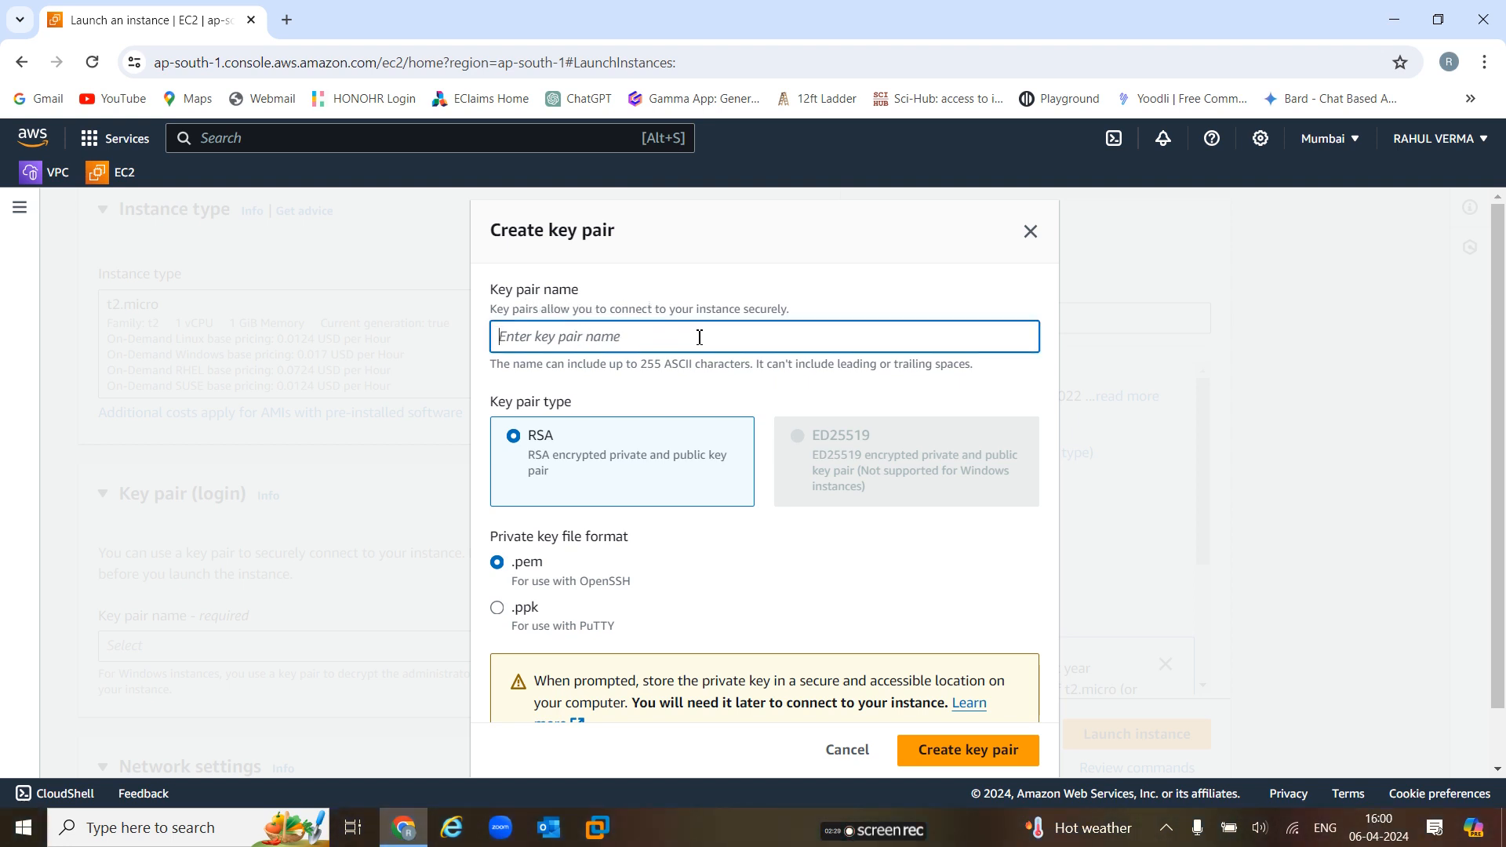
text(win-key)
click(497, 608)
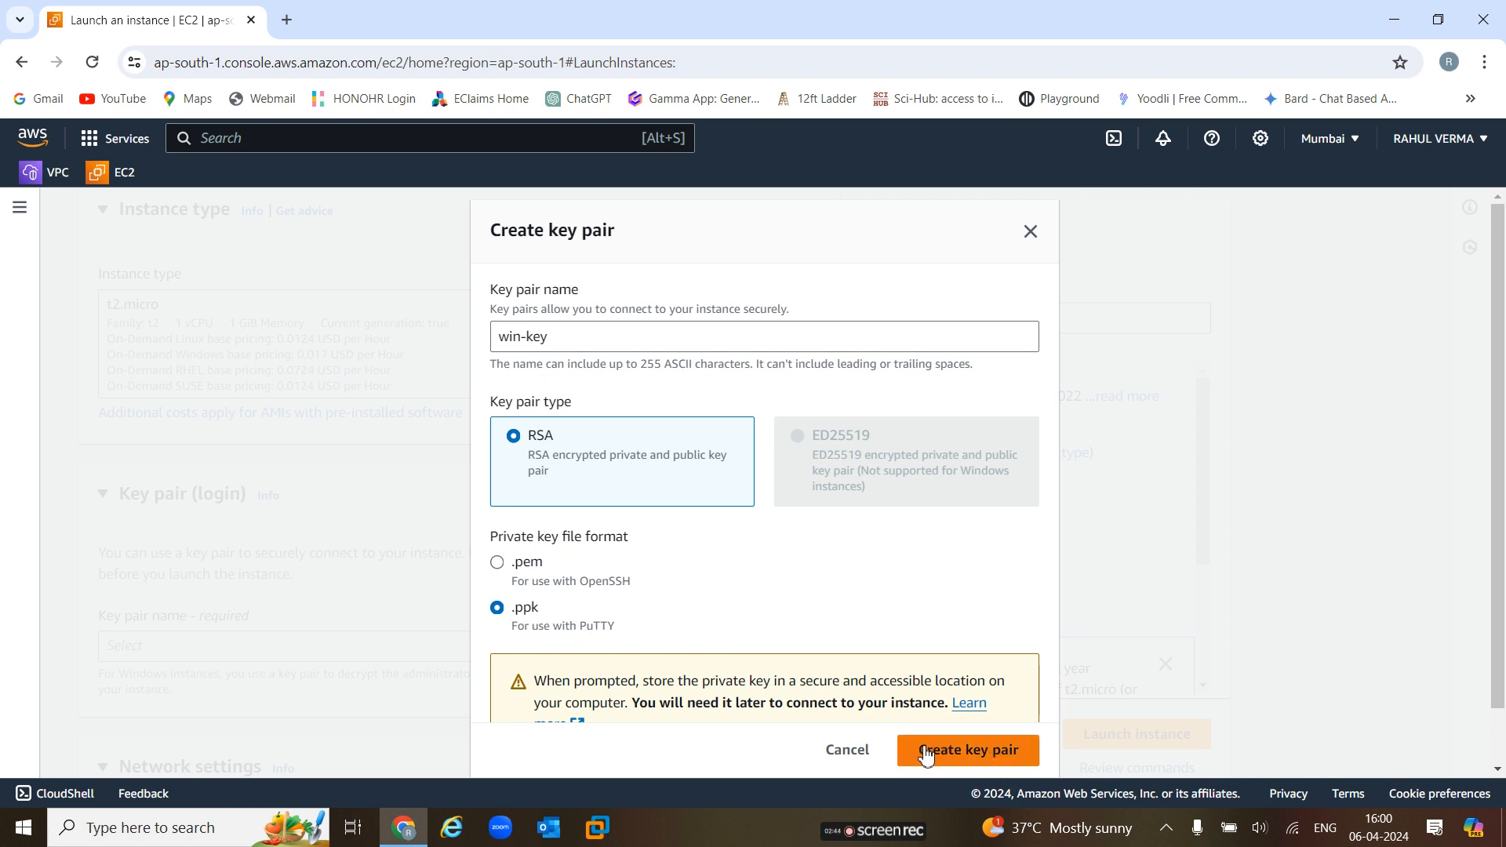
click(975, 755)
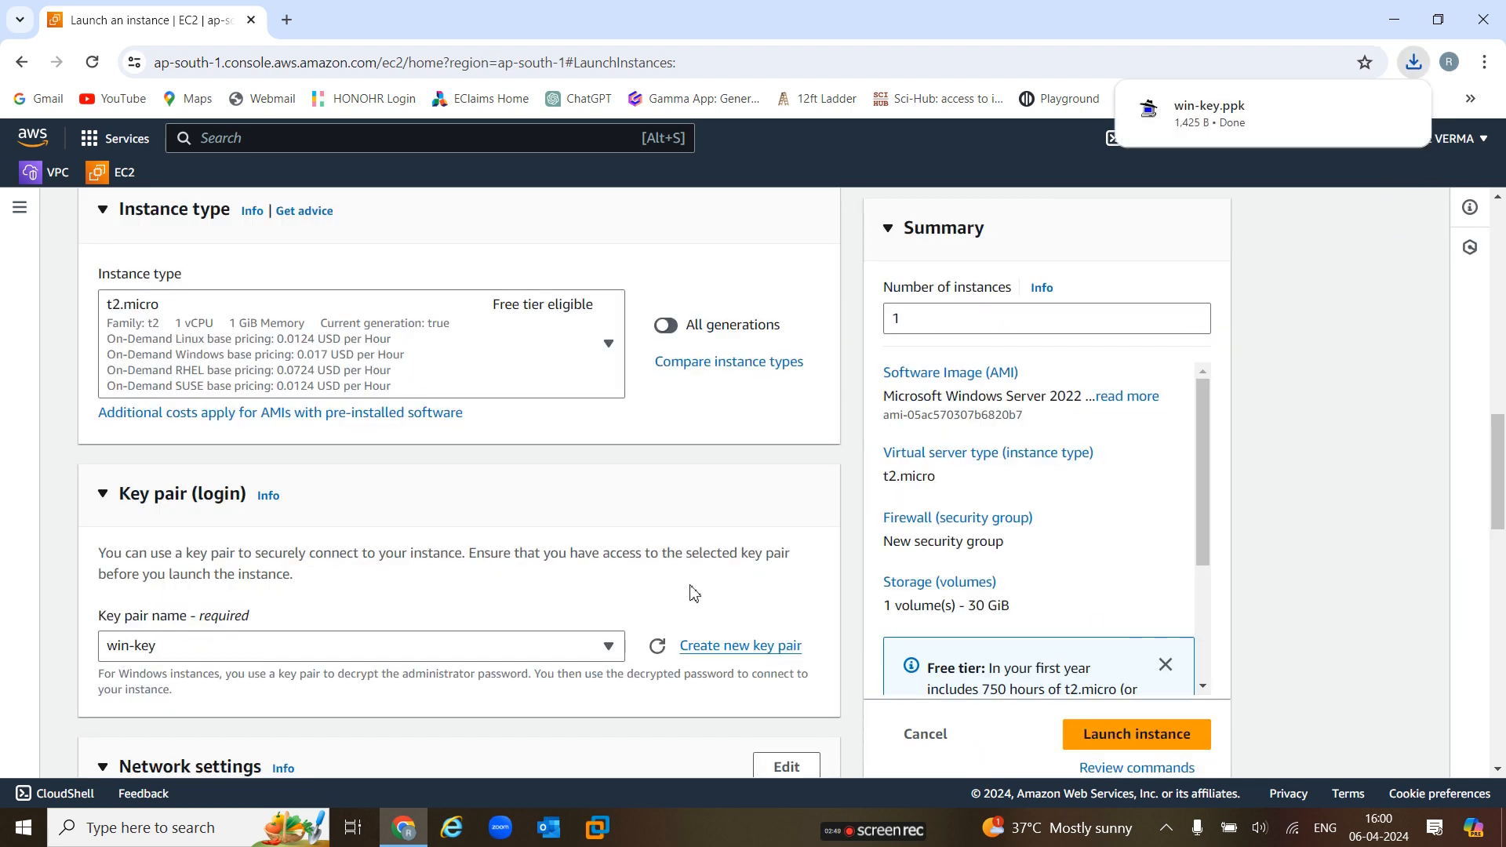
Edit the network settings and set Auto-assign public IP to Enable
scroll(484, 573, down, 3)
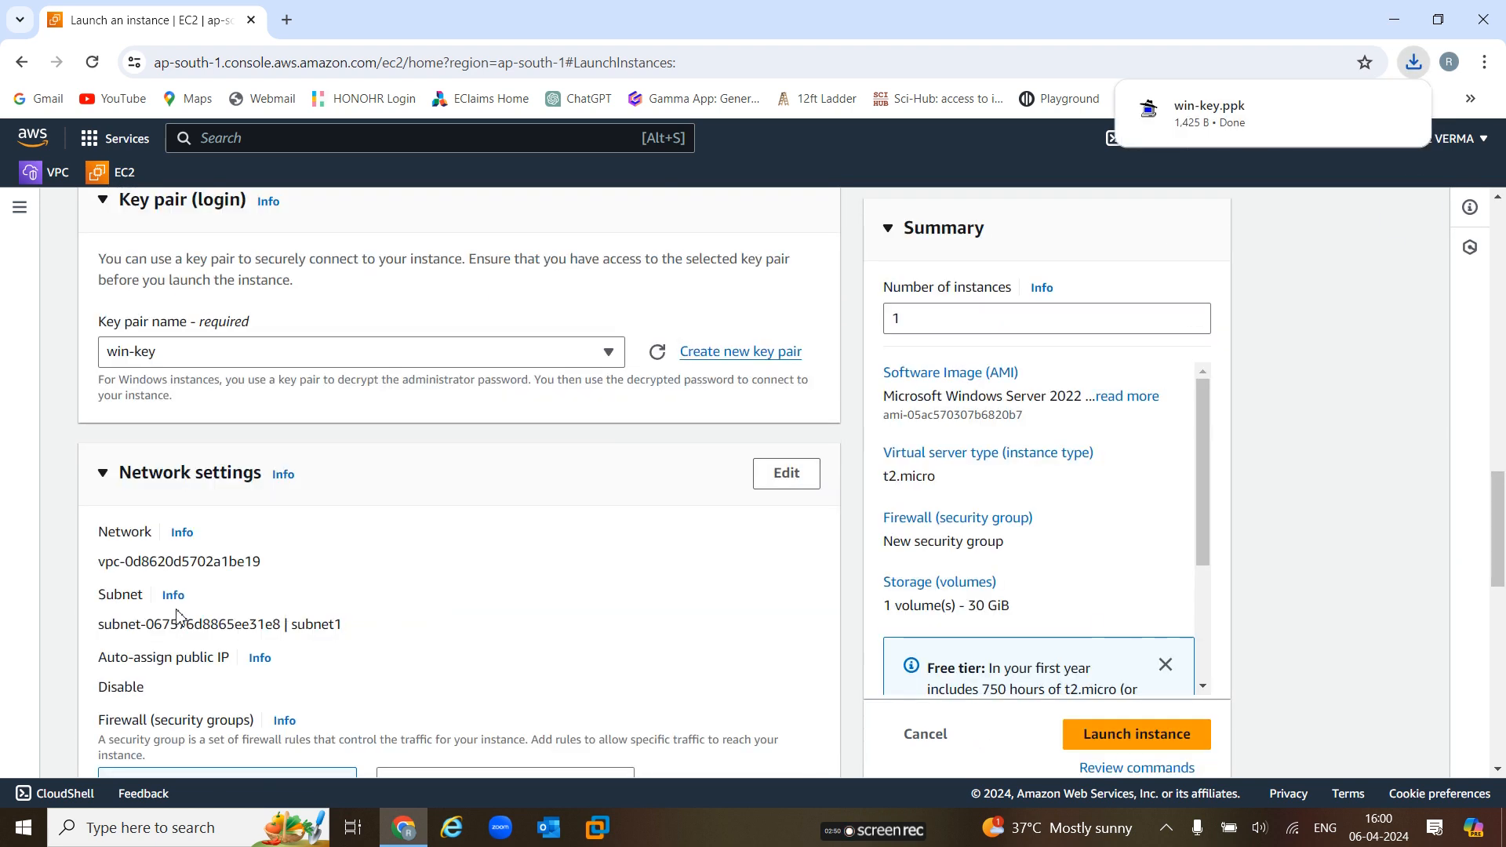
click(813, 497)
scroll(372, 604, down, 2)
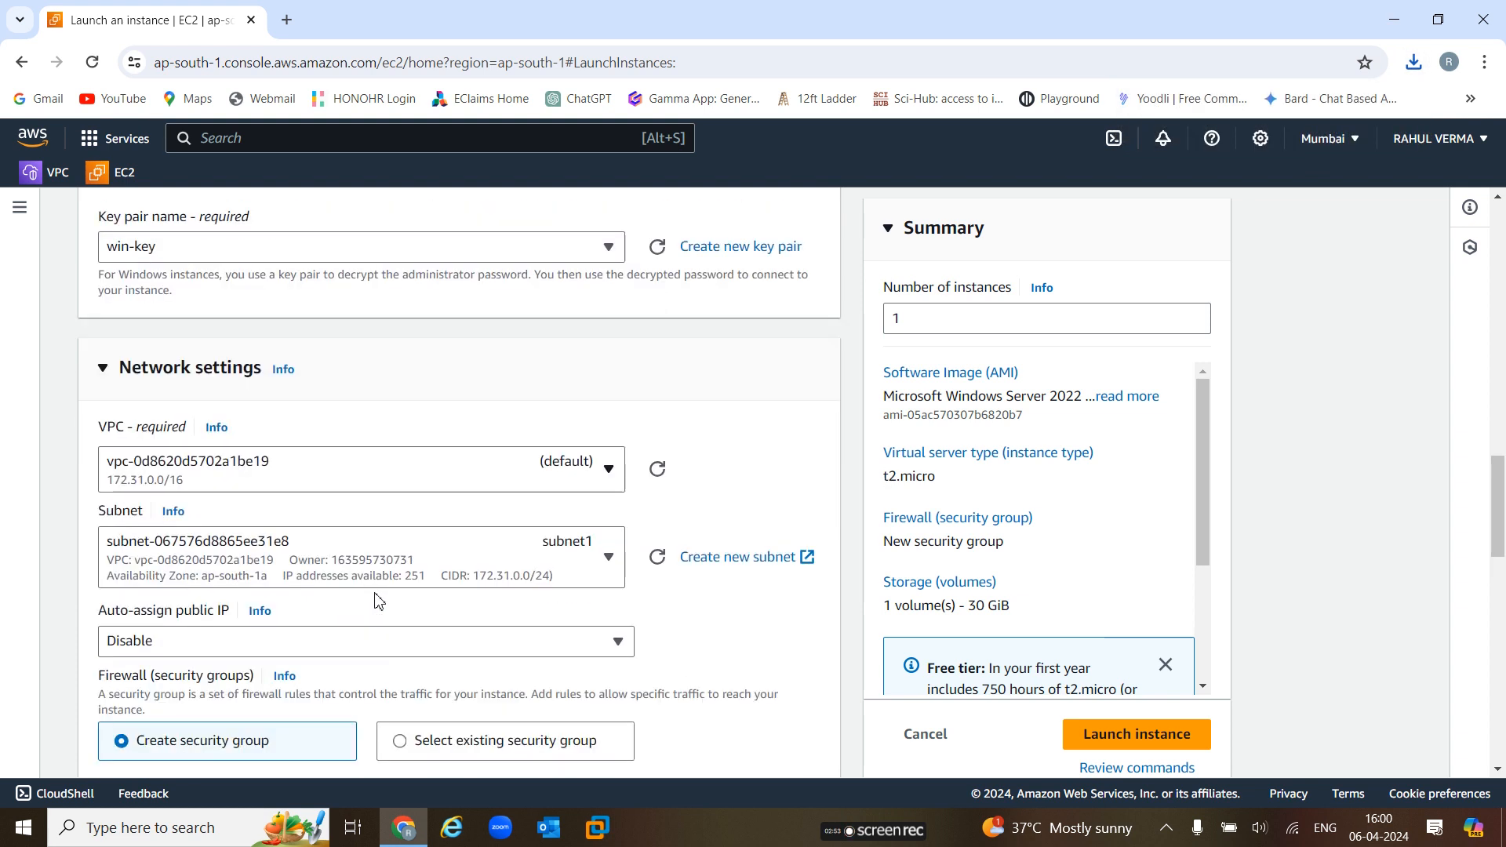
click(329, 542)
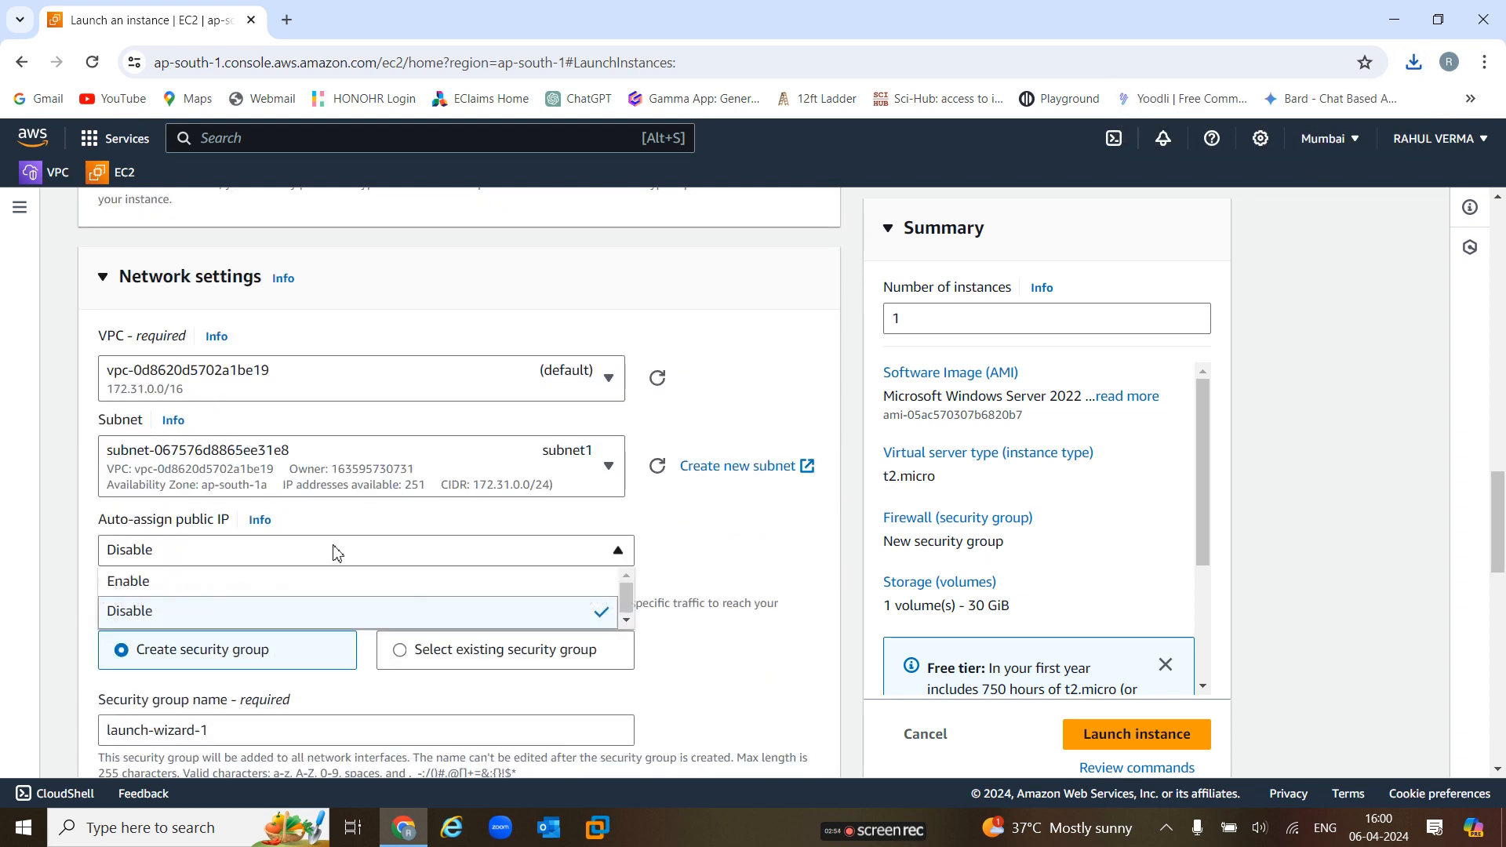
click(185, 583)
scroll(408, 578, down, 2)
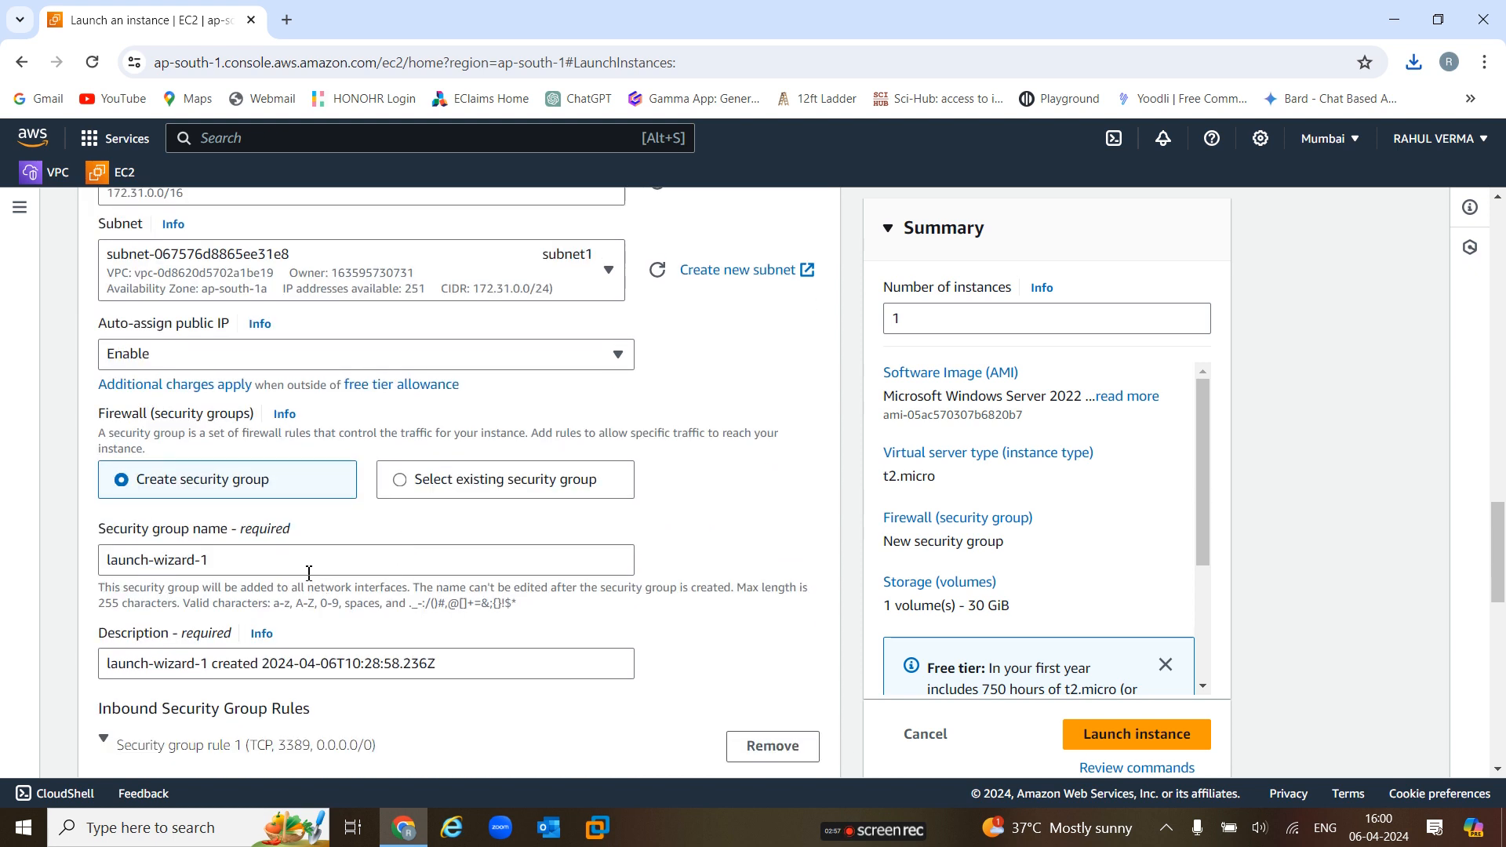
Launch the instance with the default security group and storage settings, and check the recent downloads for the key file
scroll(541, 612, down, 5)
scroll(498, 580, down, 4)
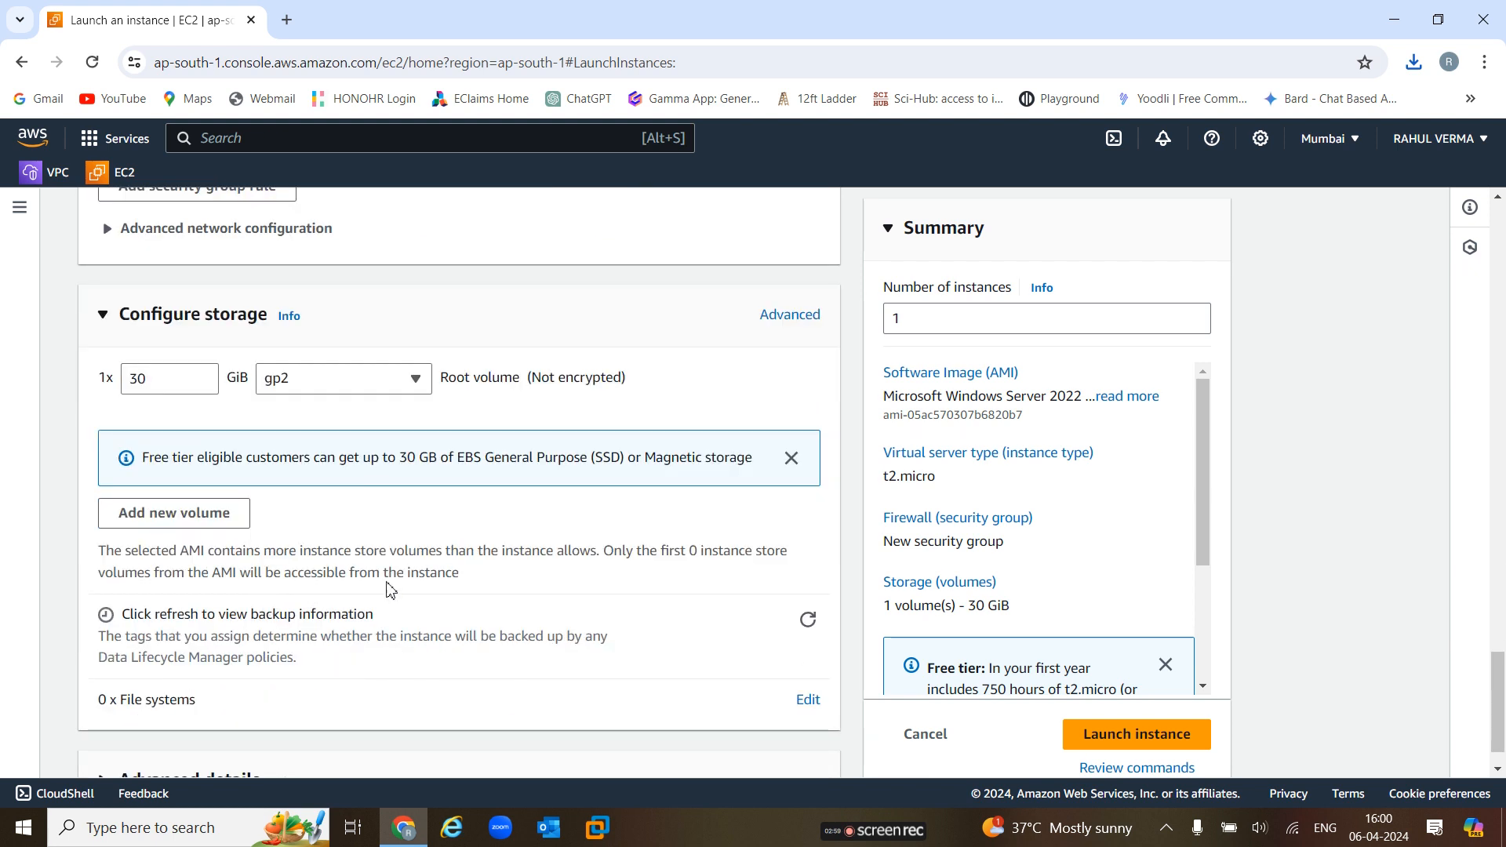
click(1105, 736)
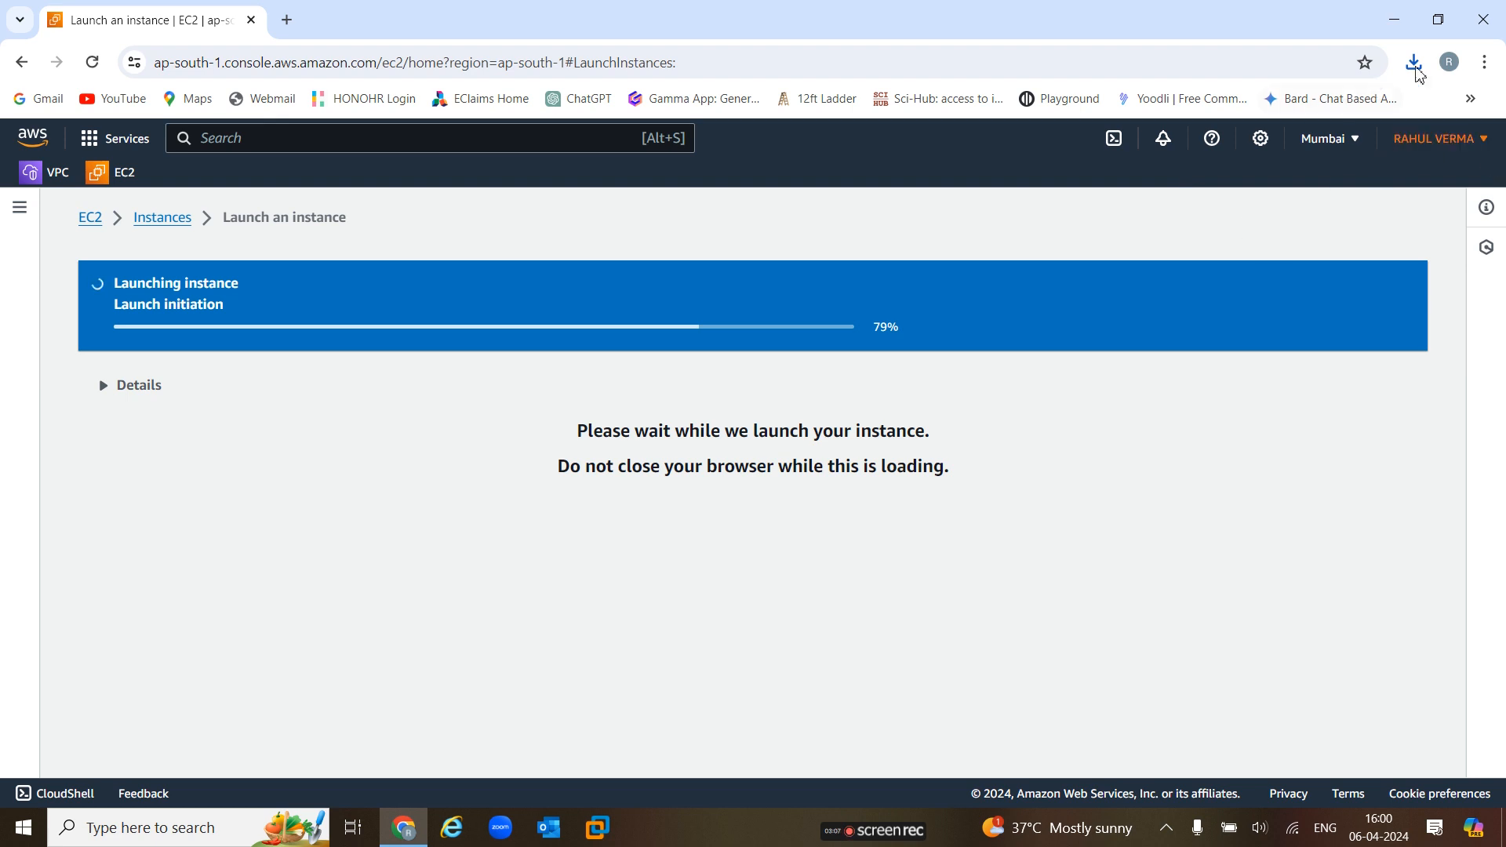
click(1413, 62)
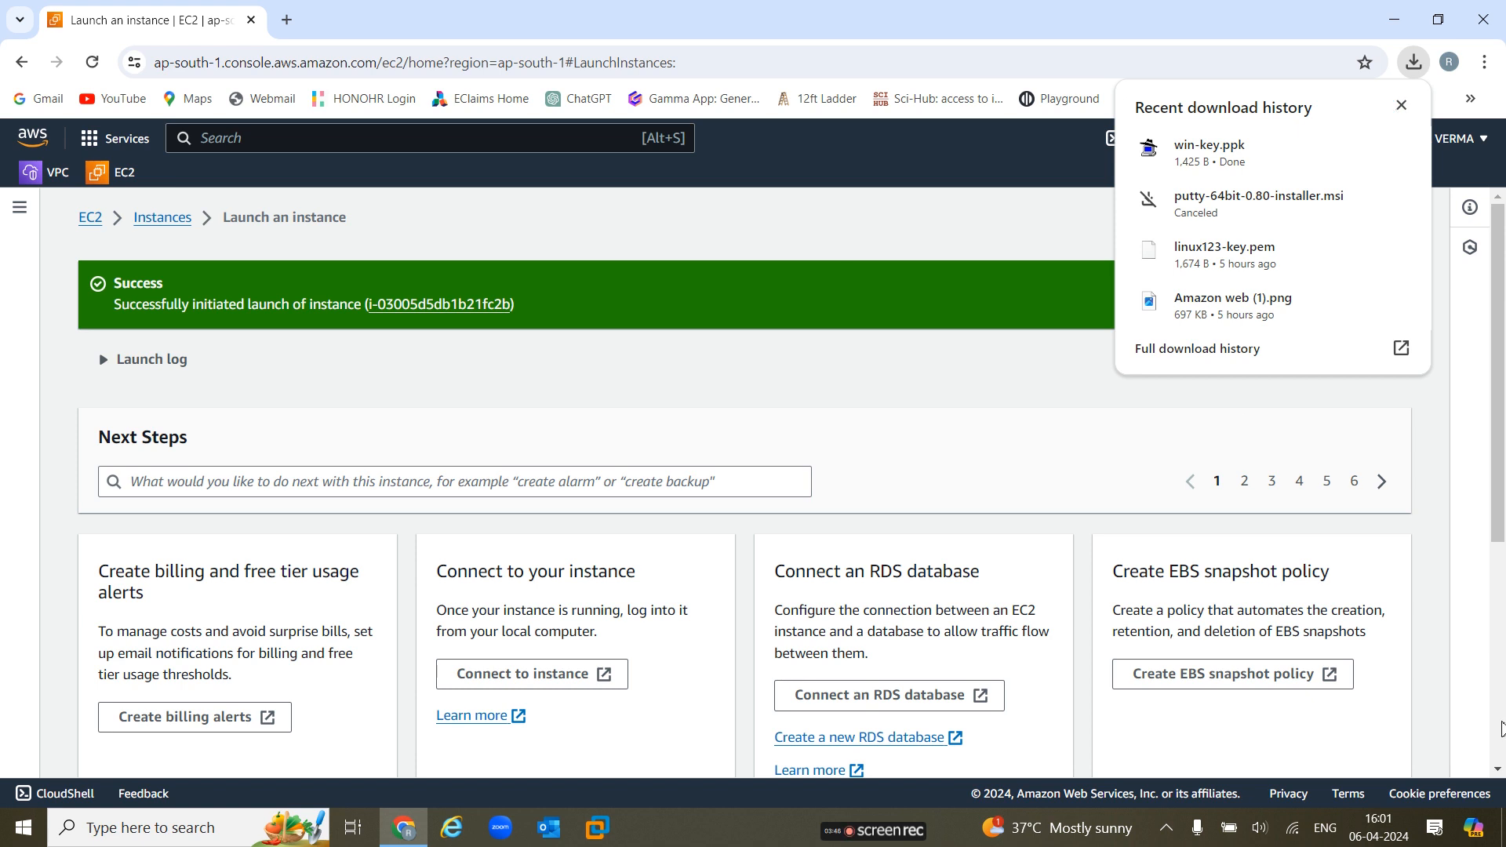
Open the list of all instances from the end of the launch confirmation page
click(1500, 502)
drag(1500, 502, 1490, 741)
click(1396, 742)
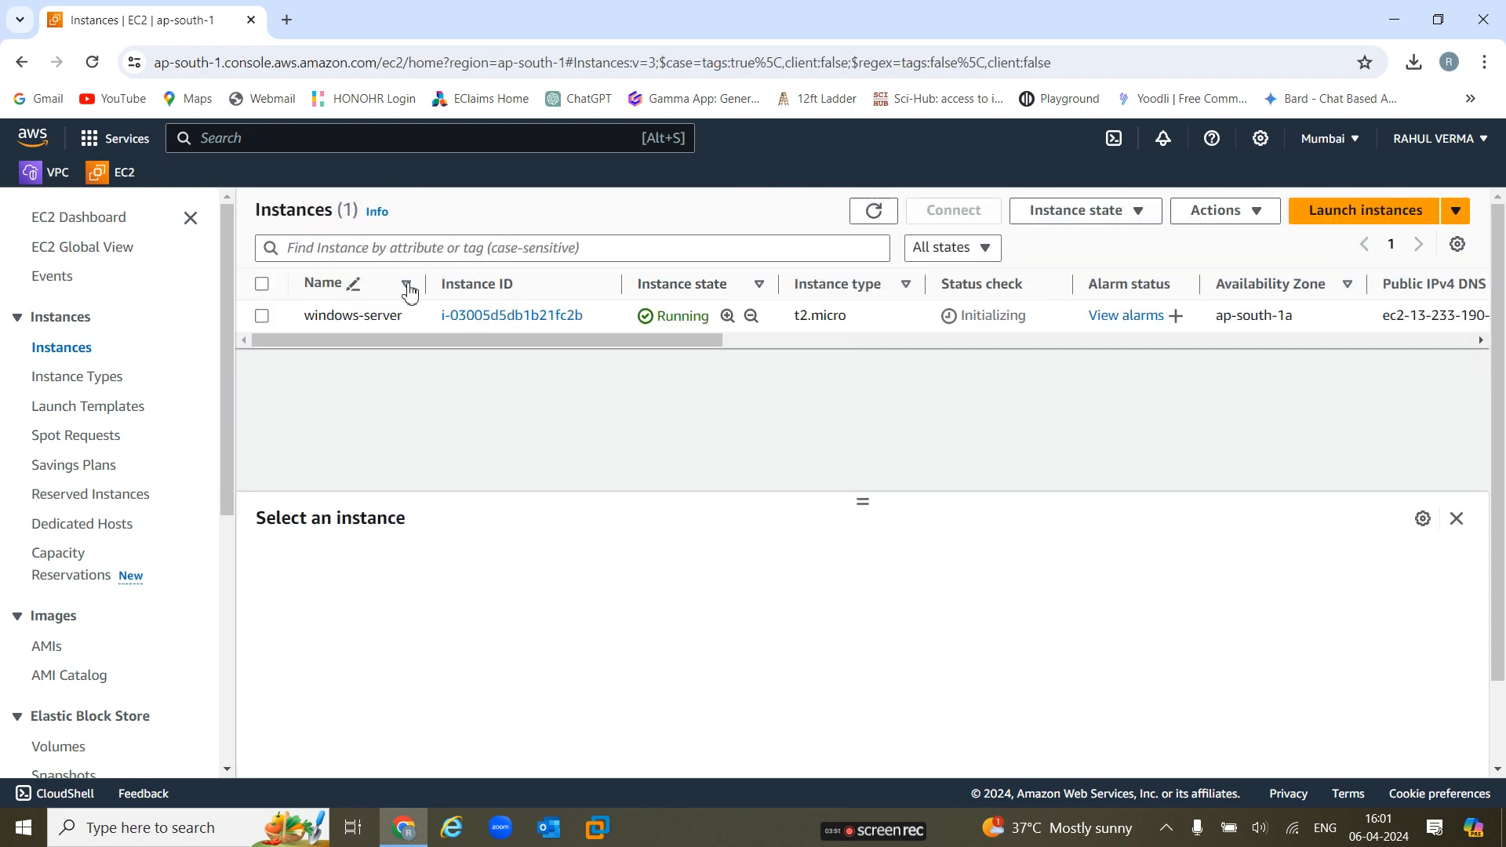
Select the windows-server instance, view its status and public address columns, and refresh the instance list
click(308, 327)
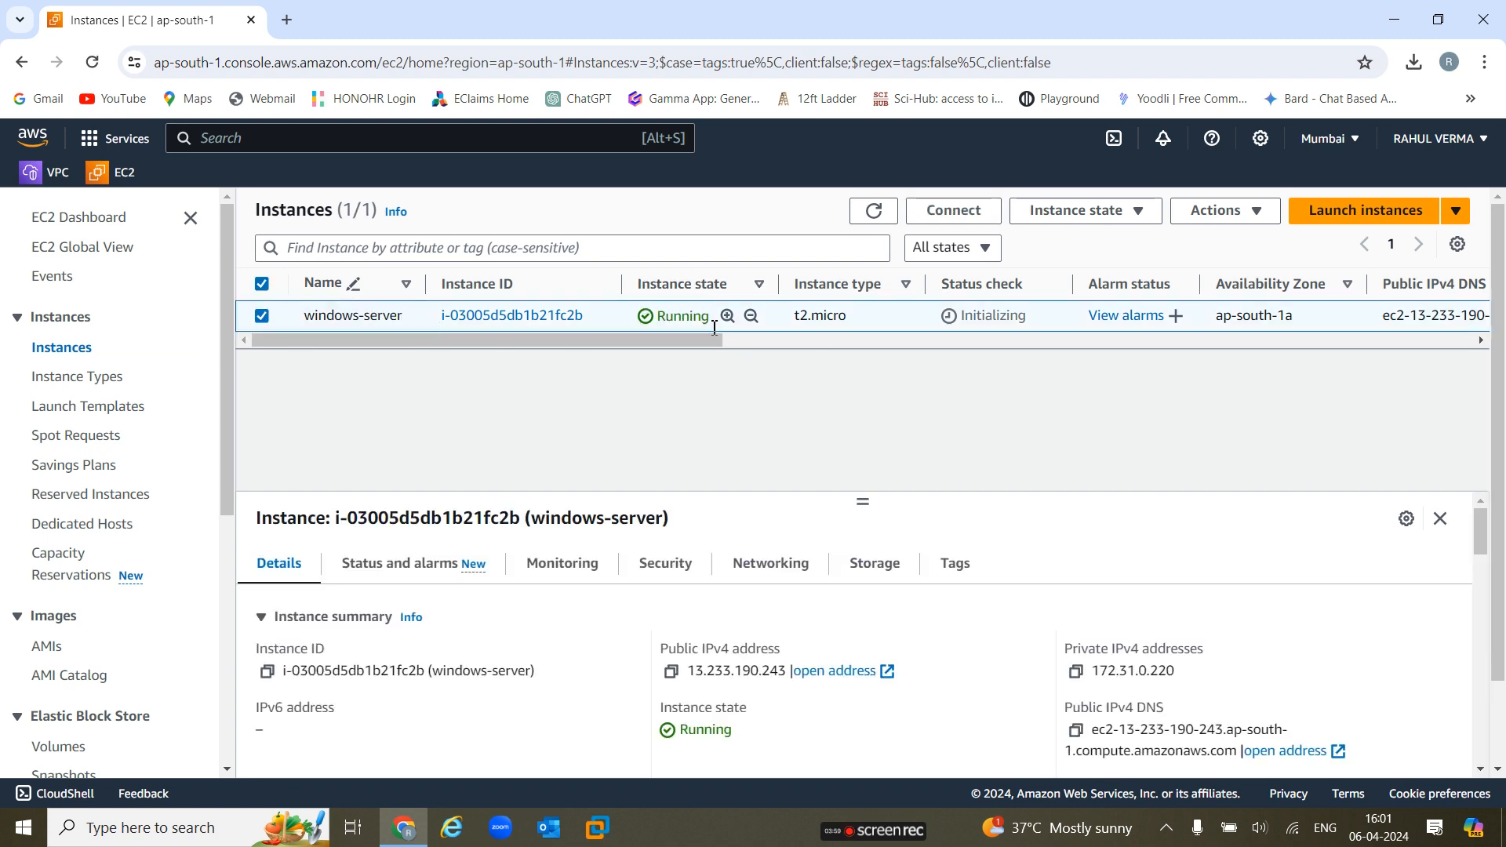
drag(694, 341, 837, 350)
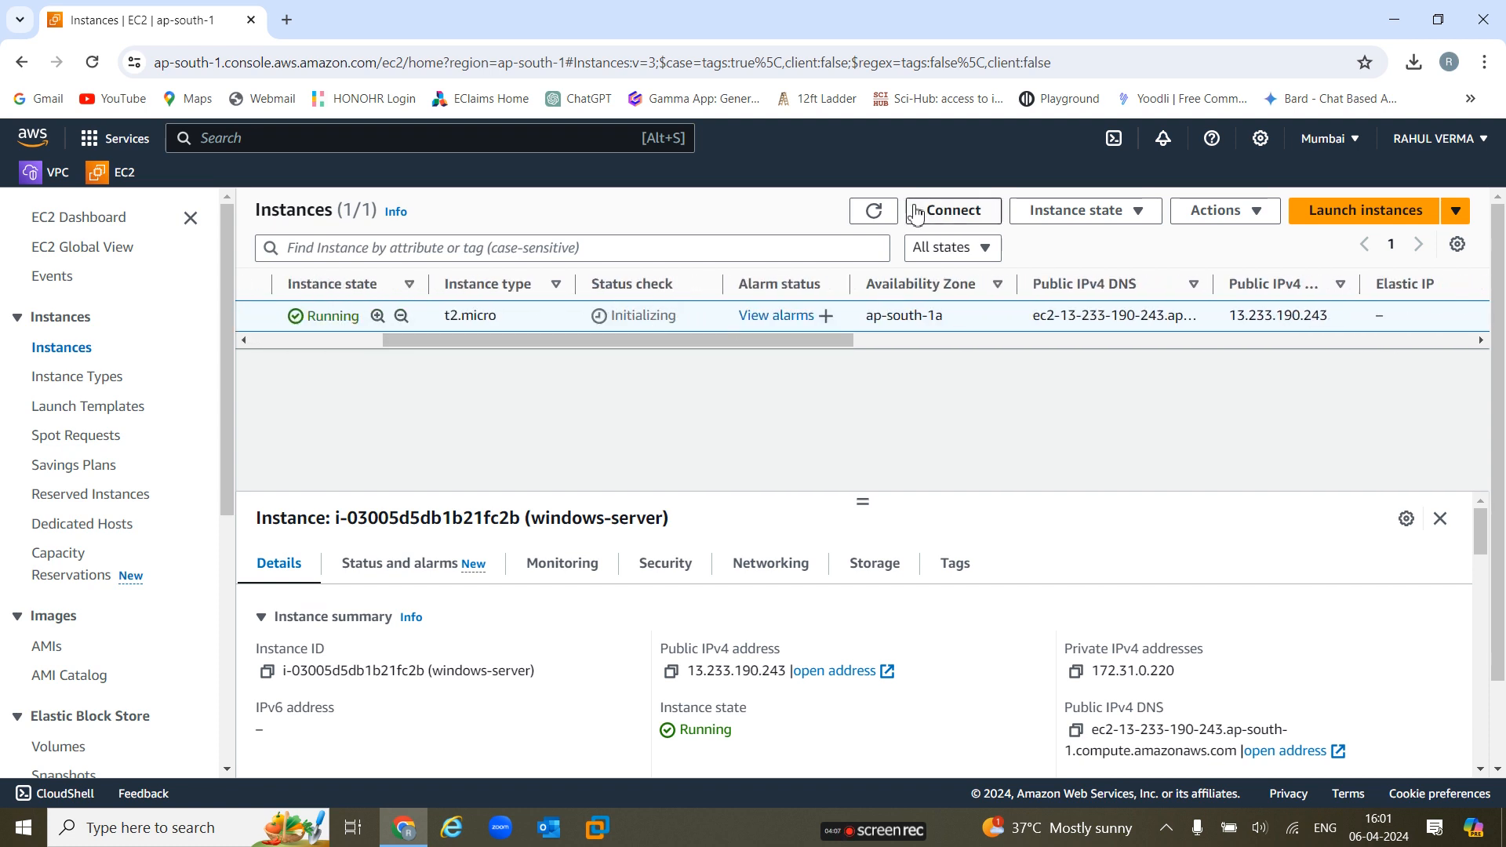
click(876, 211)
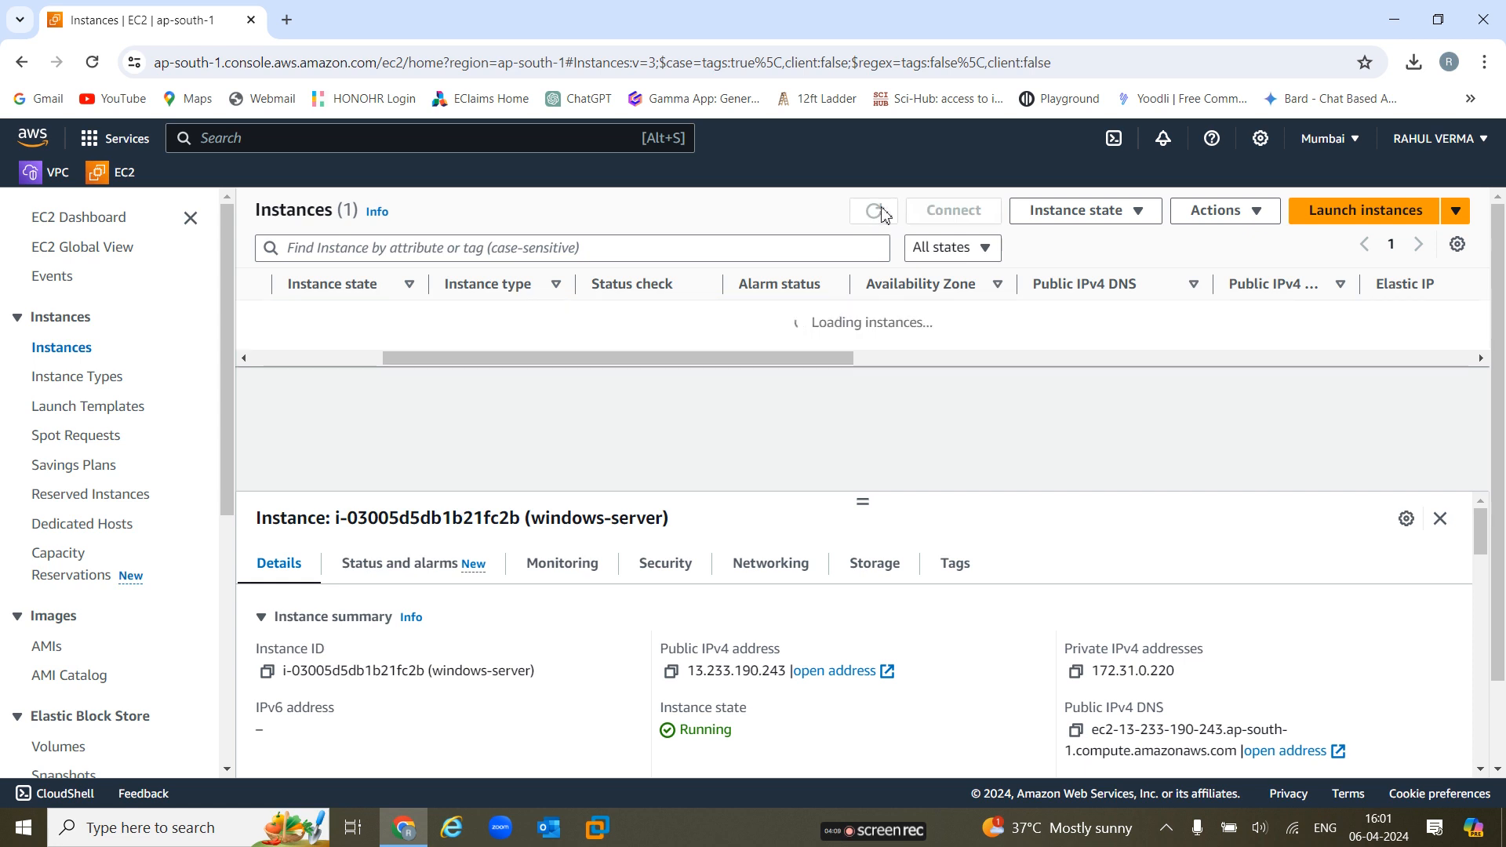
Open the Key Pairs list under Network & Security and sort it by name in descending order
drag(722, 345, 593, 345)
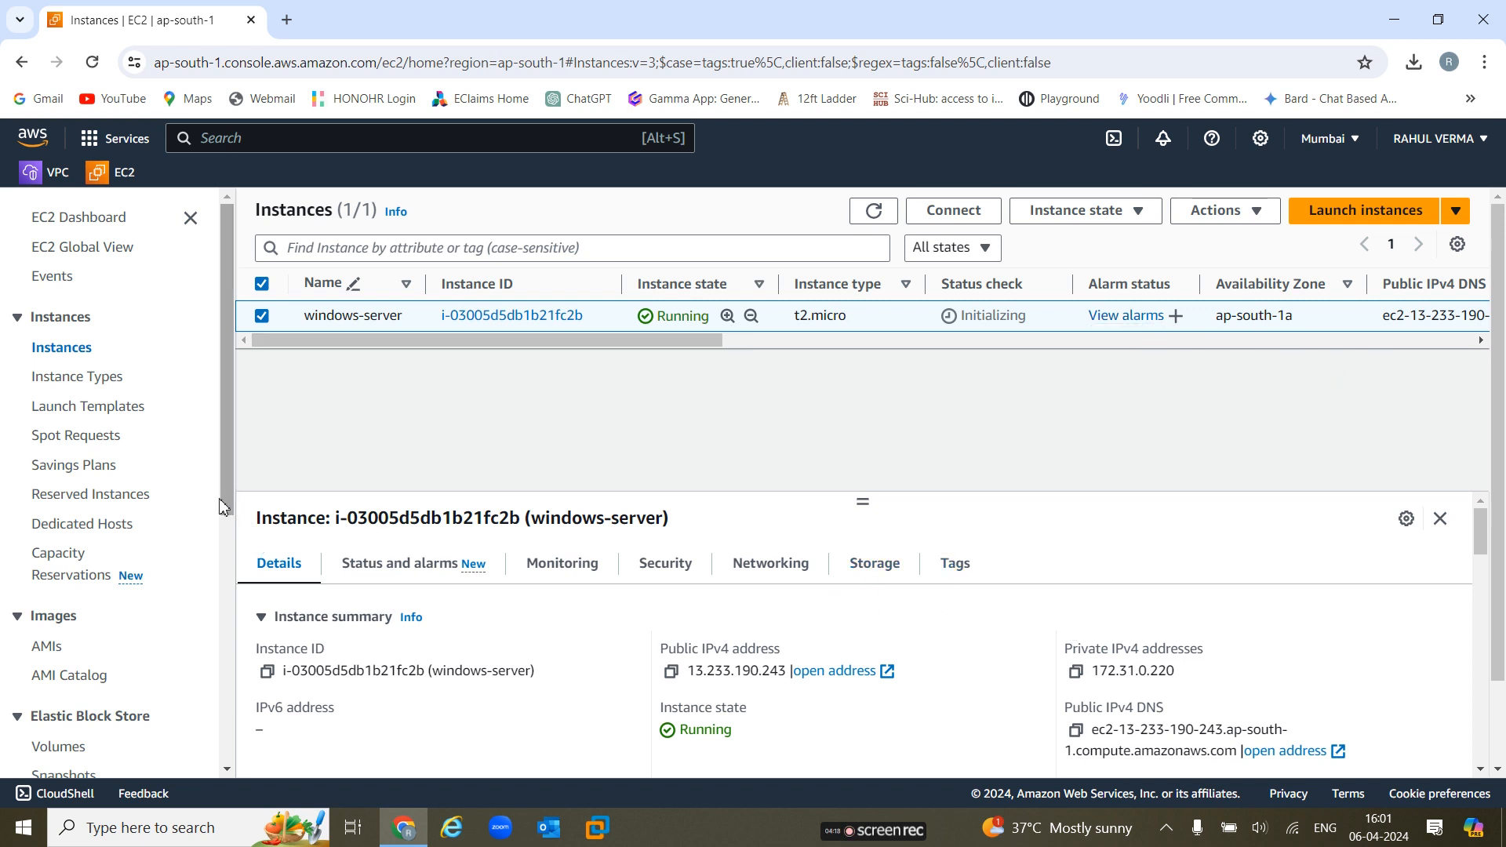
drag(228, 496, 224, 622)
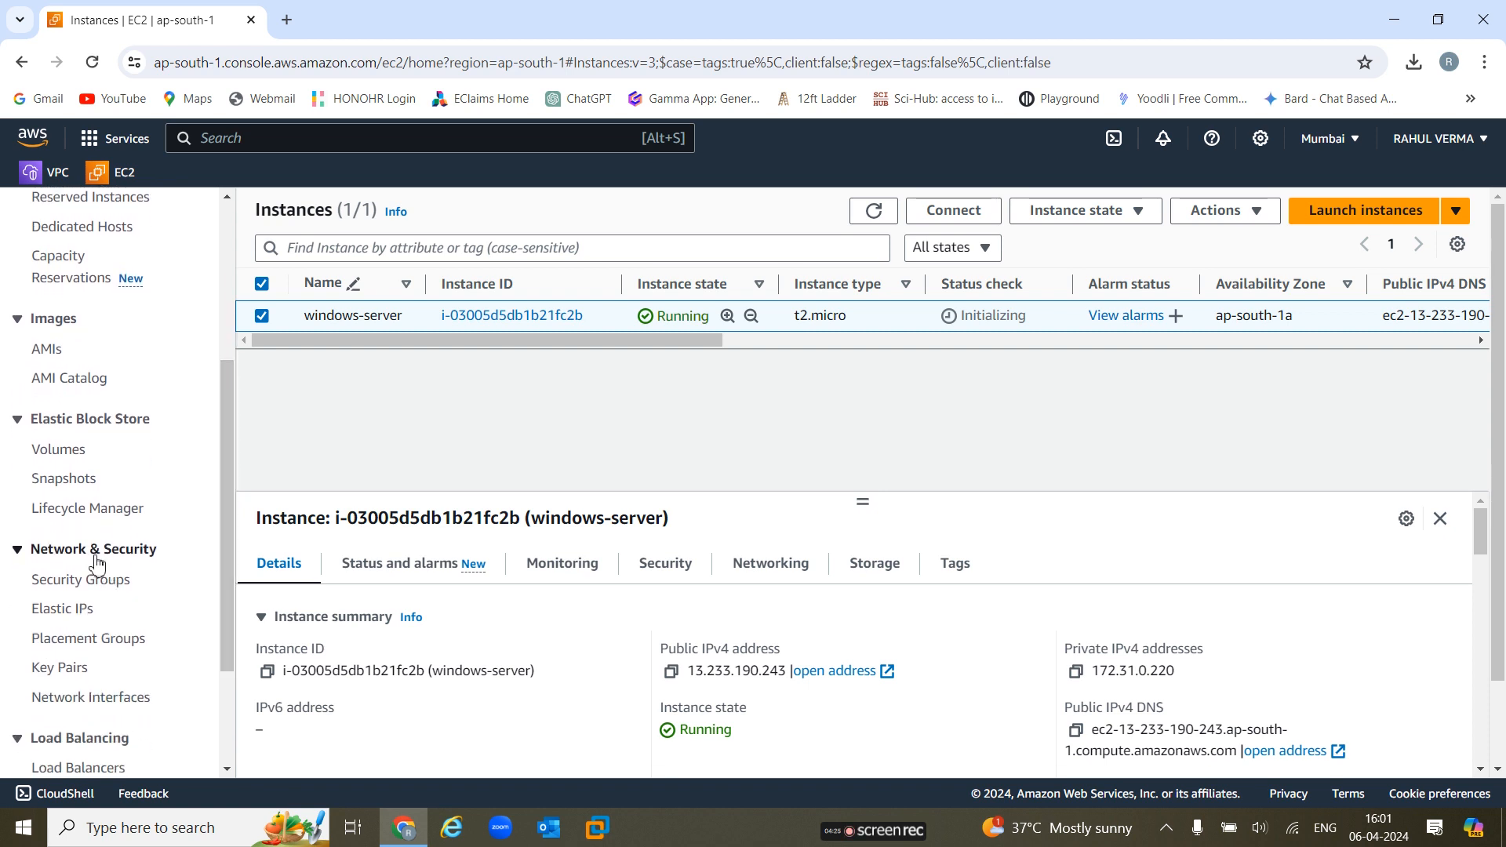
click(86, 673)
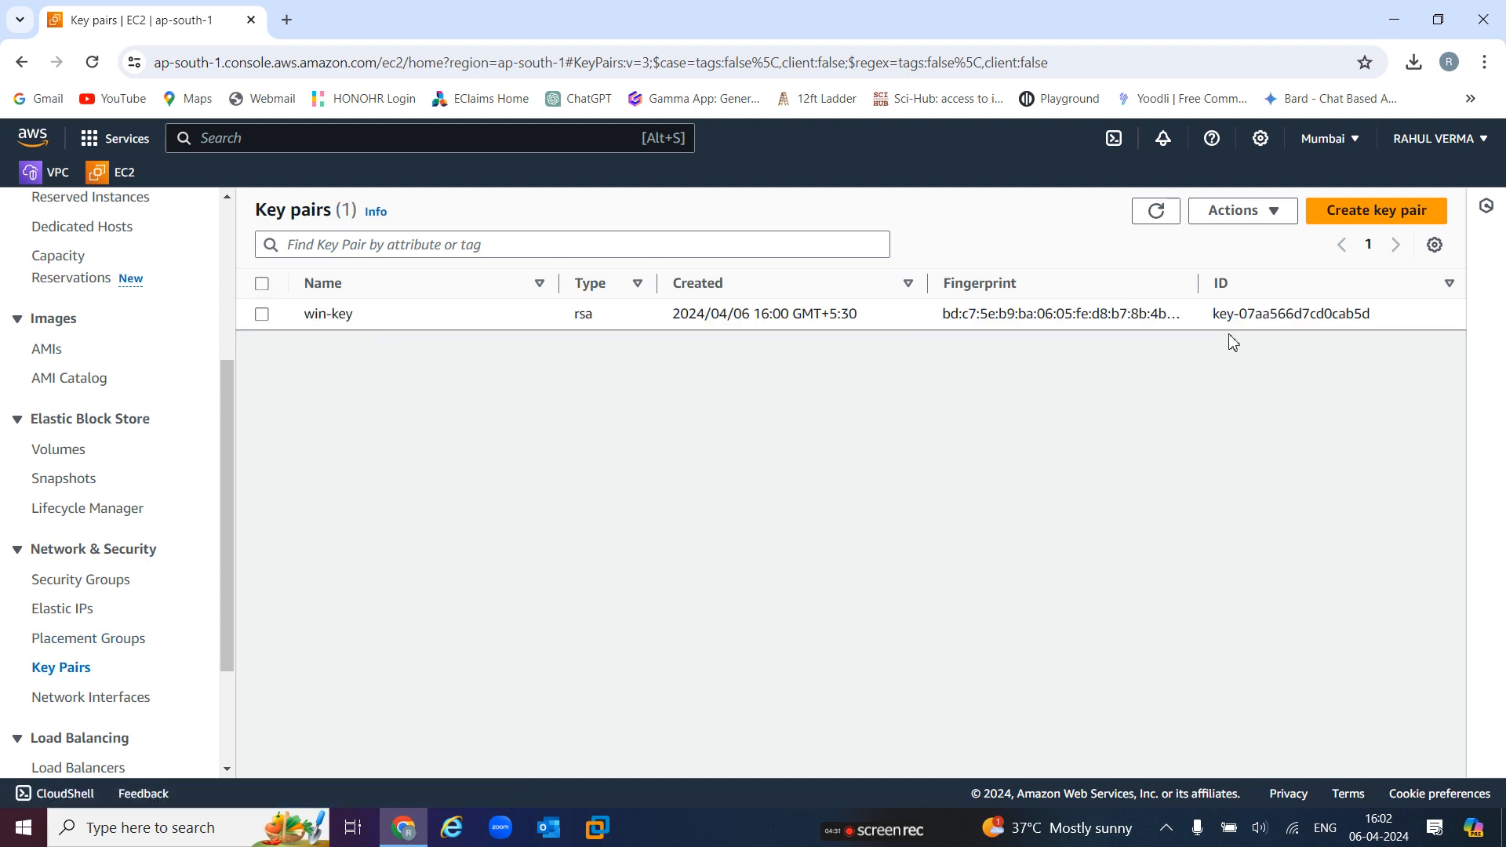
click(539, 284)
click(543, 289)
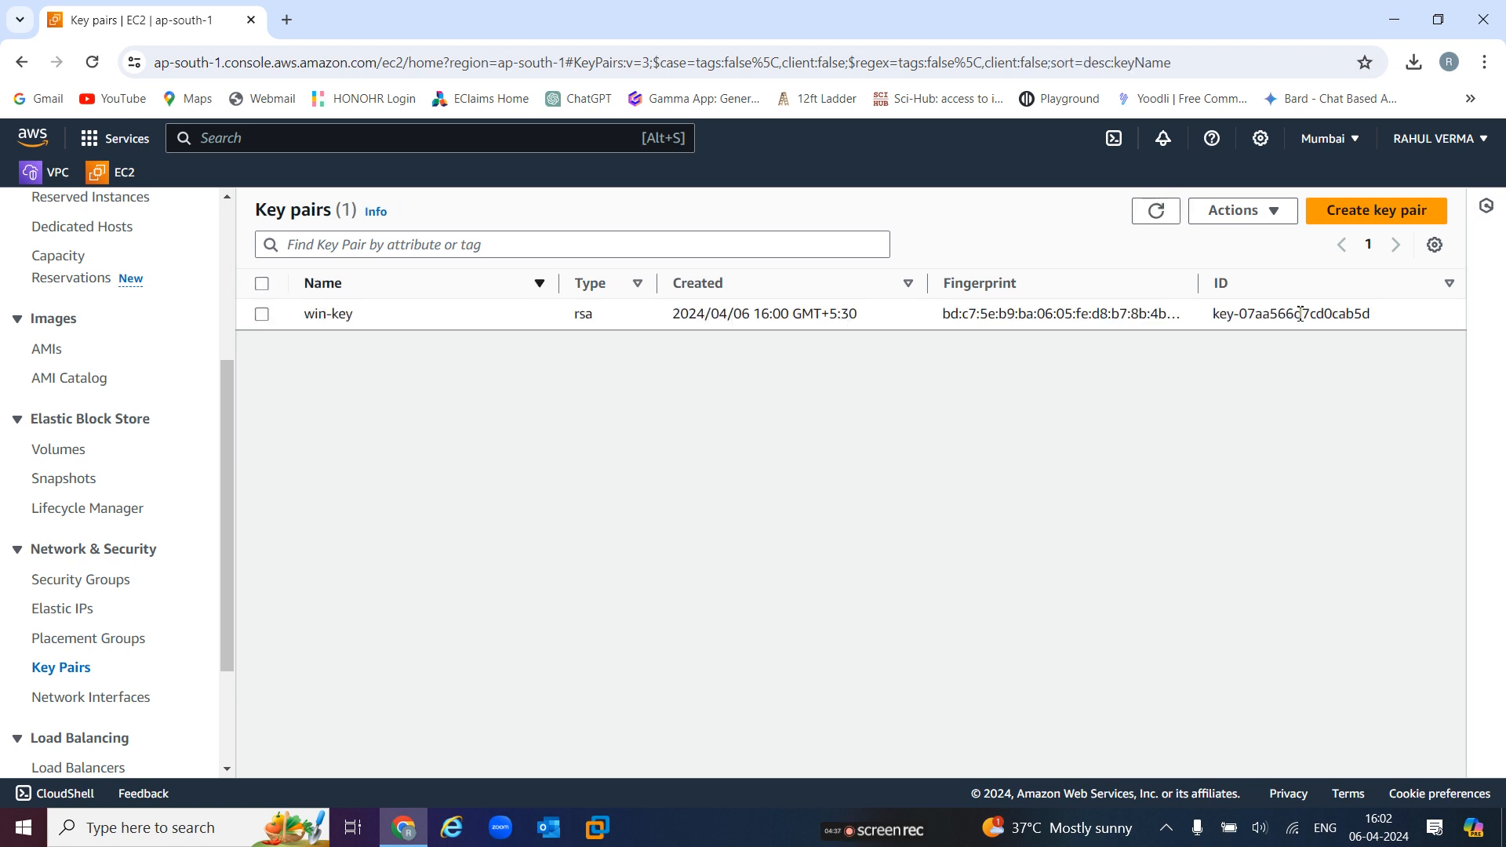
Select the win-key key pair, view the actions available for it, and deselect it
click(262, 315)
click(1267, 218)
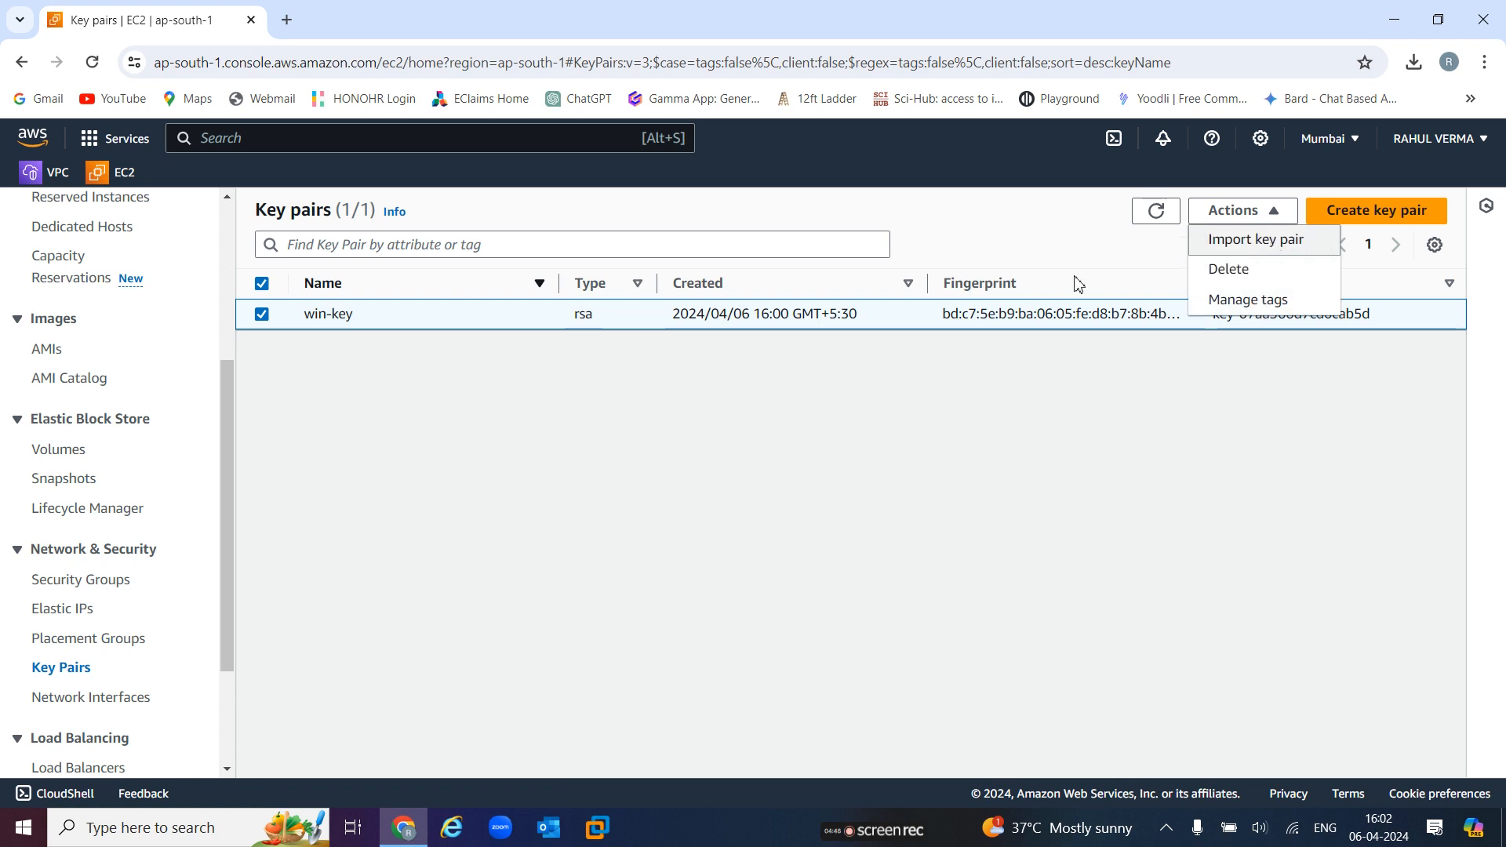
click(951, 426)
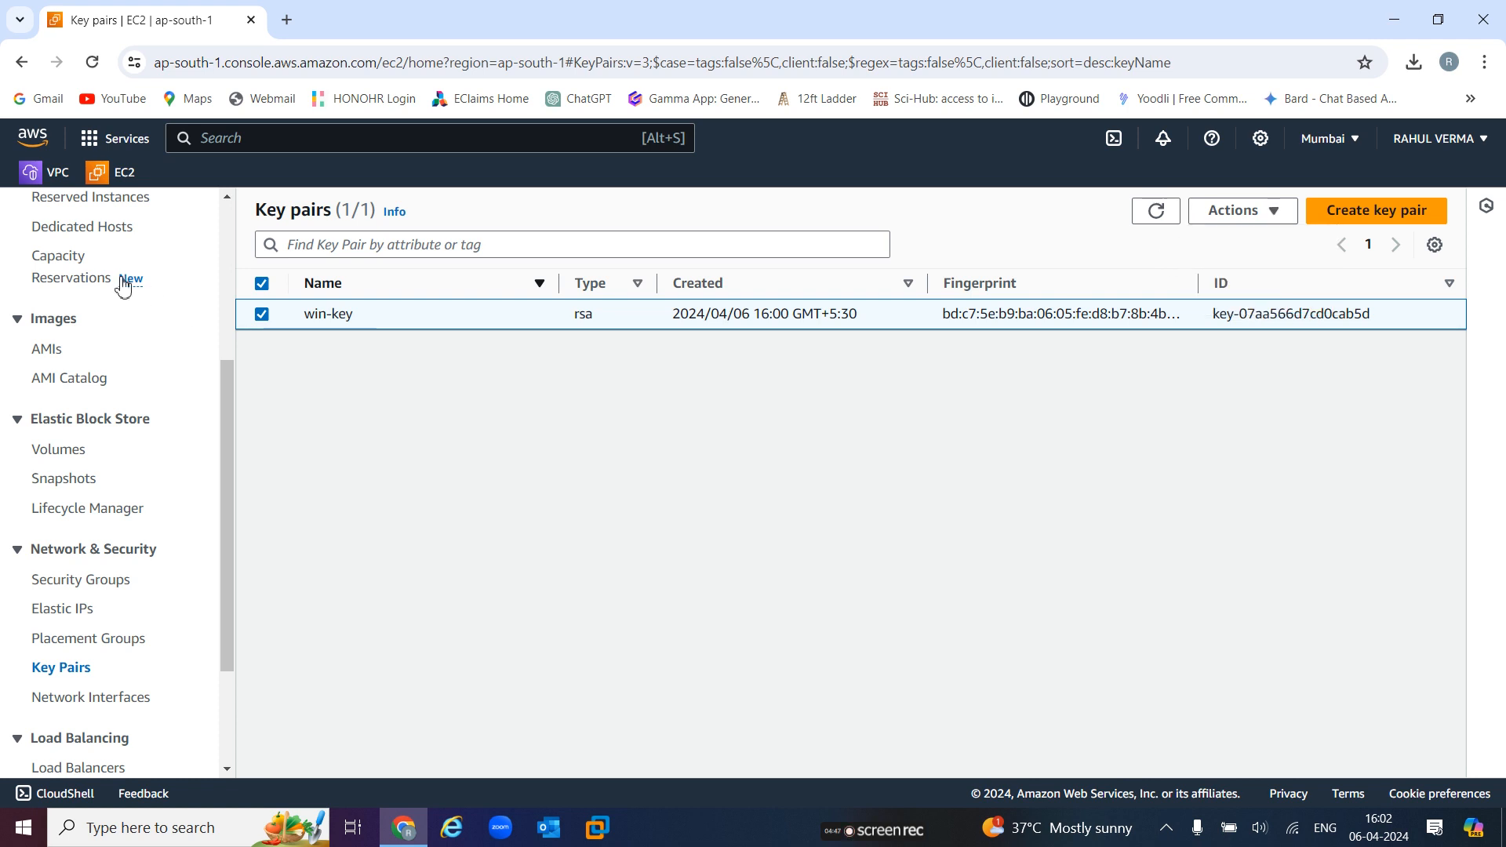
click(261, 314)
Return to the instance list, select windows-server, refresh the list, and open the instance's connection page
drag(228, 393, 262, 242)
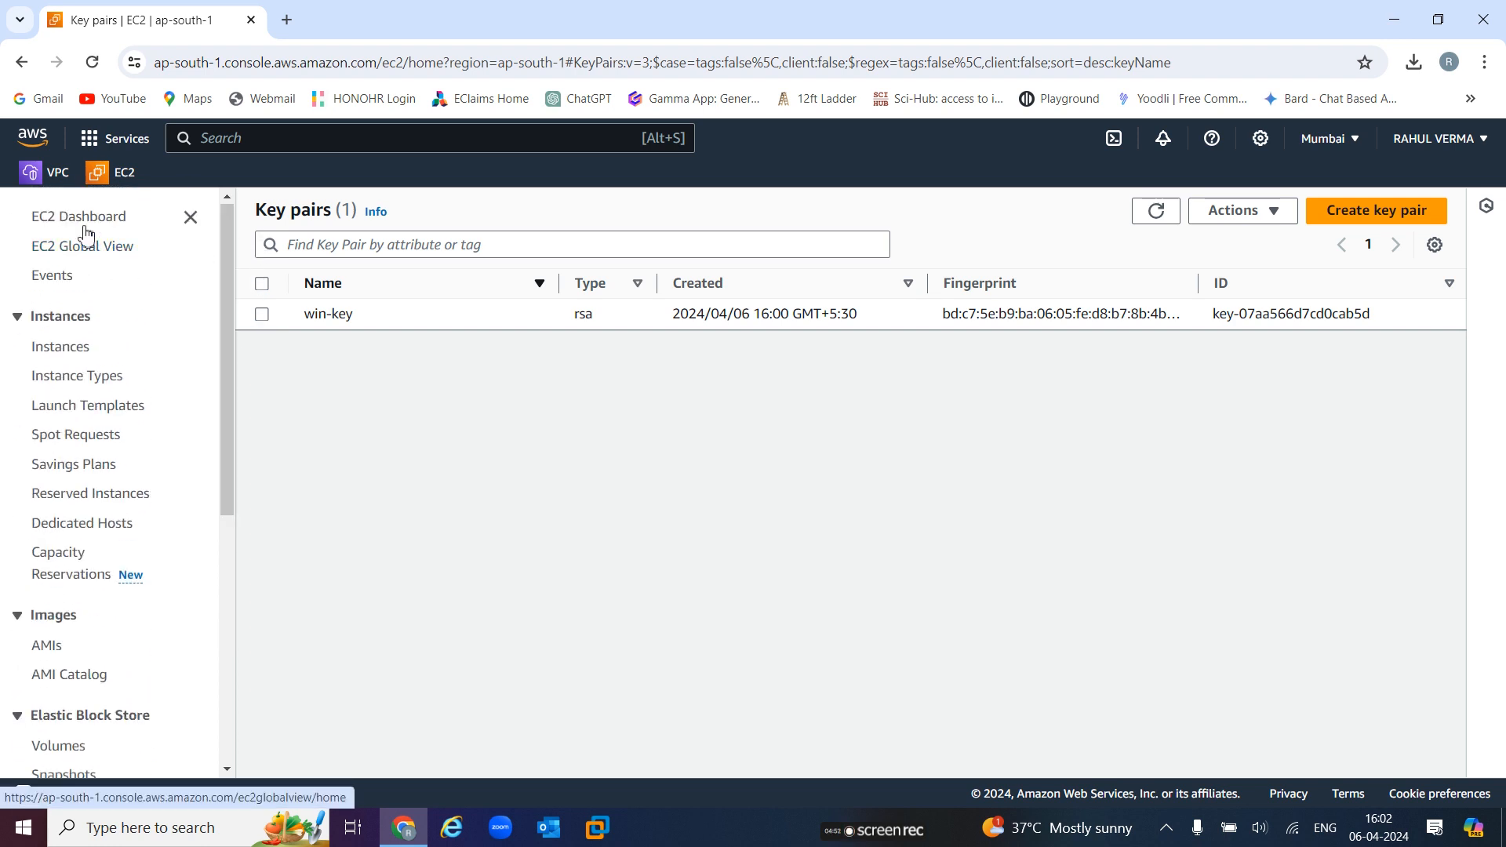
click(77, 355)
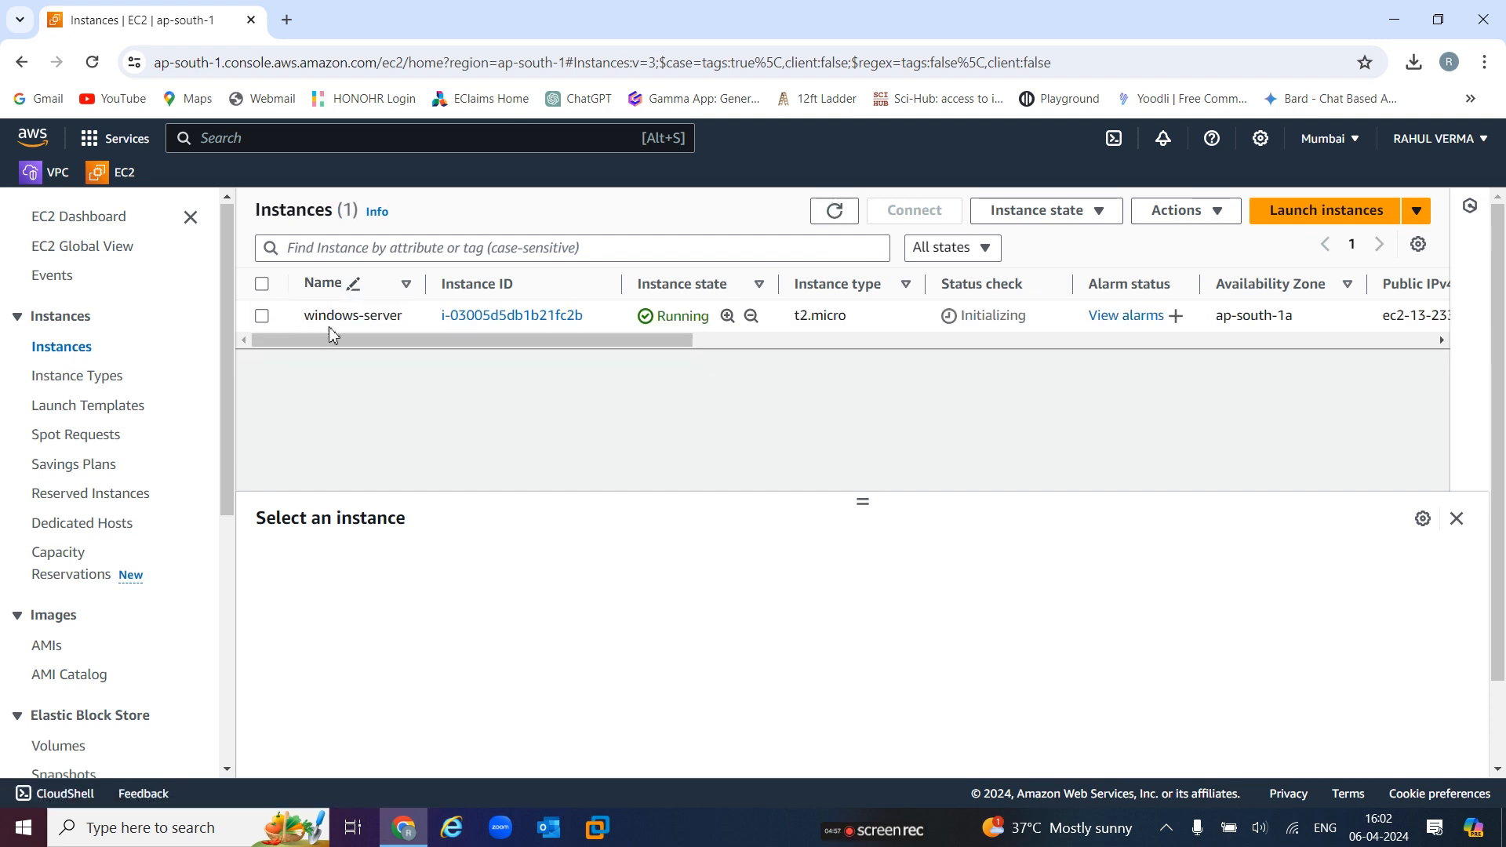
click(262, 315)
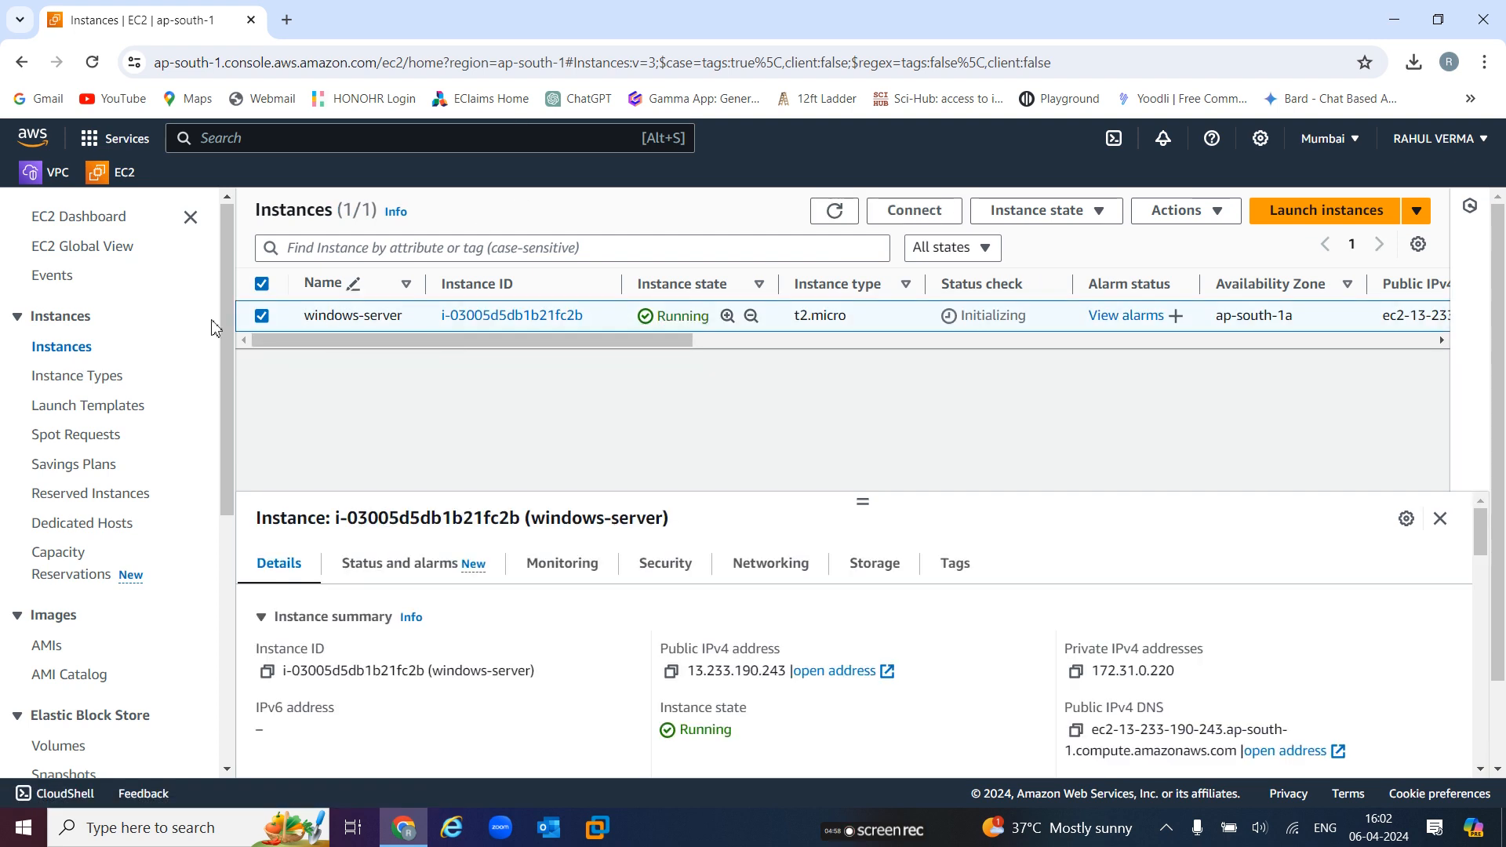
click(837, 213)
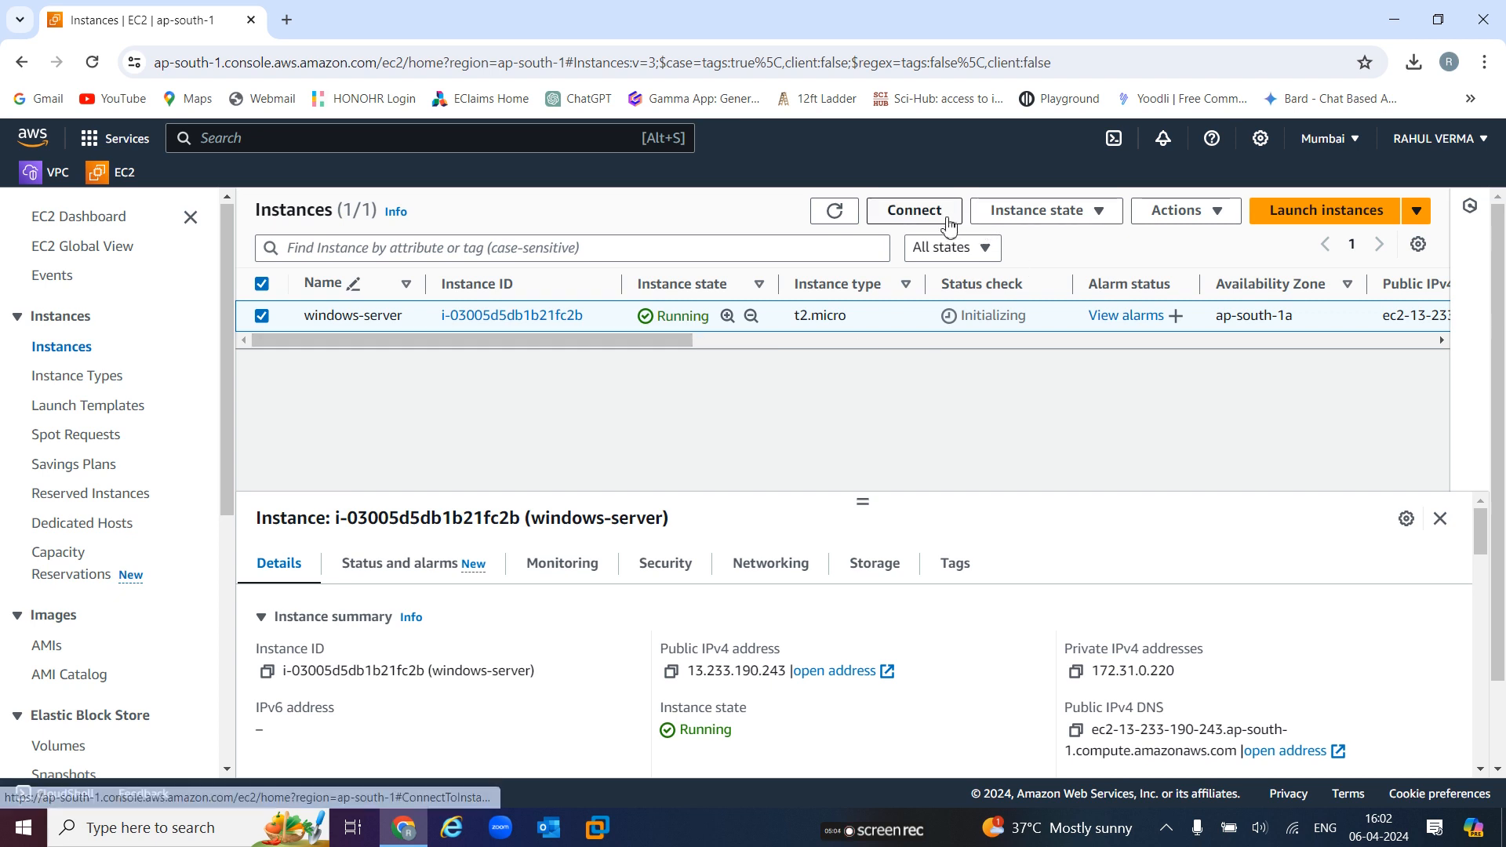
click(923, 222)
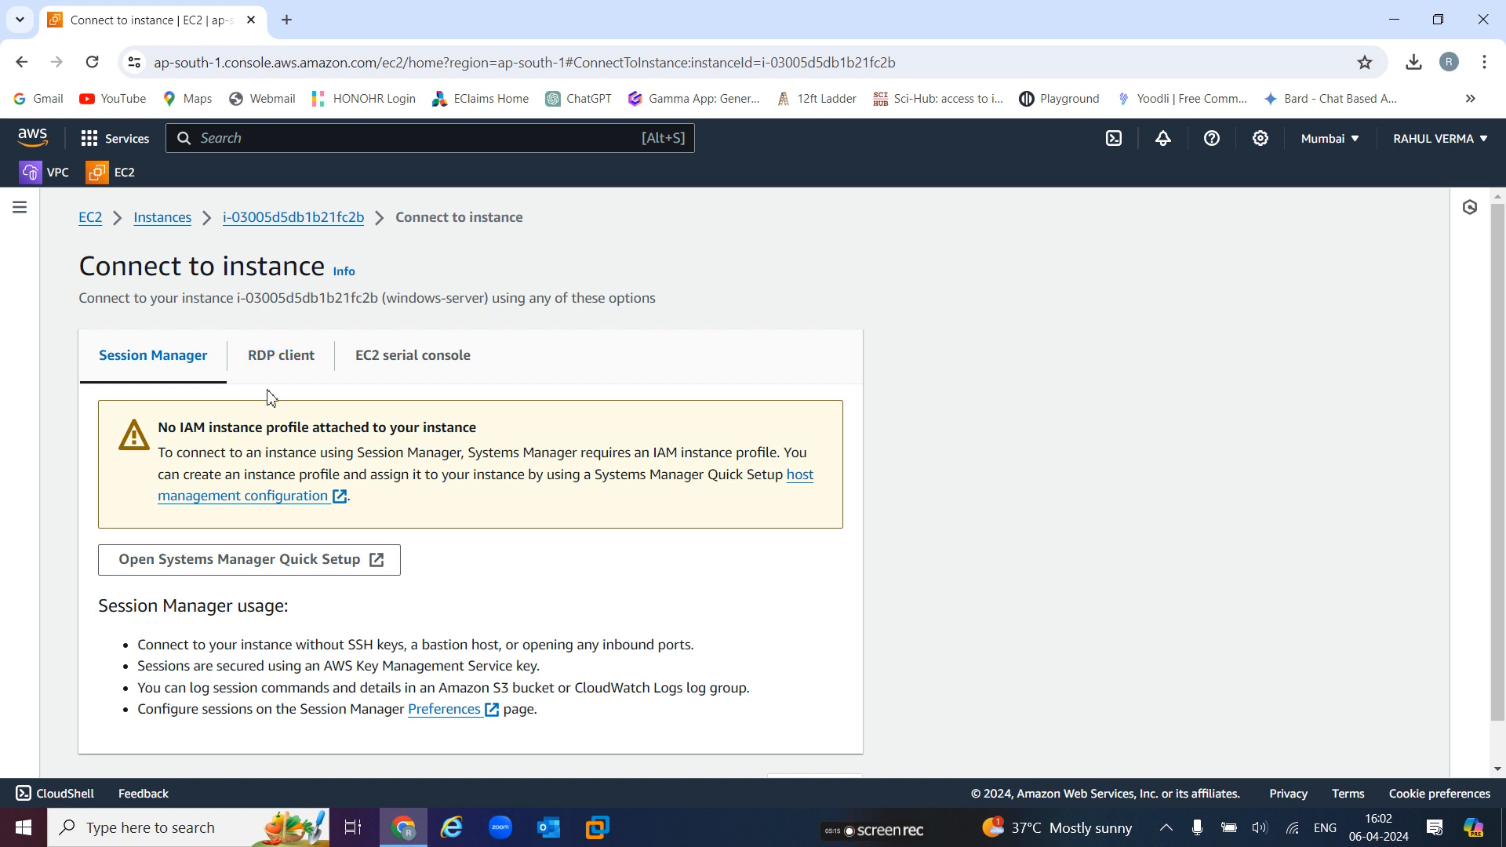
Show the RDP client connection details for windows-server and open the page for getting its Windows password
click(289, 342)
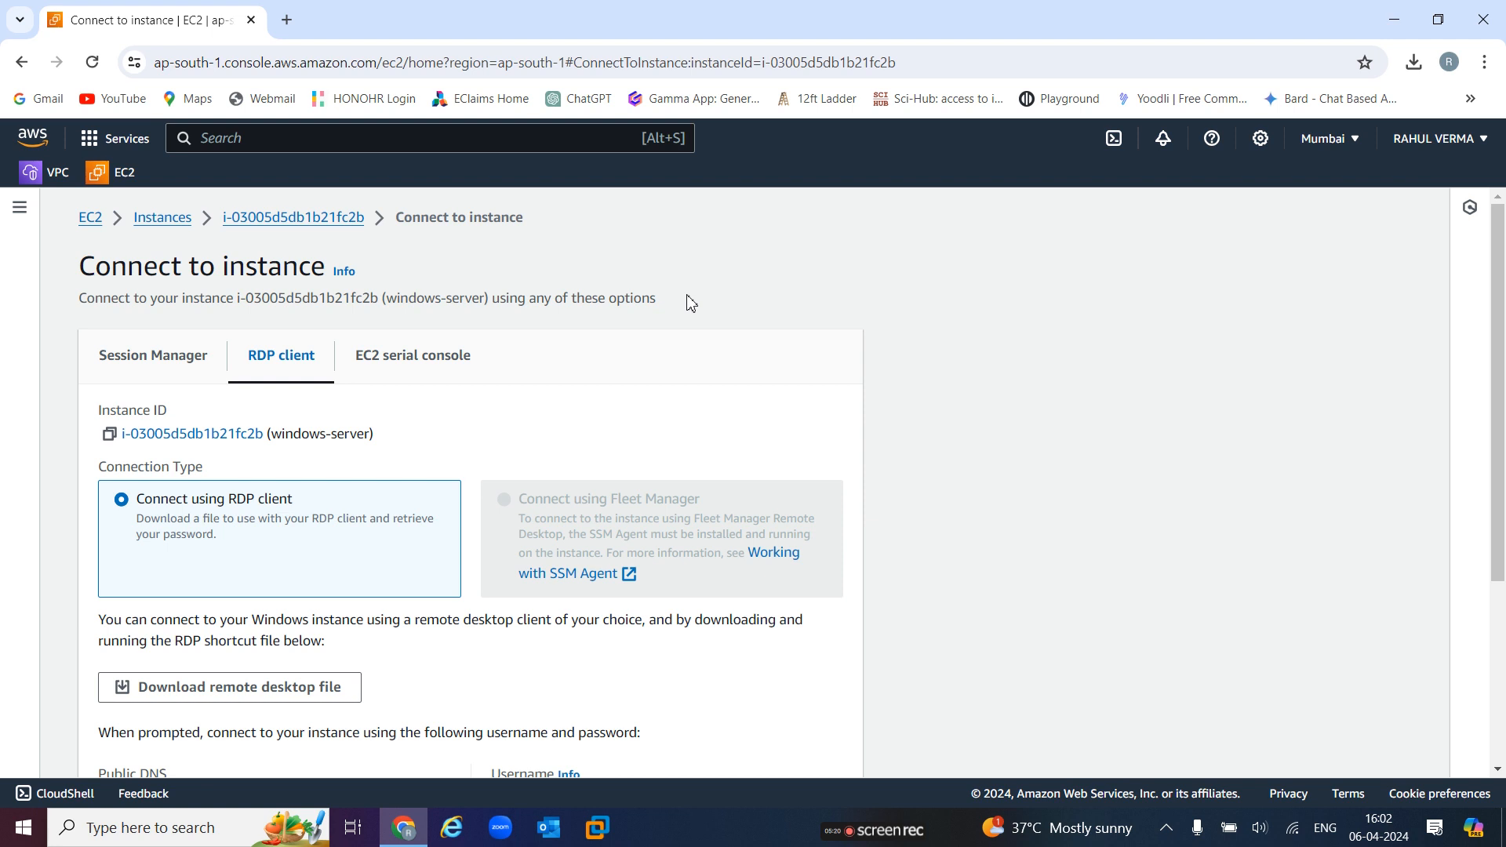
scroll(693, 304, down, 1)
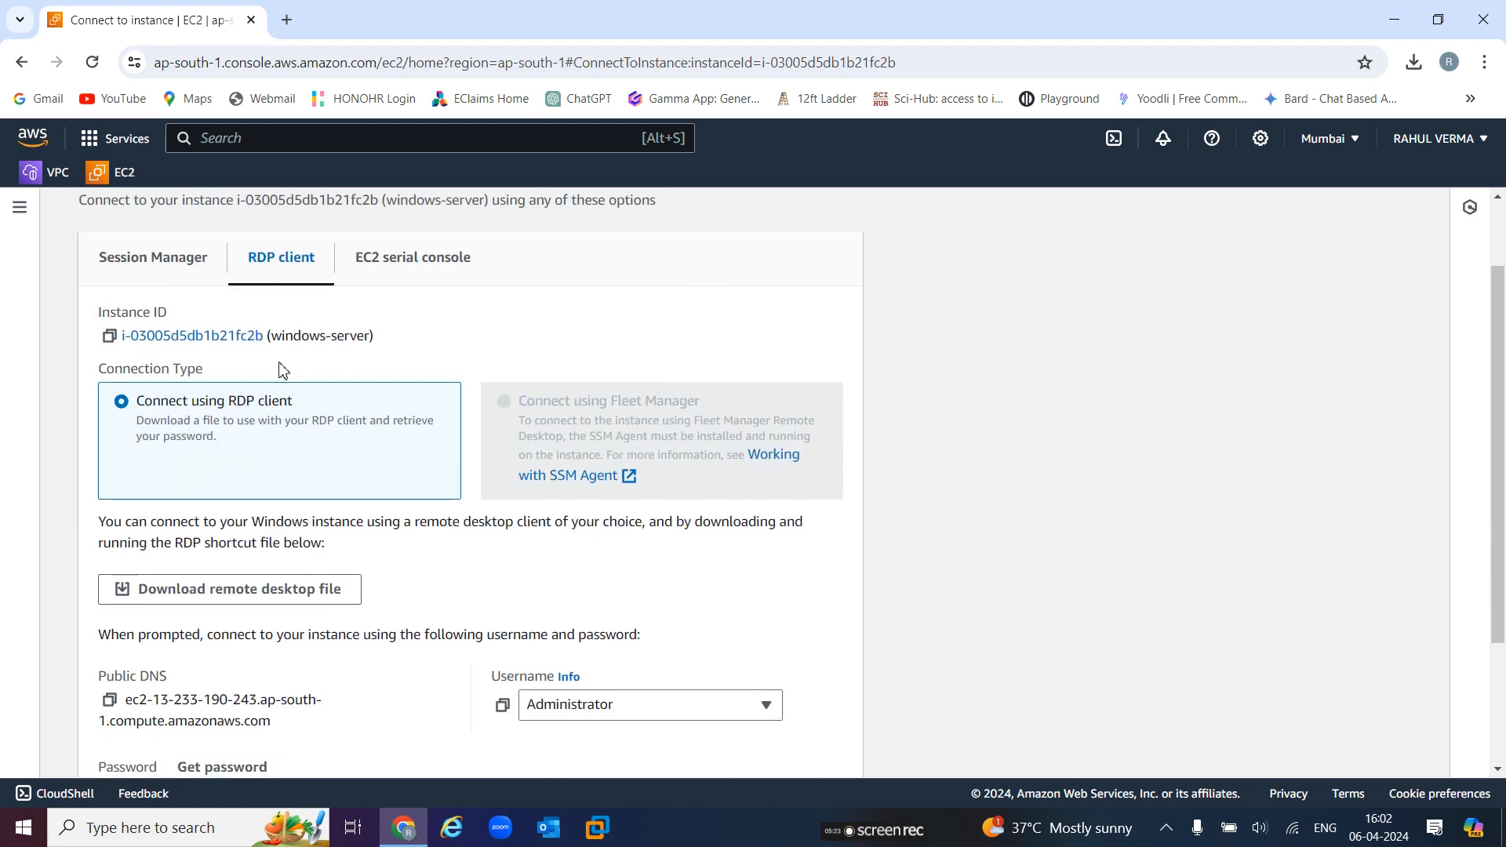
scroll(414, 641, down, 1)
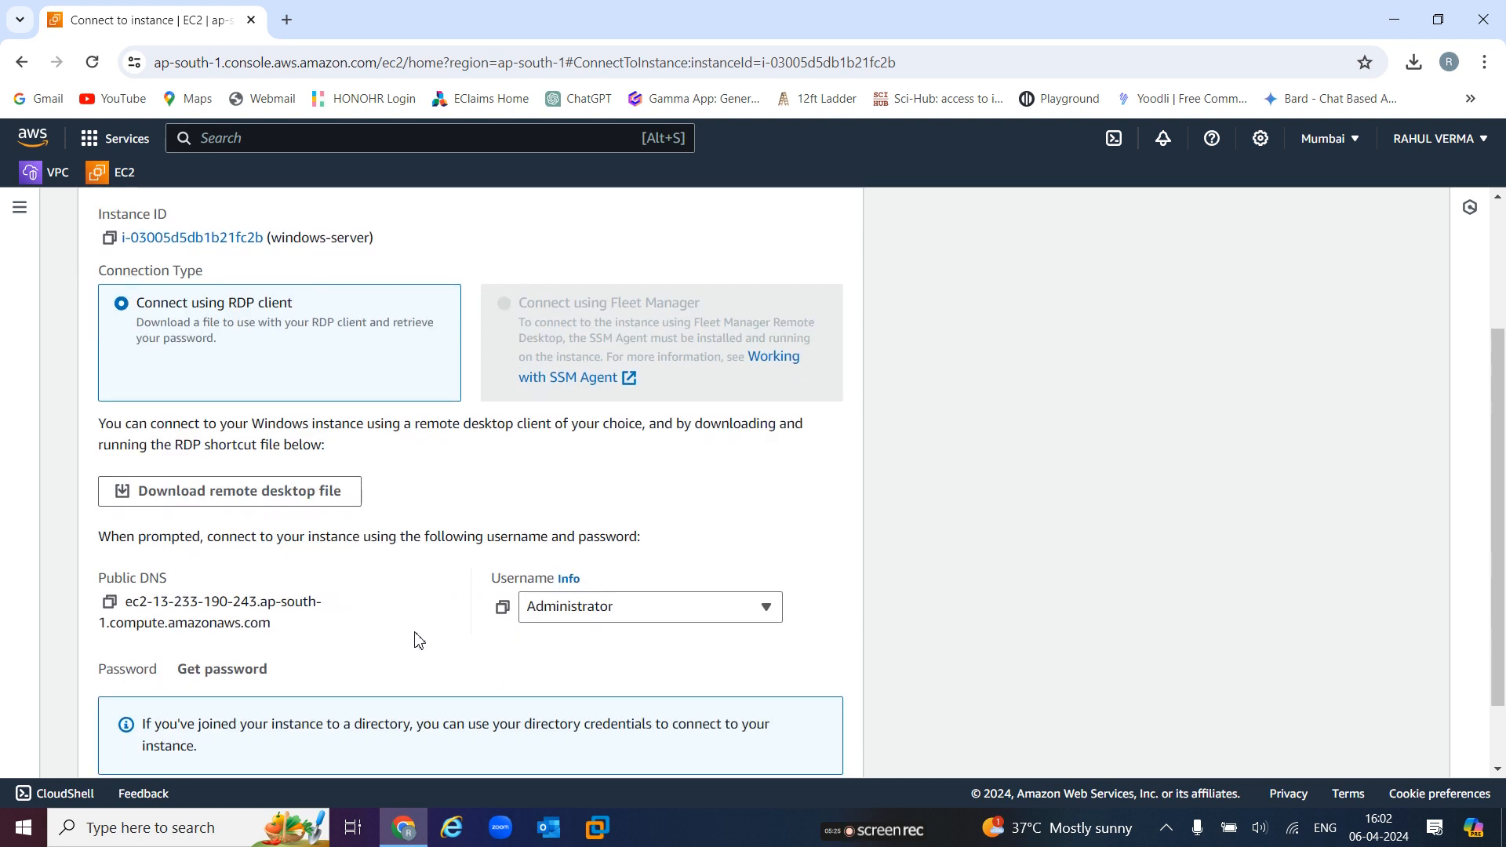
click(234, 675)
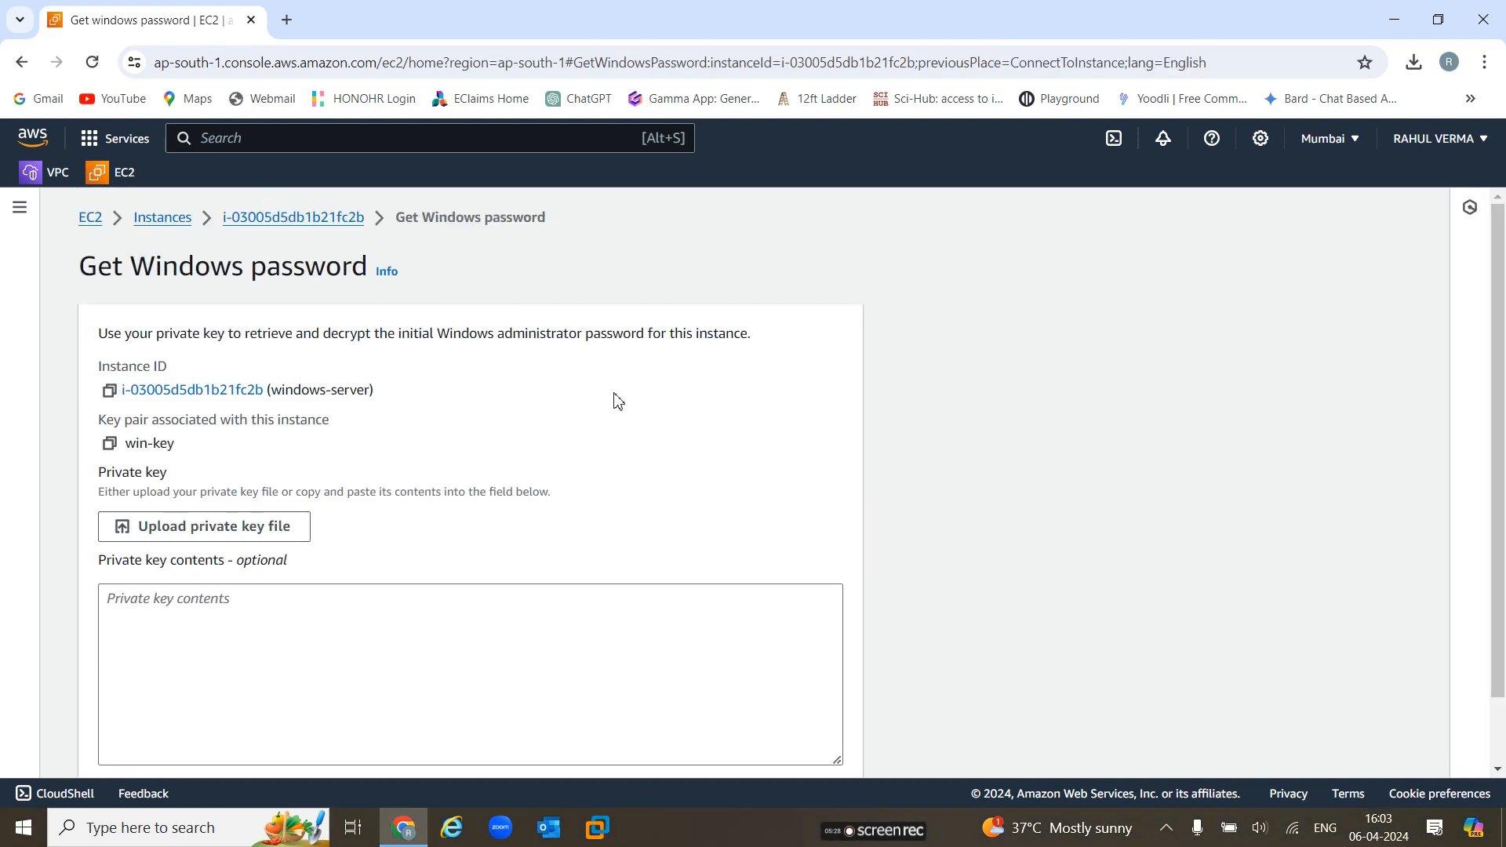
Try to decrypt the Windows password by uploading win-key.ppk from Downloads, with all file types shown
scroll(617, 403, down, 1)
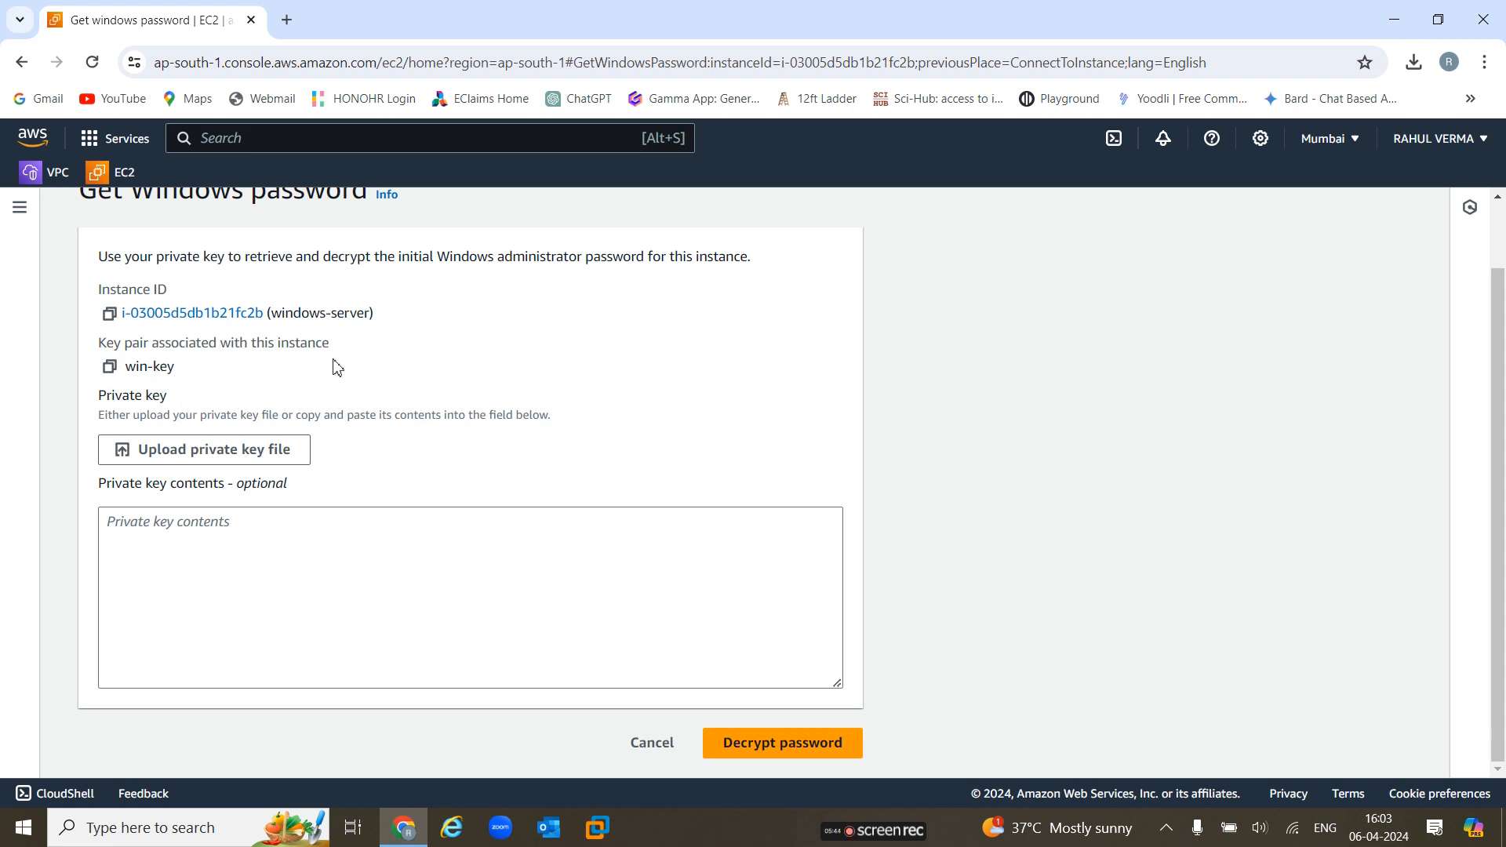
click(196, 458)
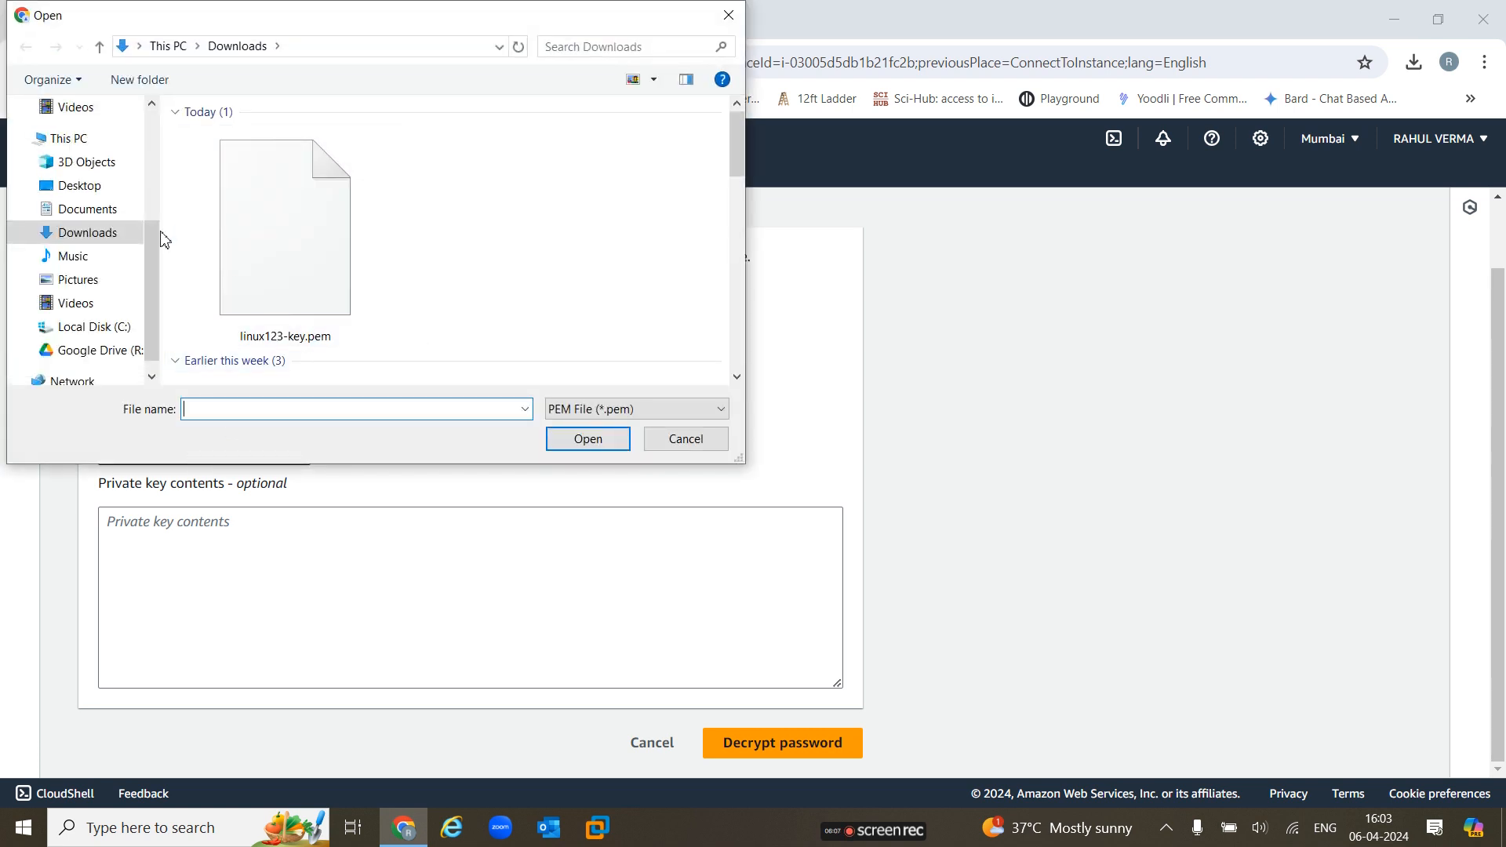
click(597, 409)
click(581, 444)
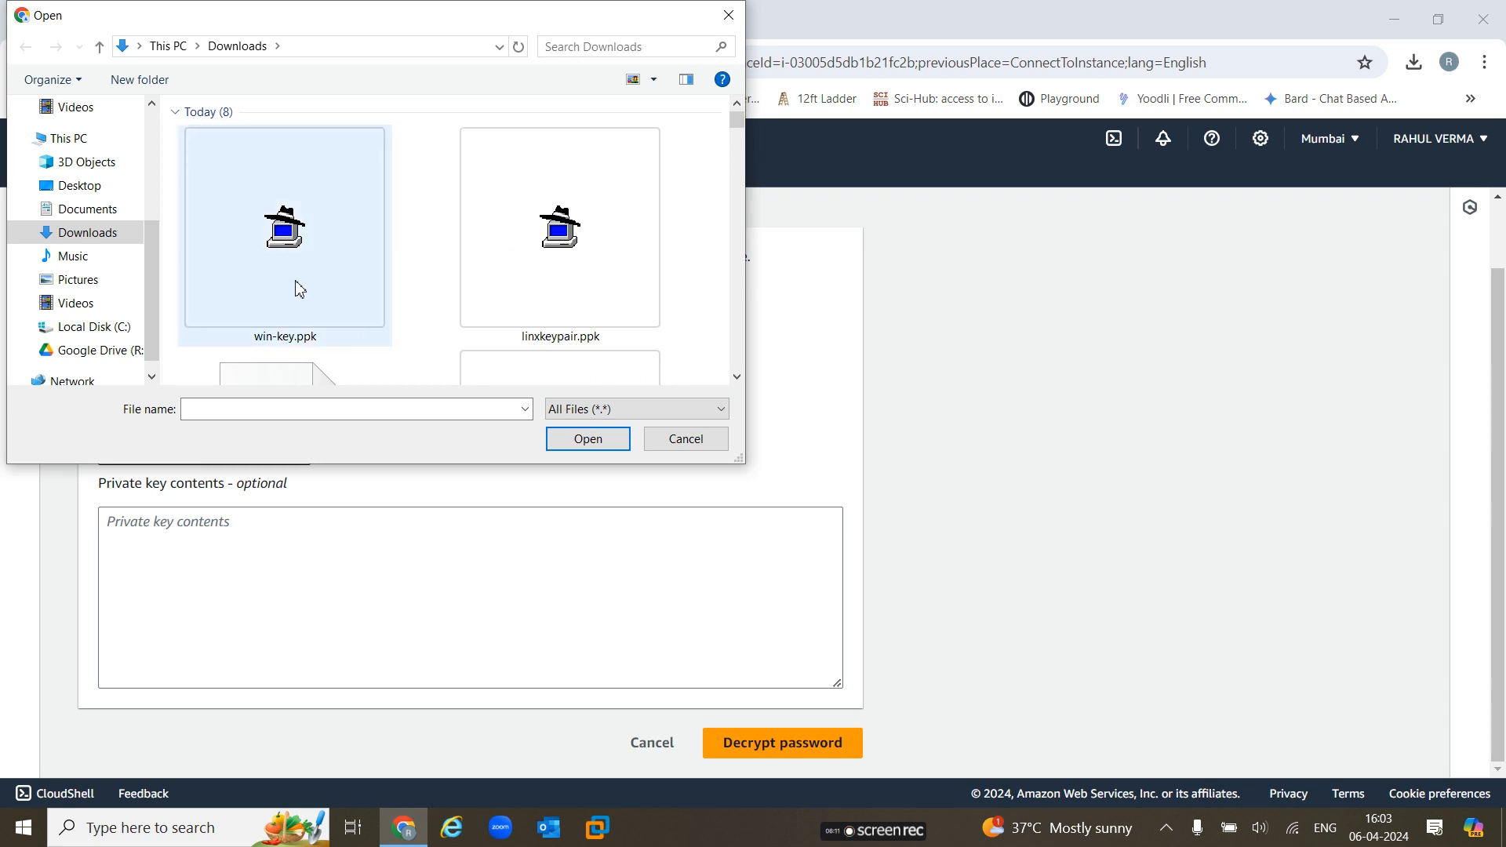
click(306, 284)
click(609, 437)
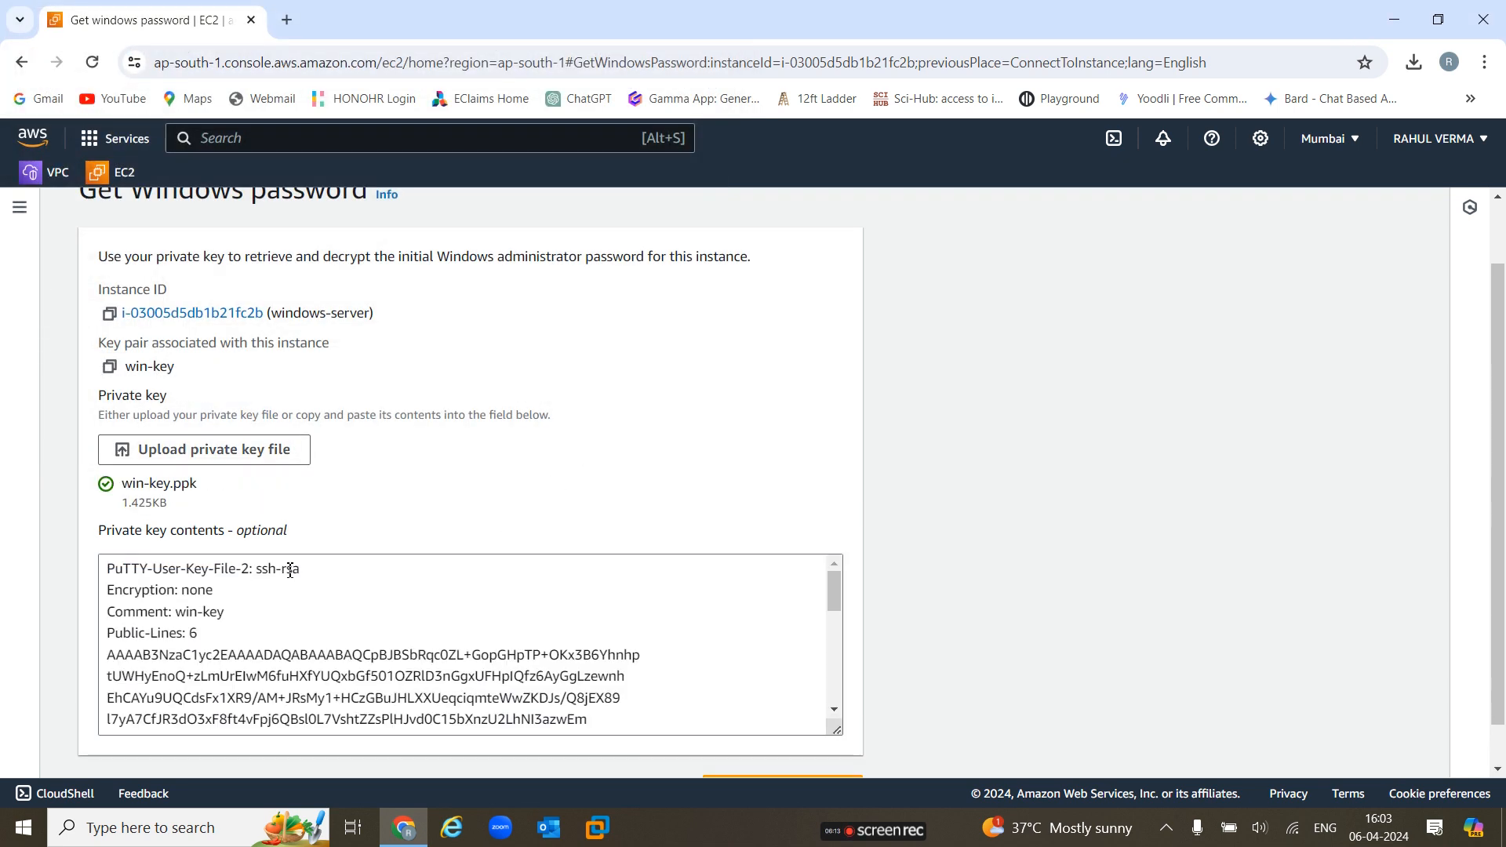
scroll(575, 498, down, 1)
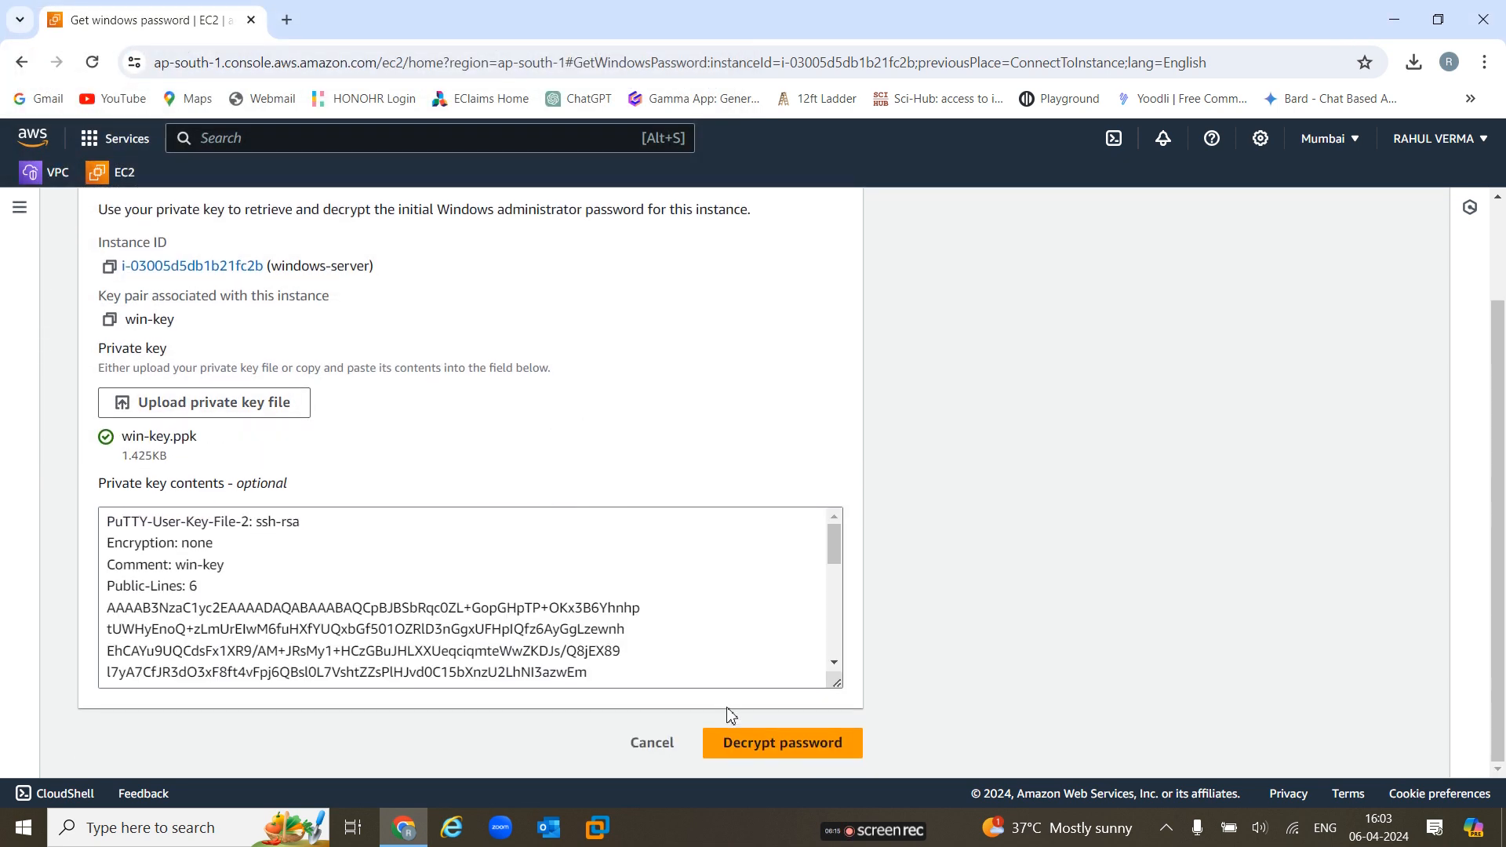
click(767, 757)
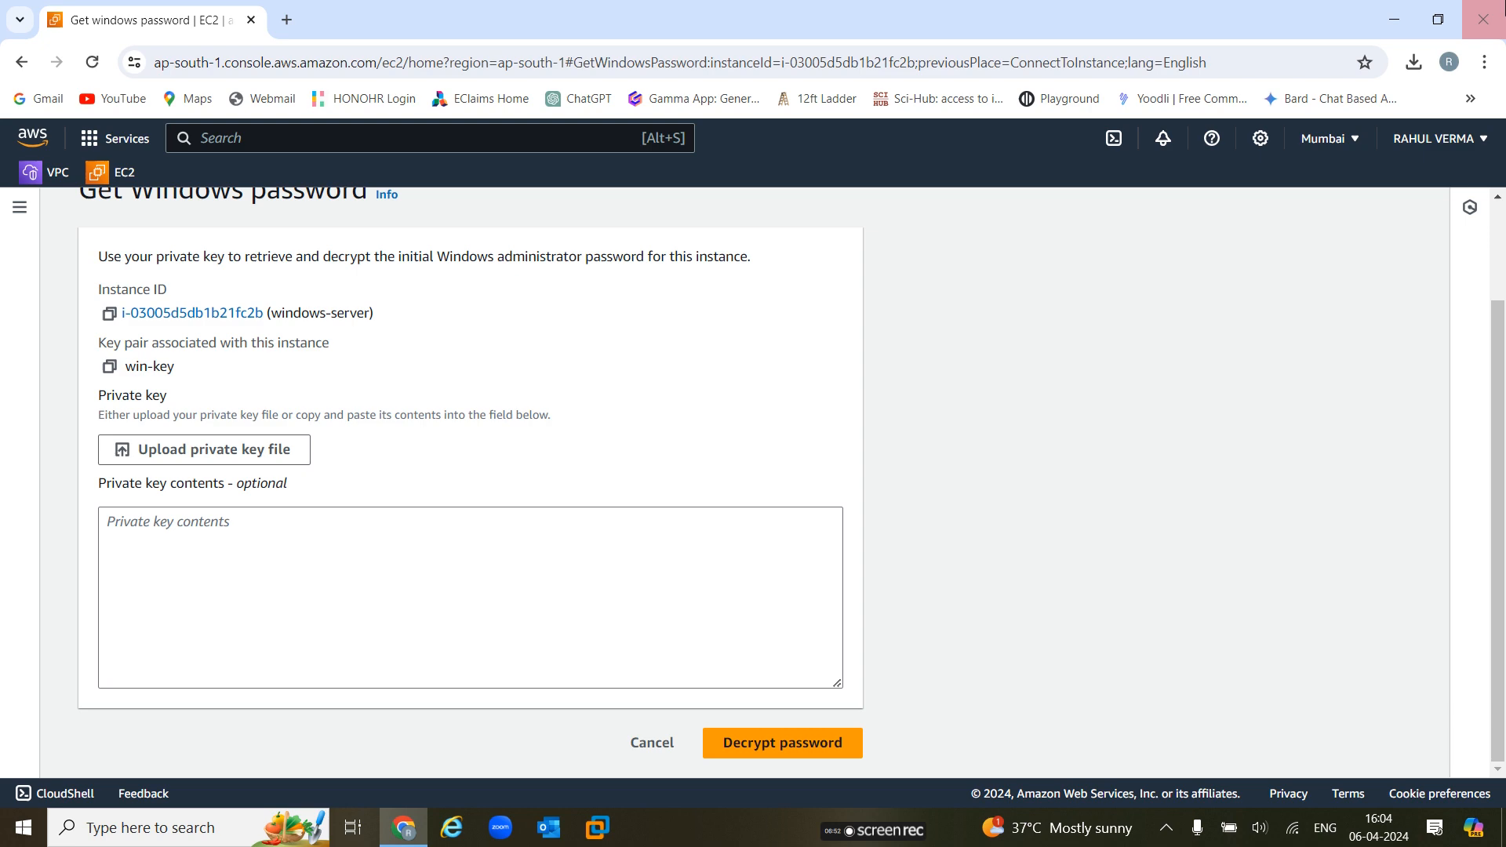
click(1395, 19)
right_click(722, 221)
click(561, 280)
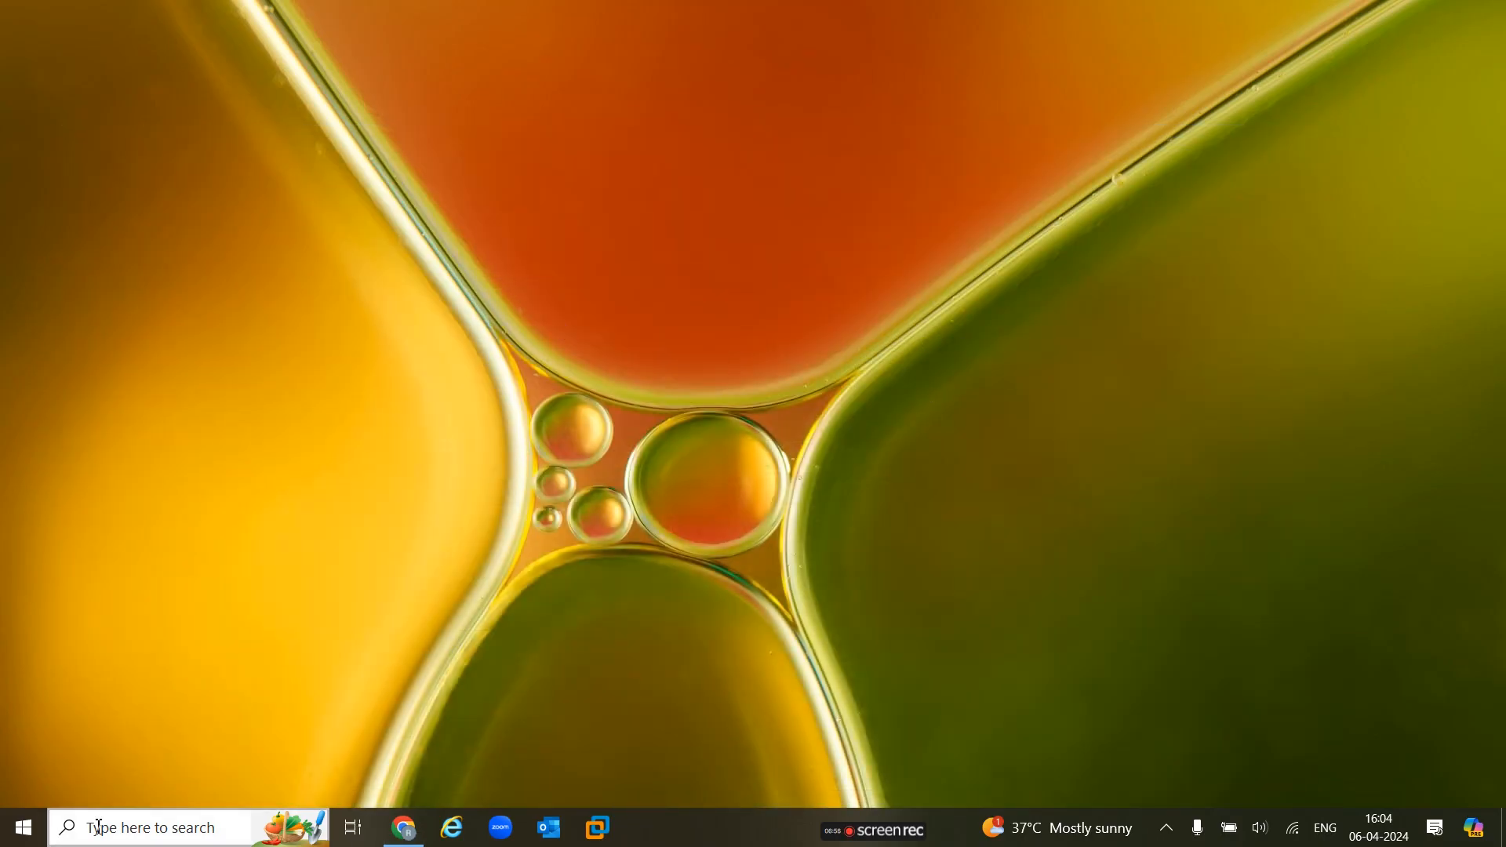
click(131, 833)
click(855, 572)
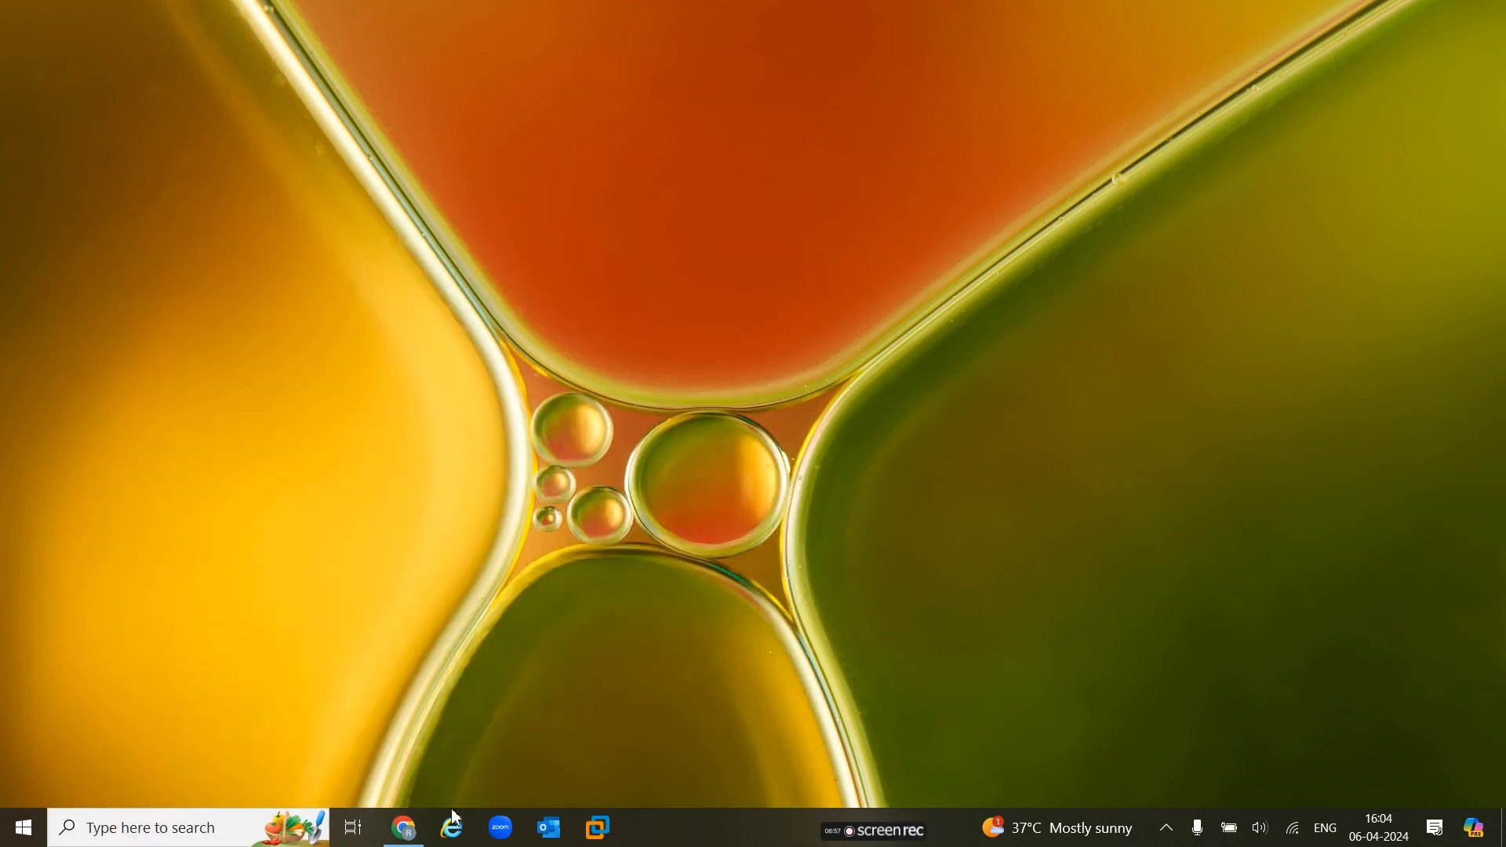
click(423, 831)
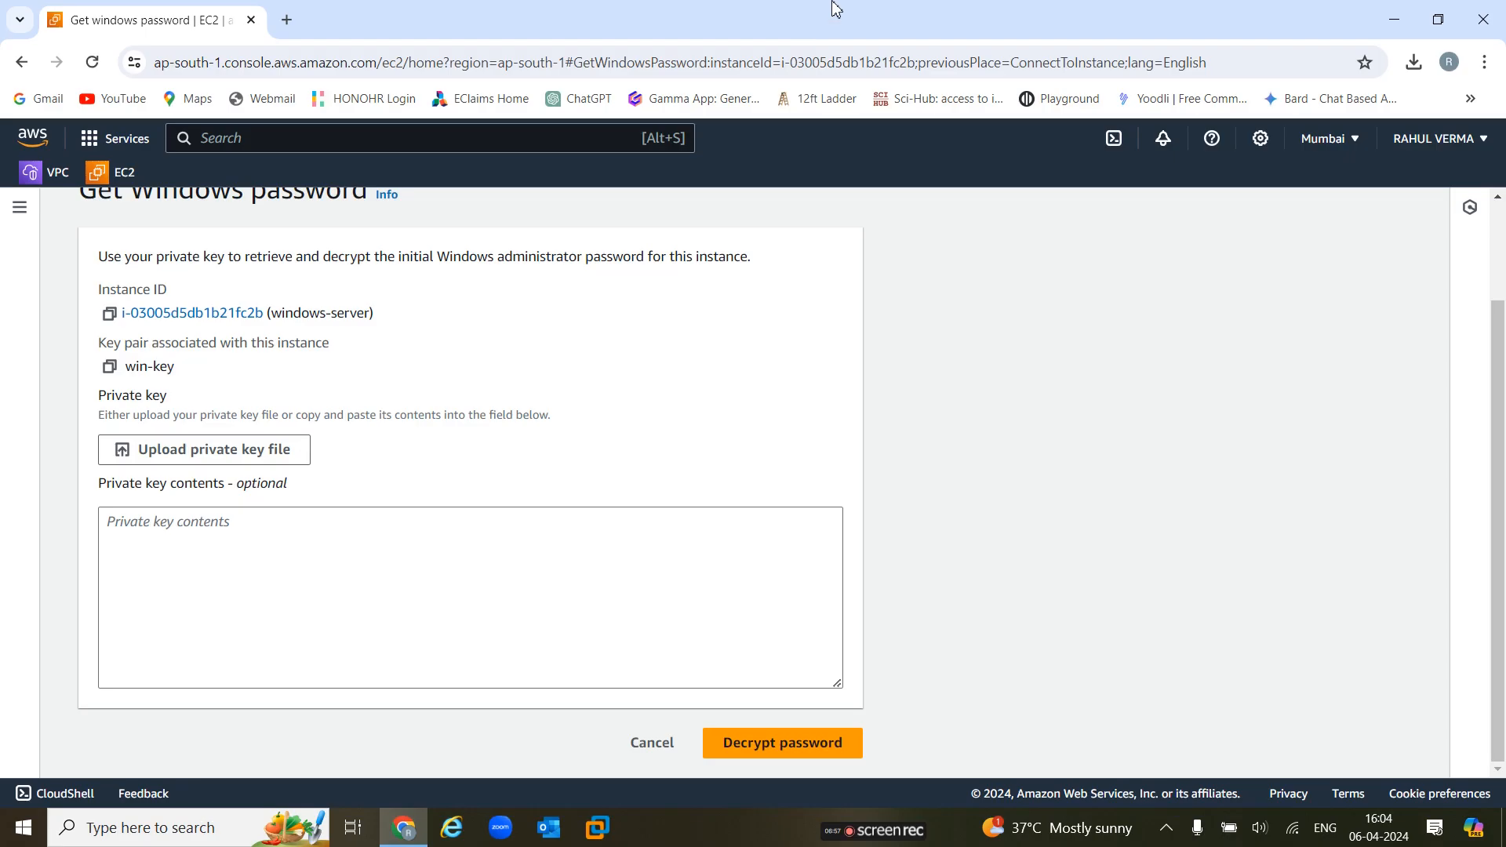
Visit putty.org in a new browser tab, view the PuTTY download page, and close the tab
click(287, 19)
click(317, 62)
text(pu)
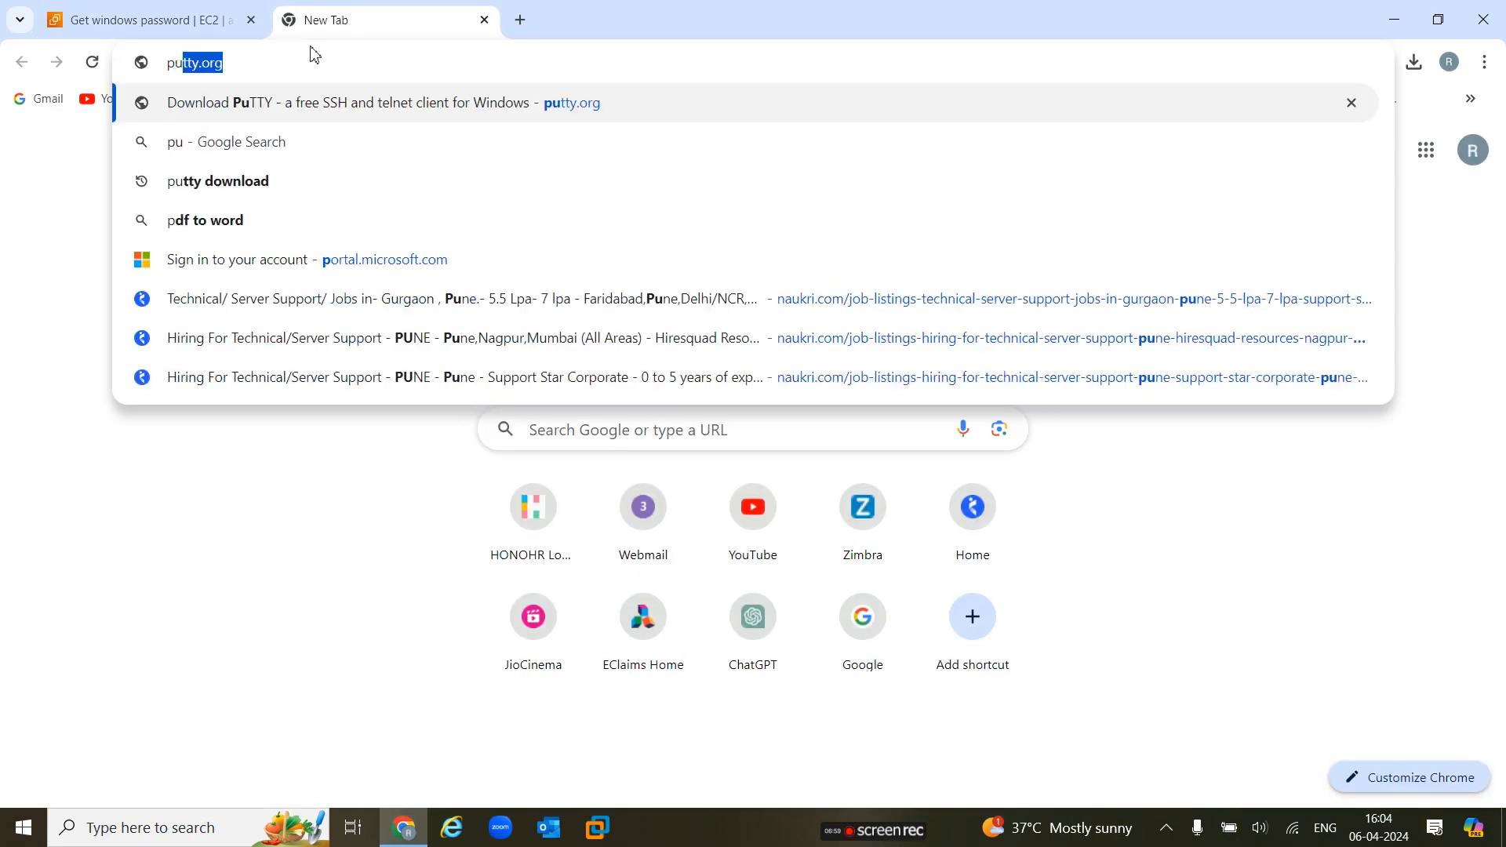
text(tty)
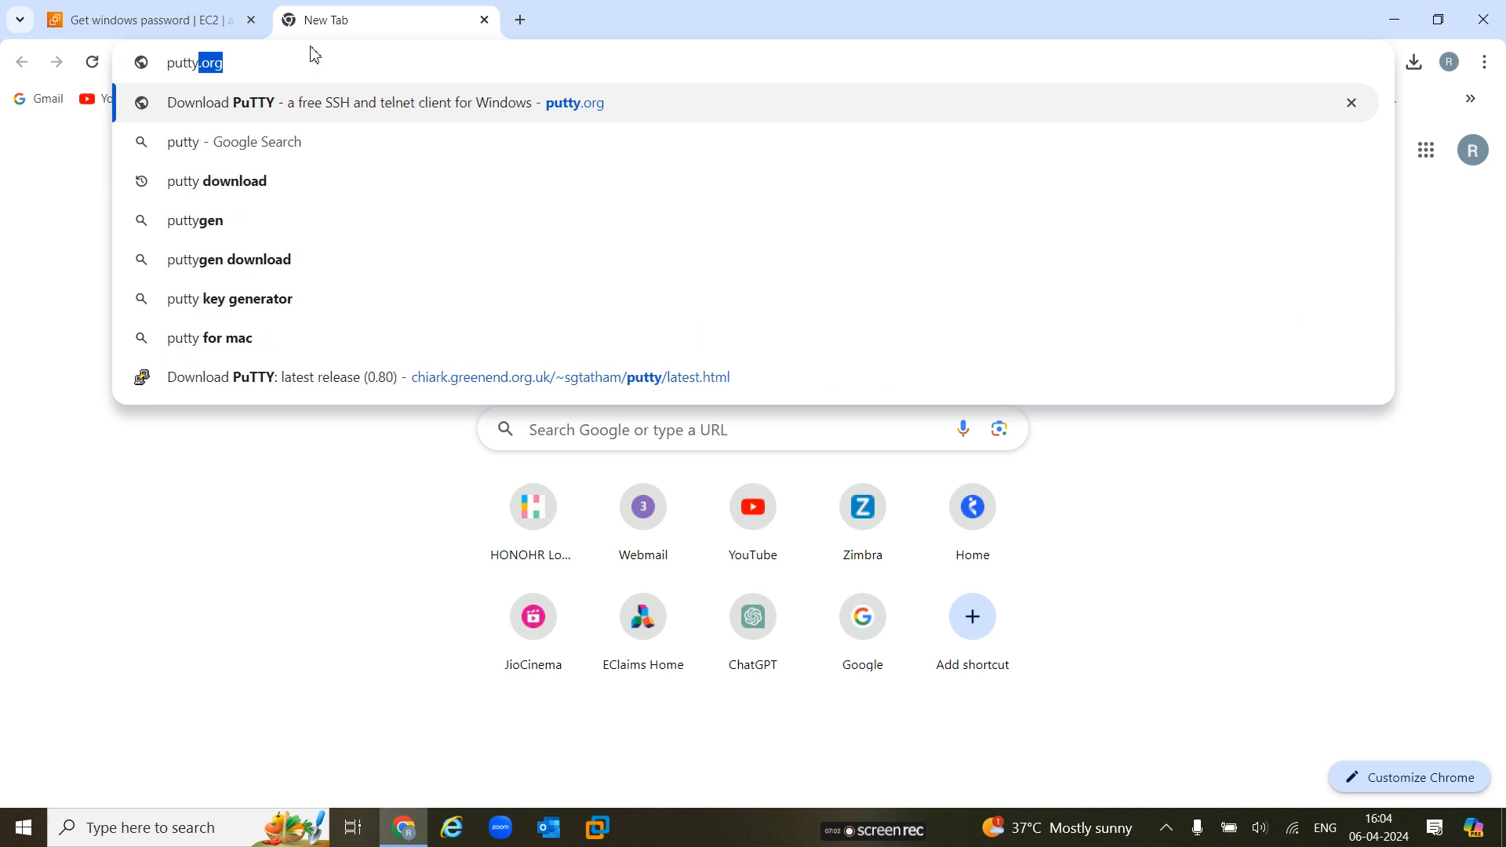
text(.org)
key(Return)
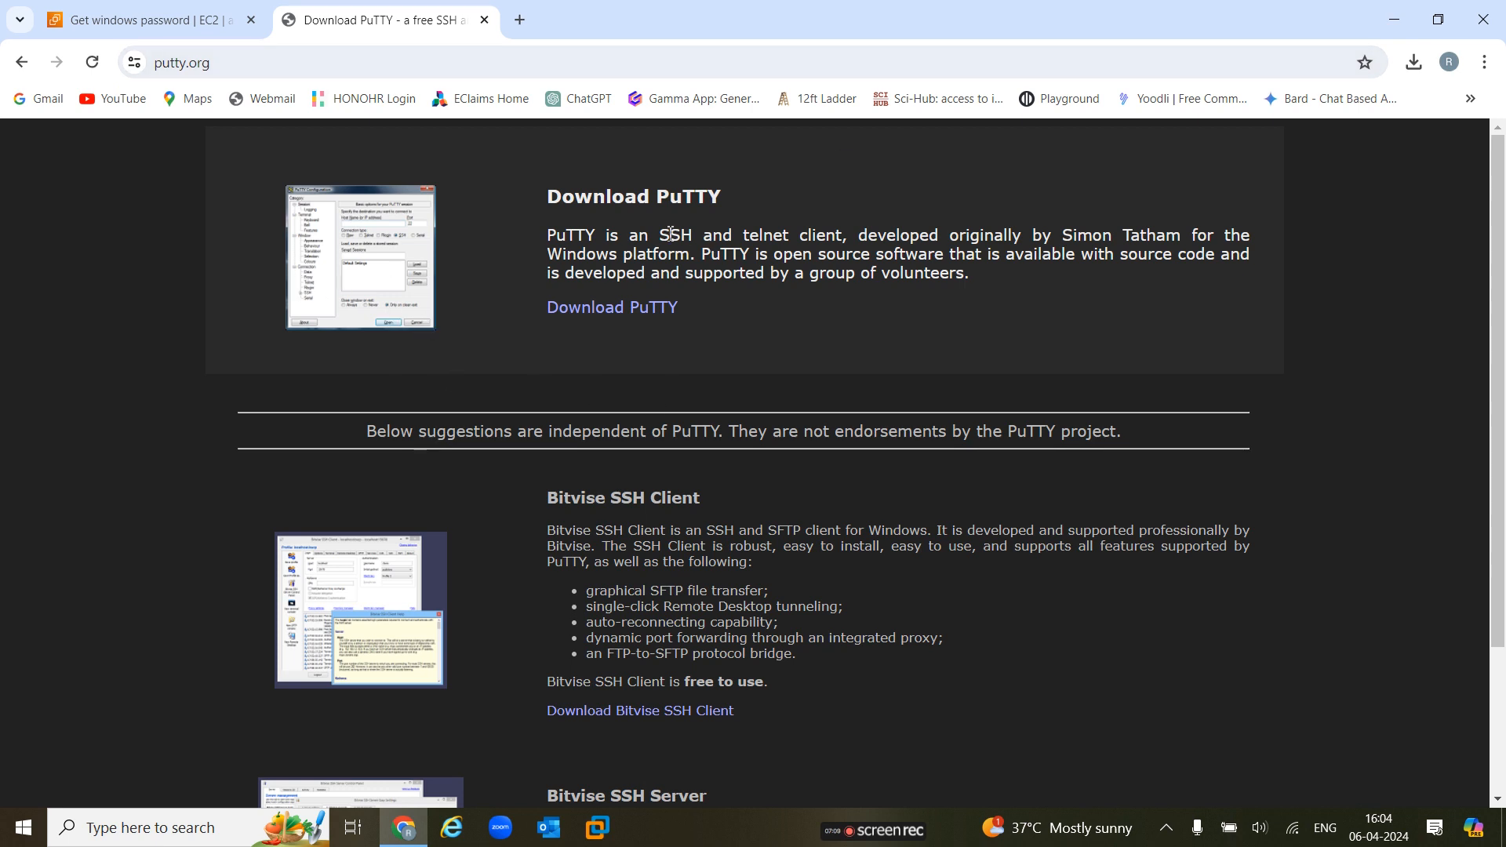
click(613, 310)
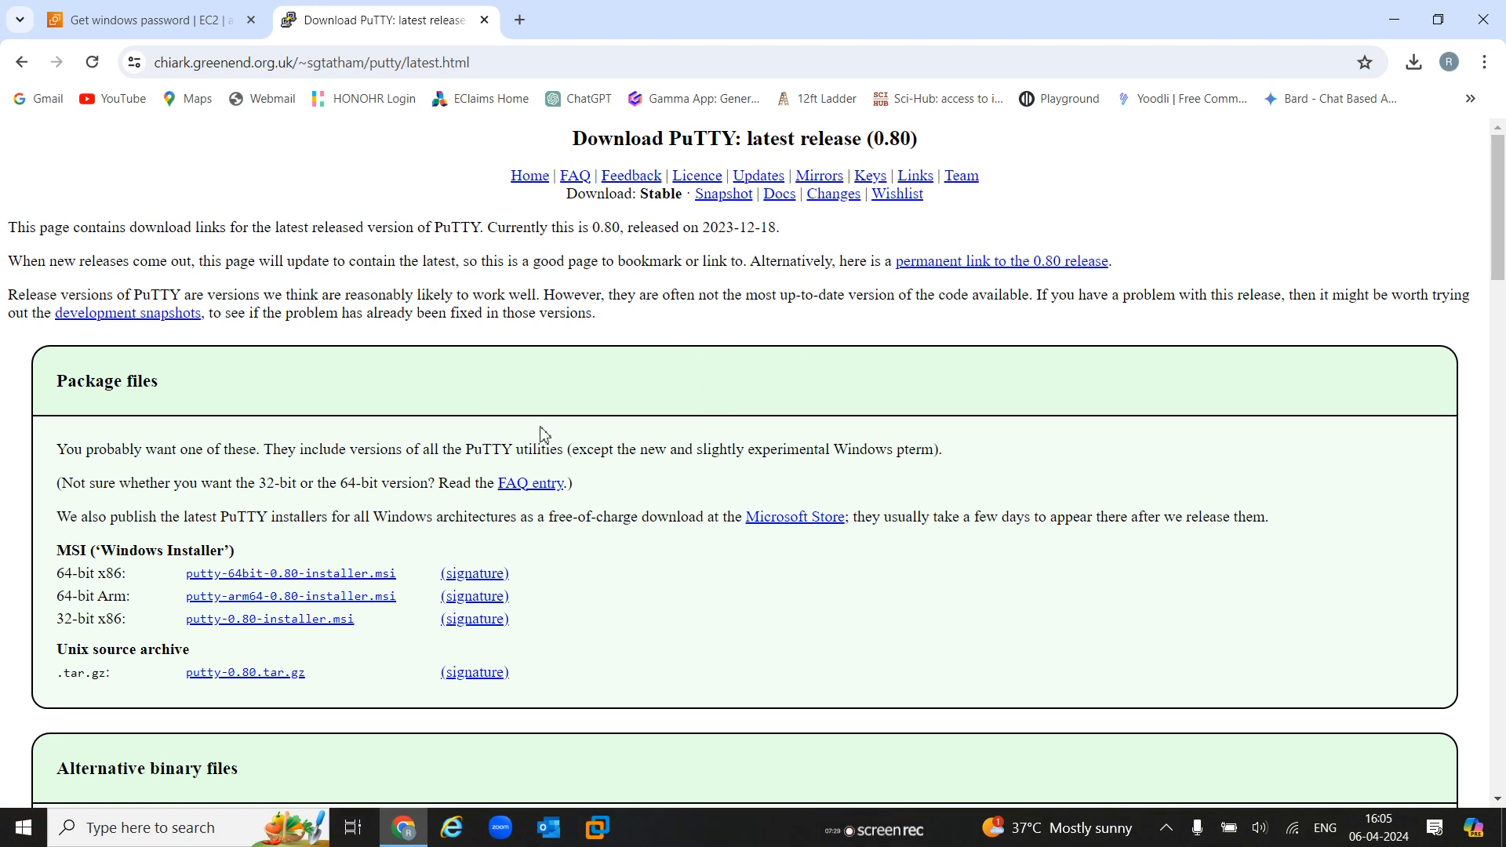
click(484, 20)
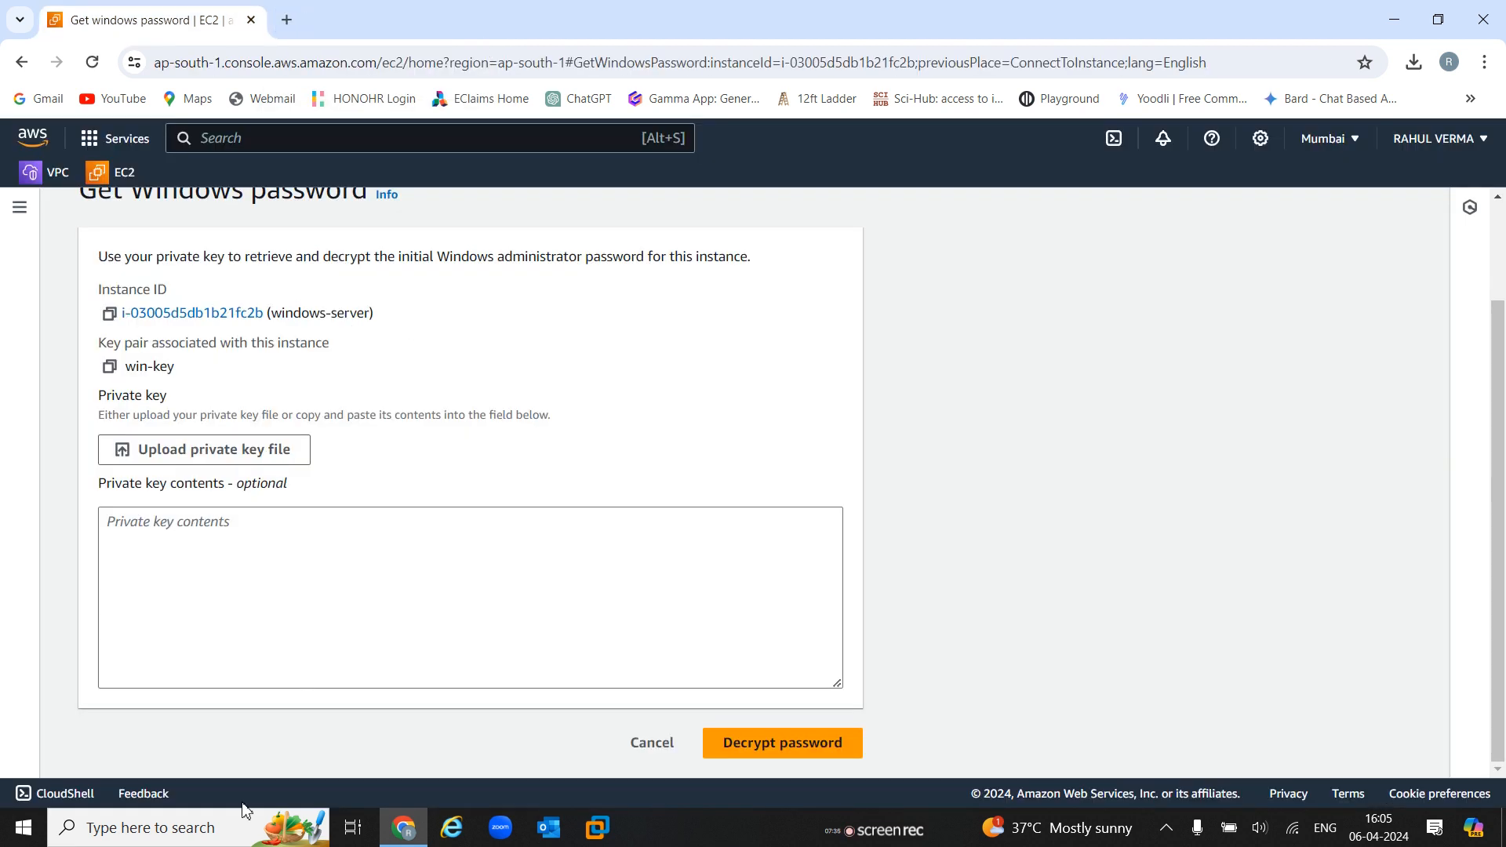
Search Windows for putty, launch PuTTYgen, and load the win-key.ppk private key from Downloads
click(208, 838)
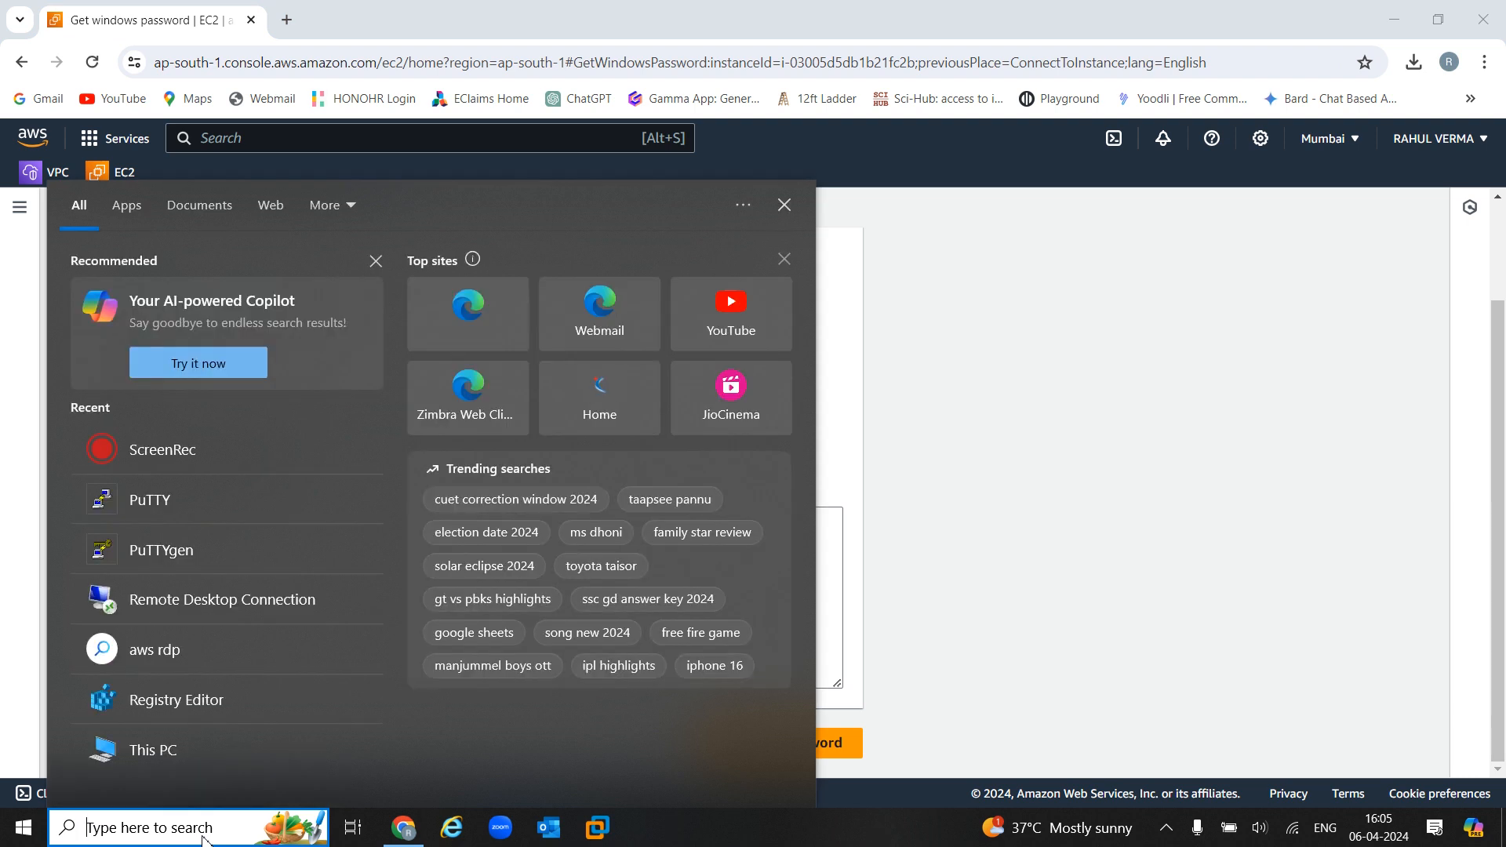
text(putty)
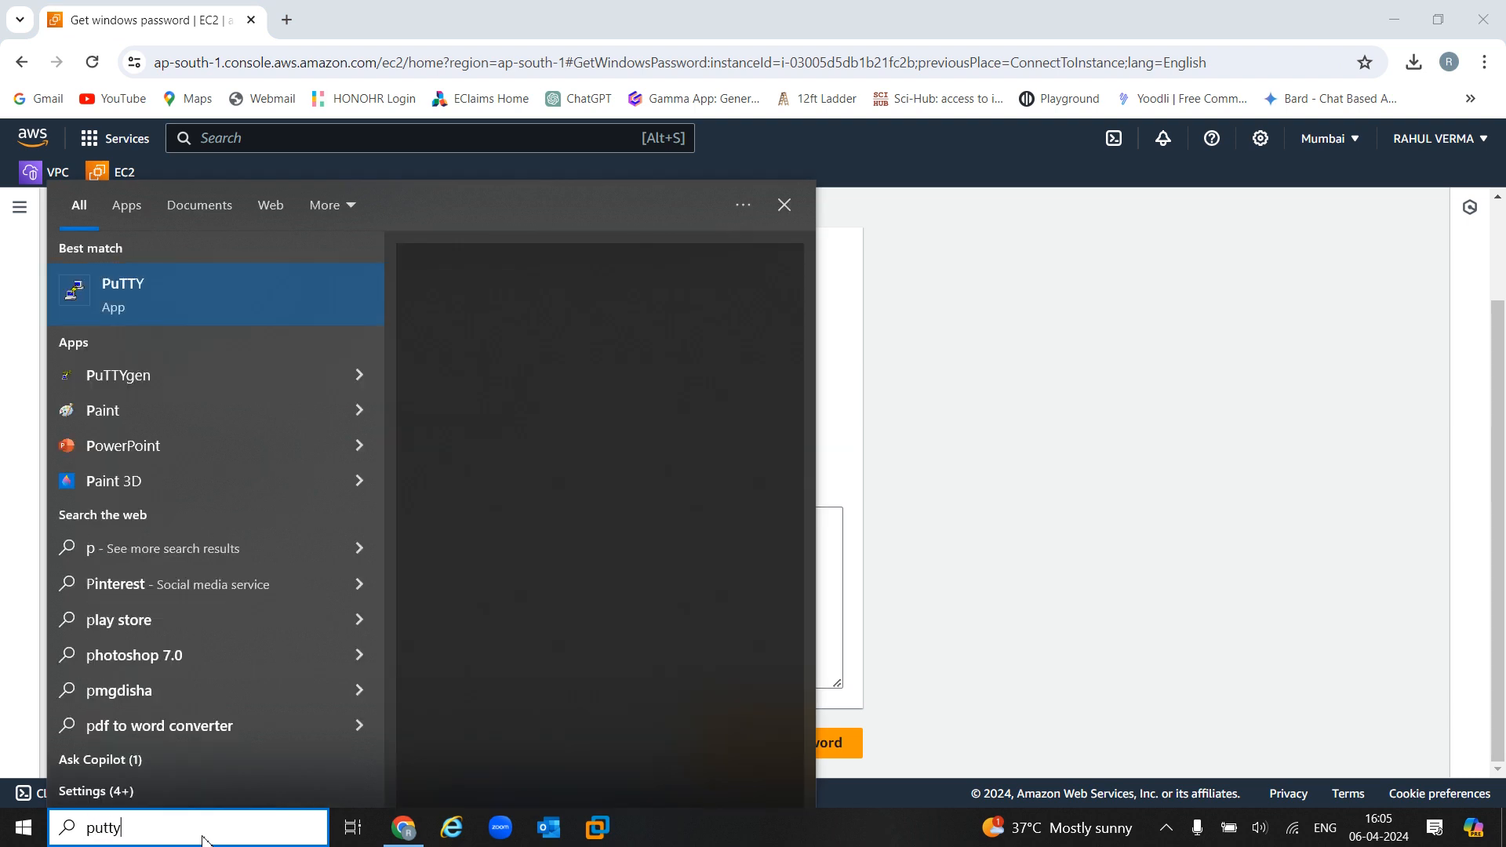
click(160, 389)
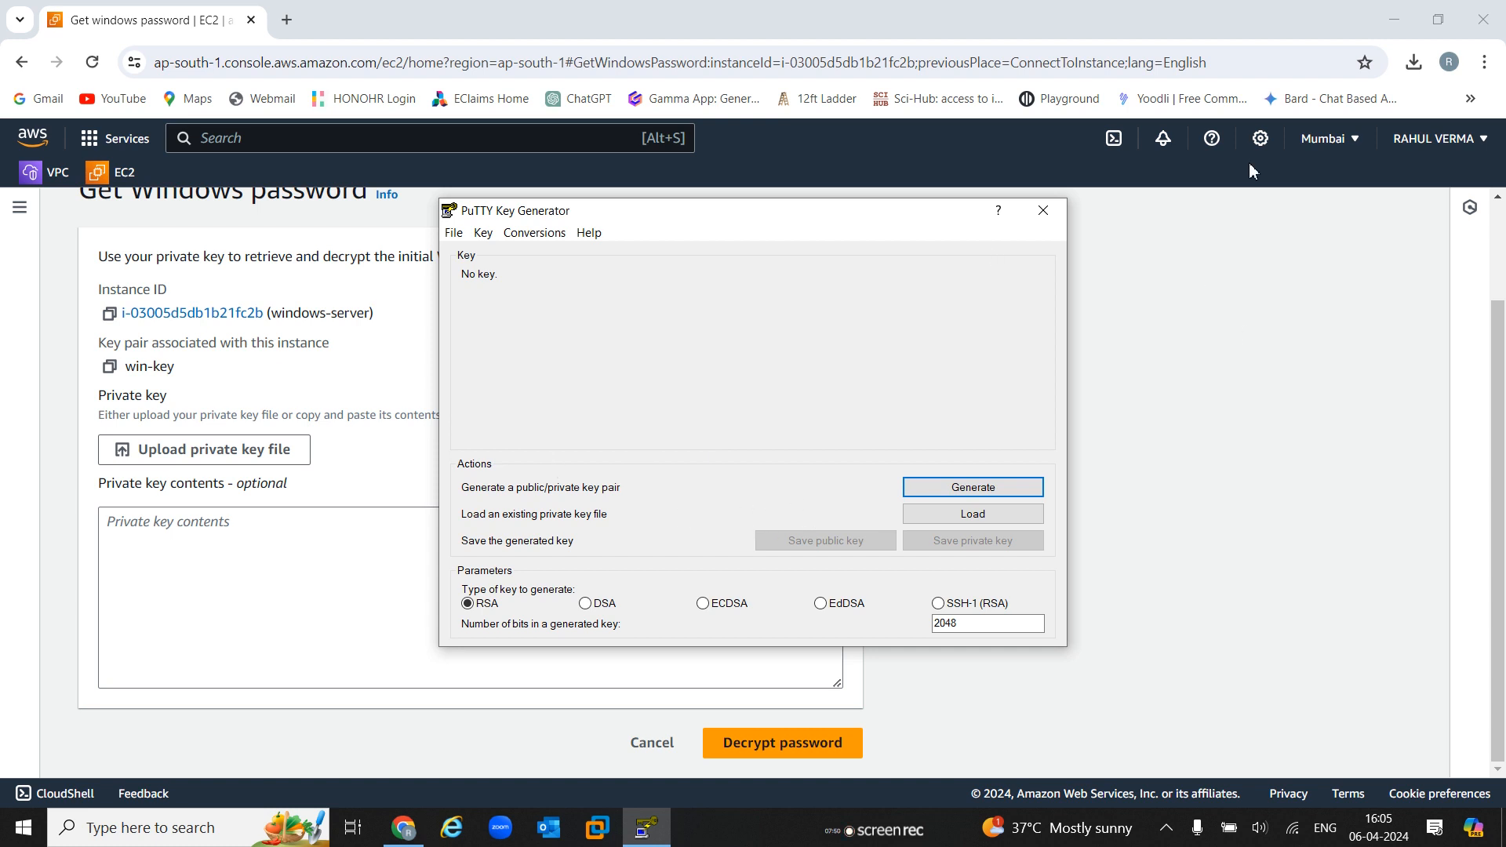
click(986, 521)
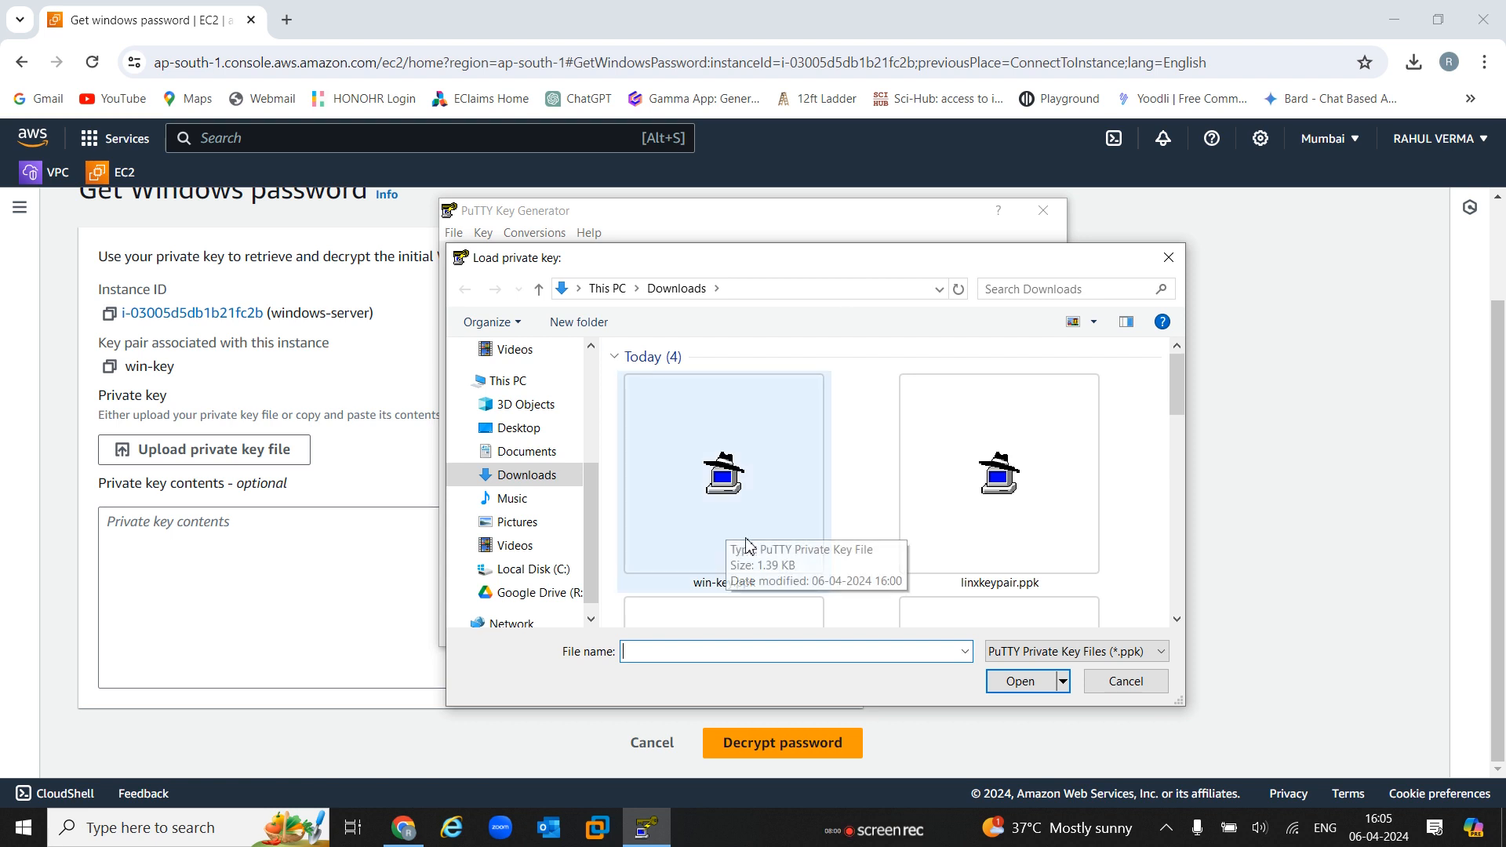
click(736, 492)
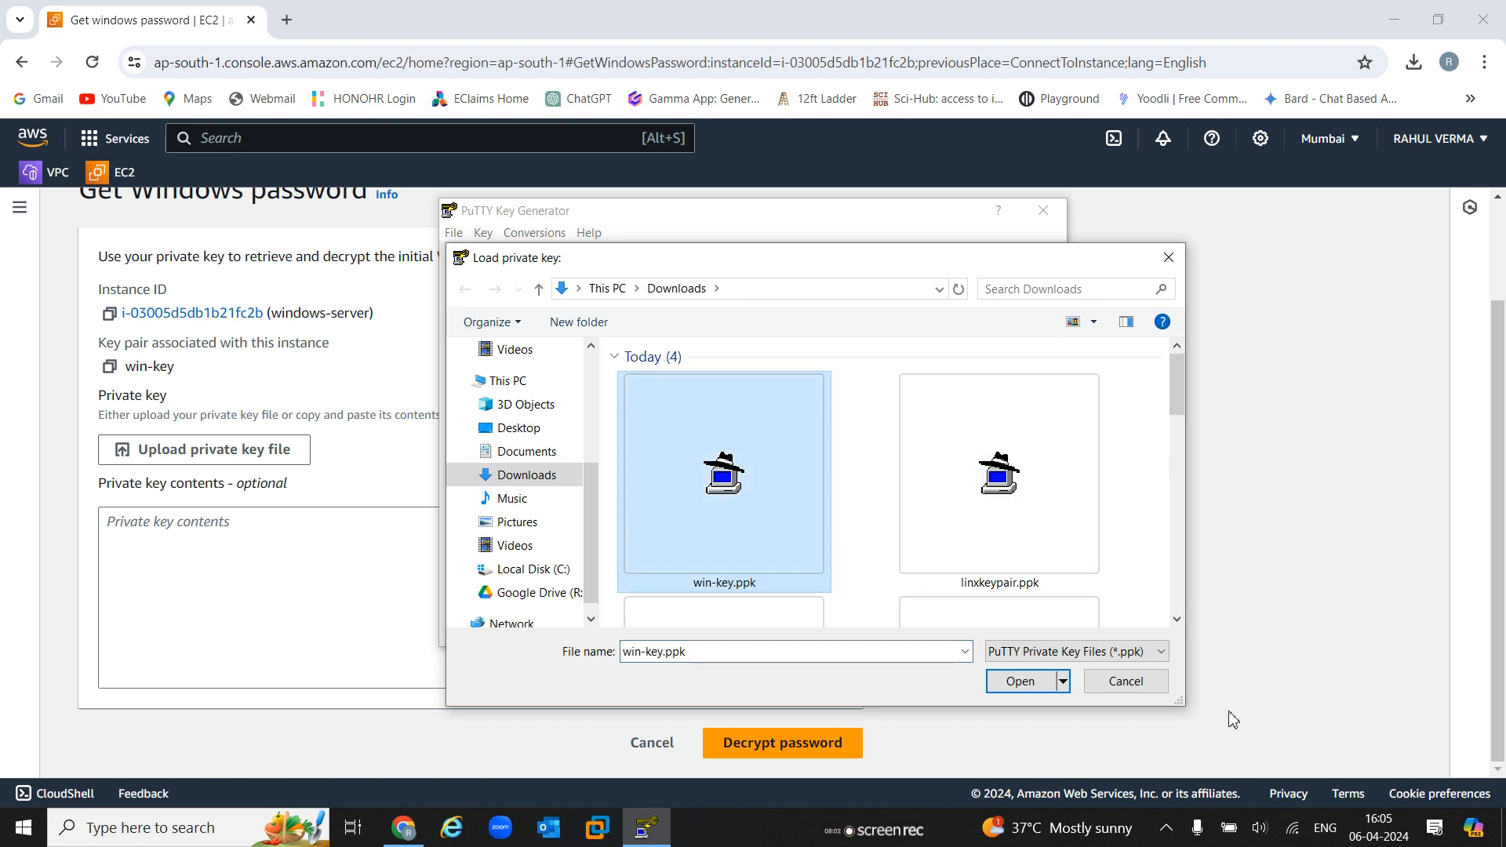
click(1020, 681)
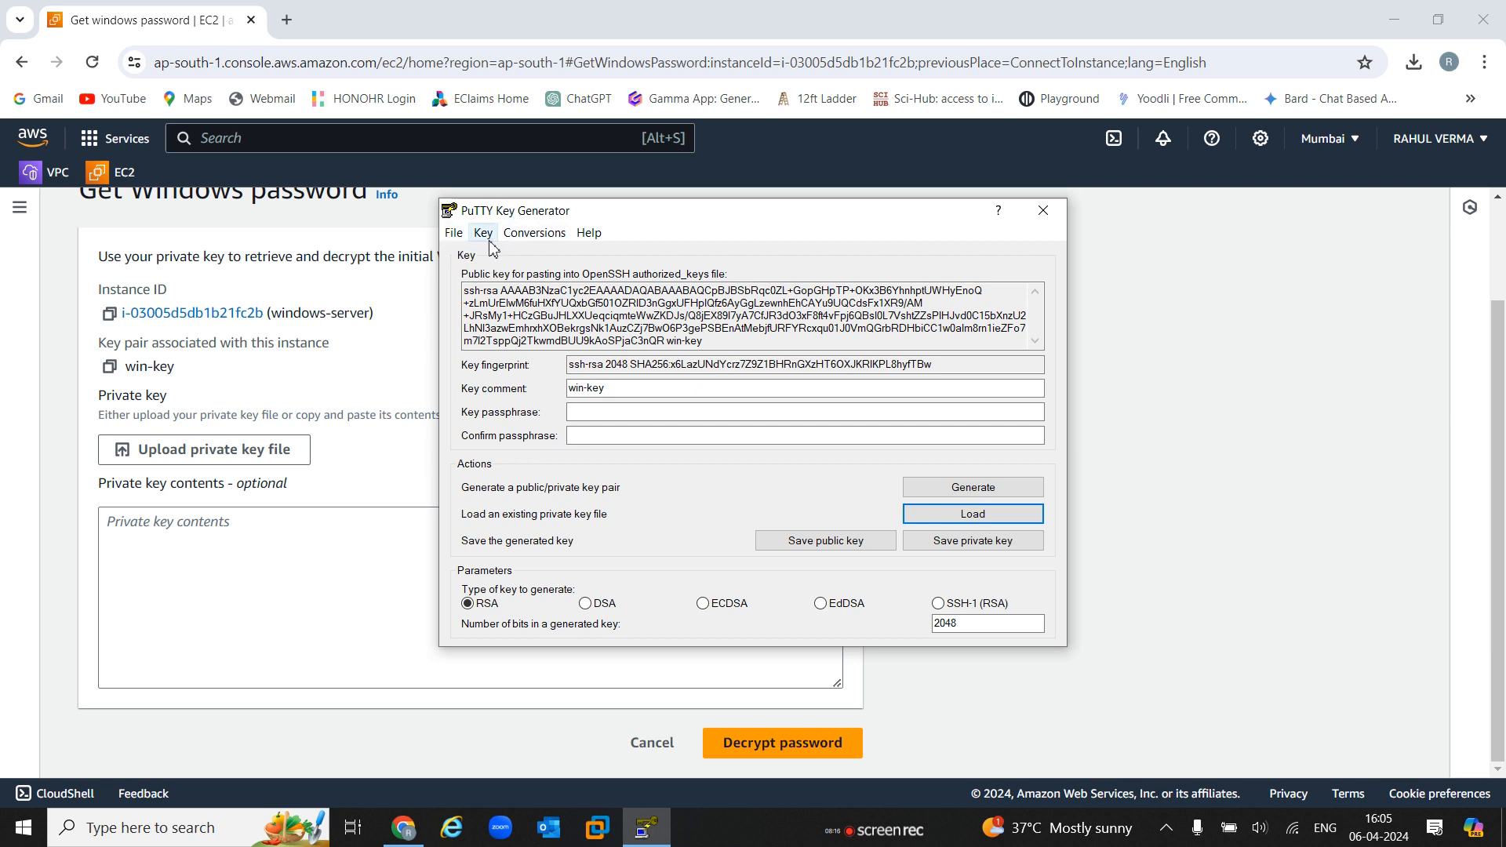
Export the loaded key in OpenSSH format without a passphrase as windowskey.pem in Downloads, and close PuTTYgen
click(540, 239)
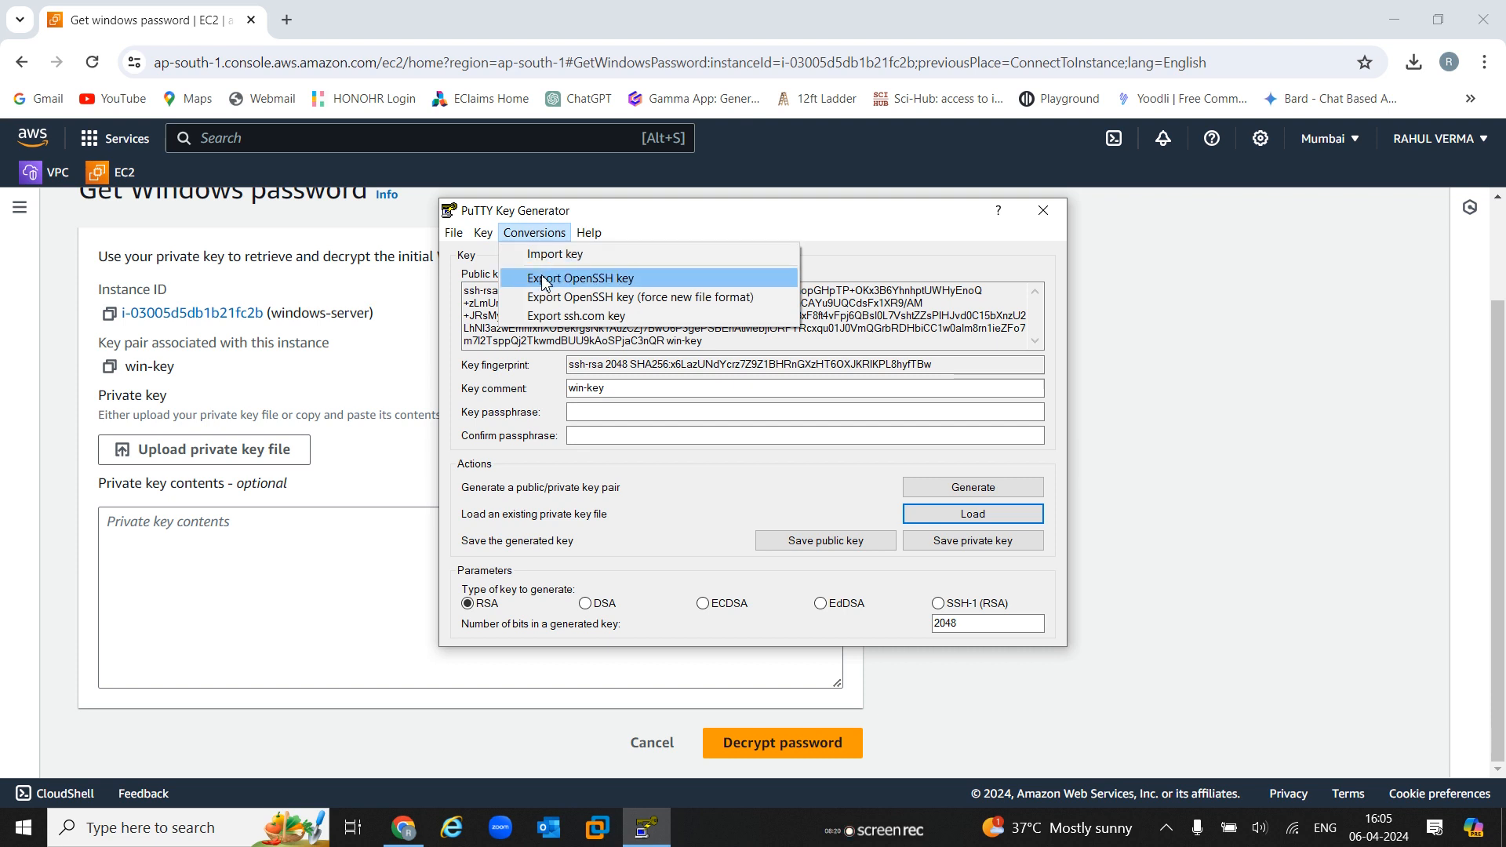
click(600, 281)
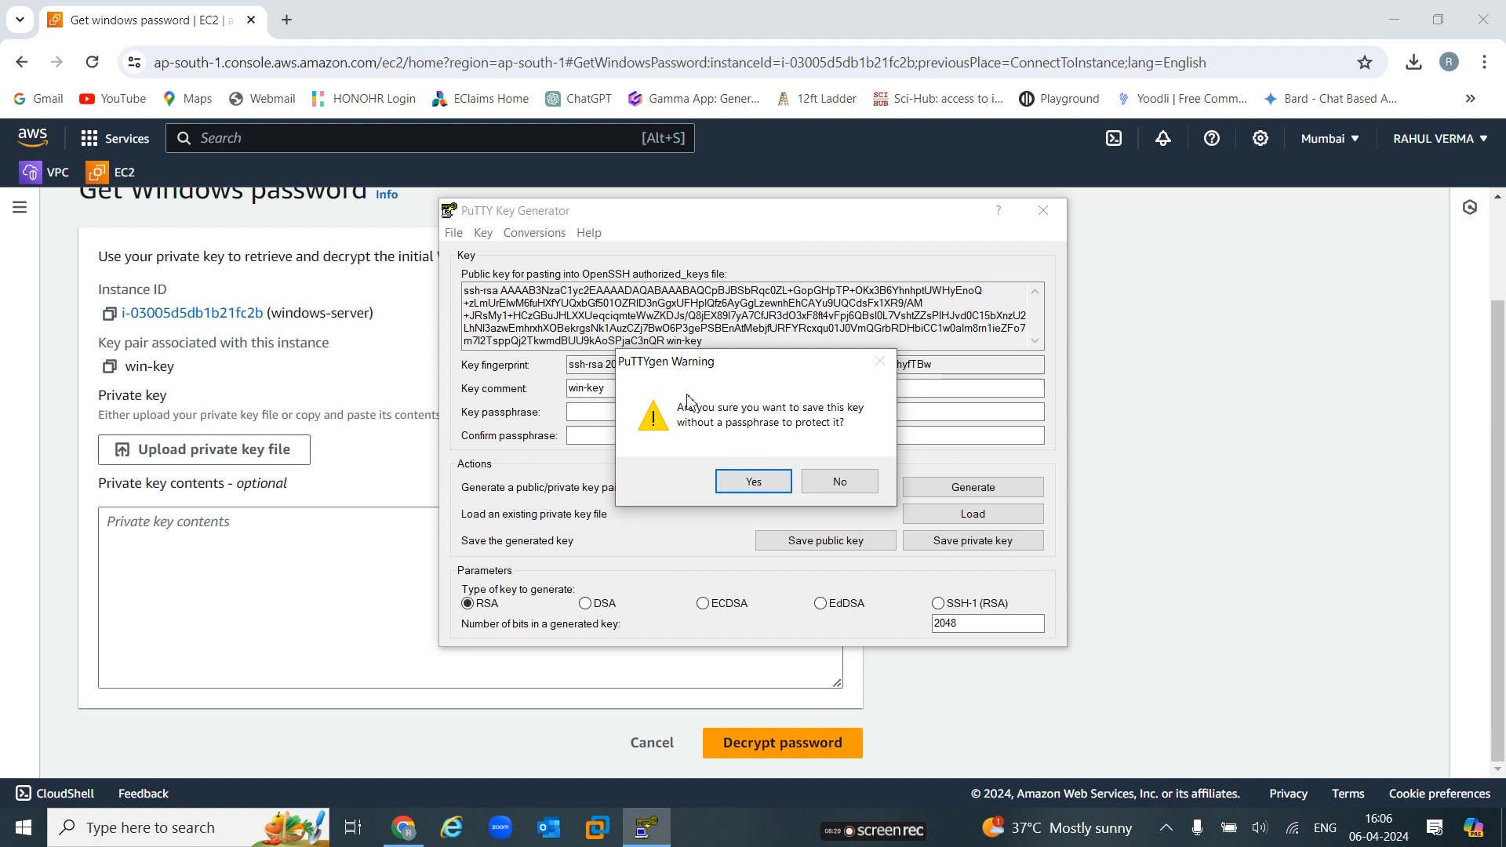
click(749, 493)
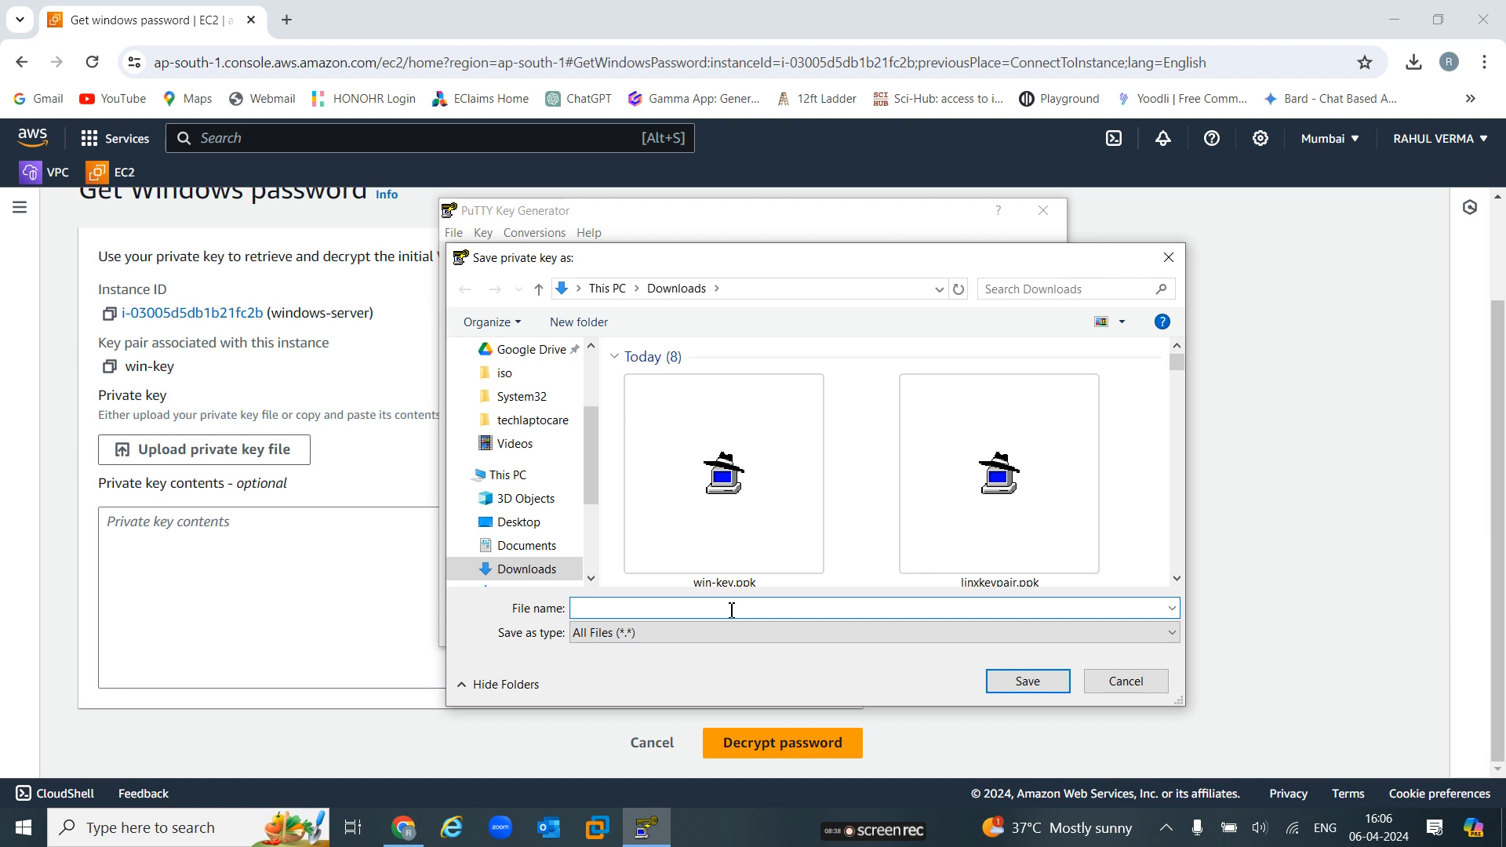
text(wi)
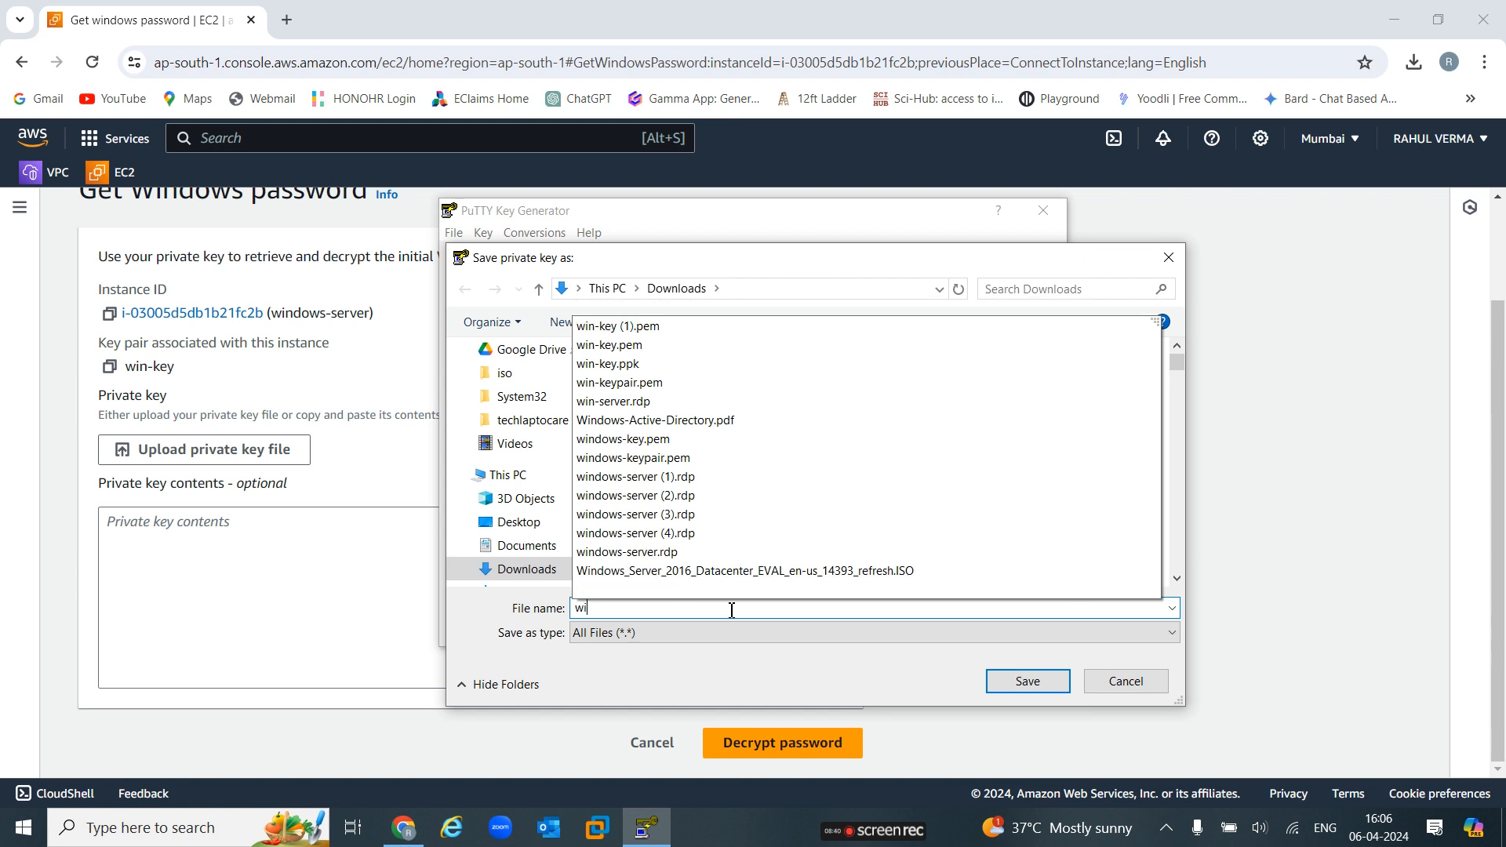
text(ndow)
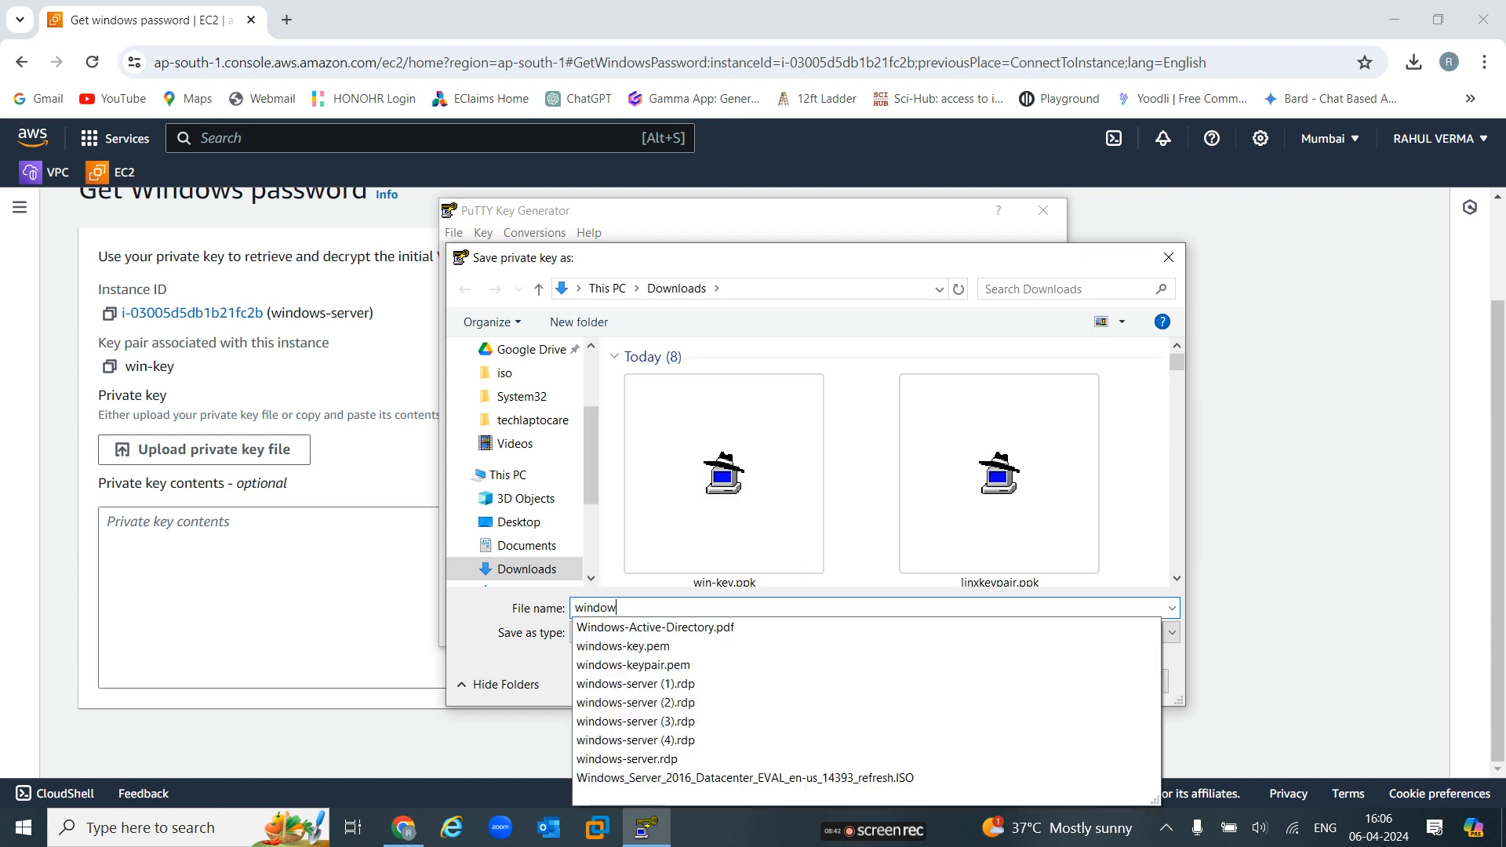
text(skey.pem)
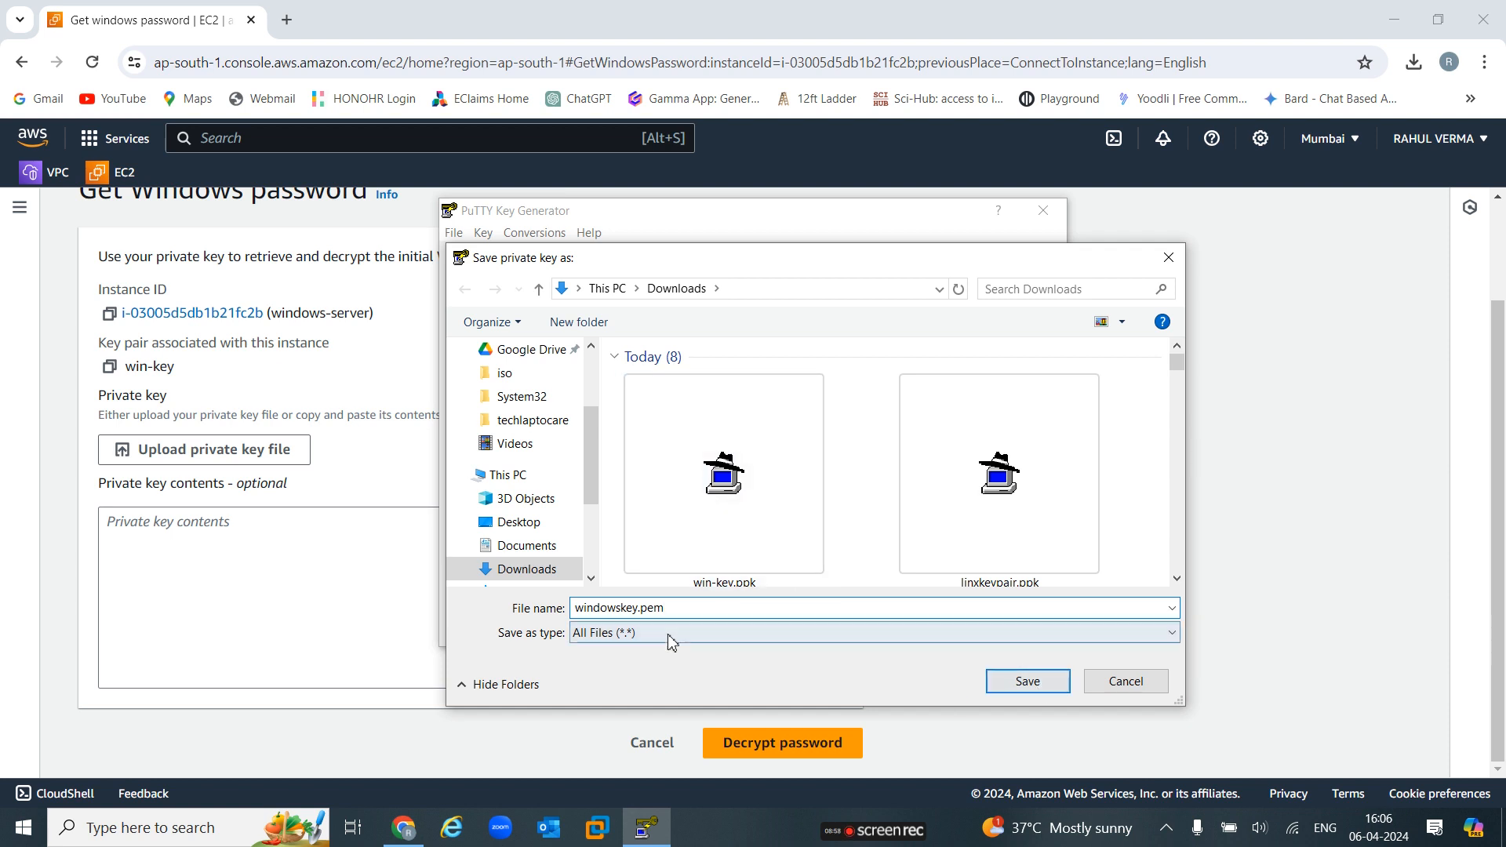
click(1029, 681)
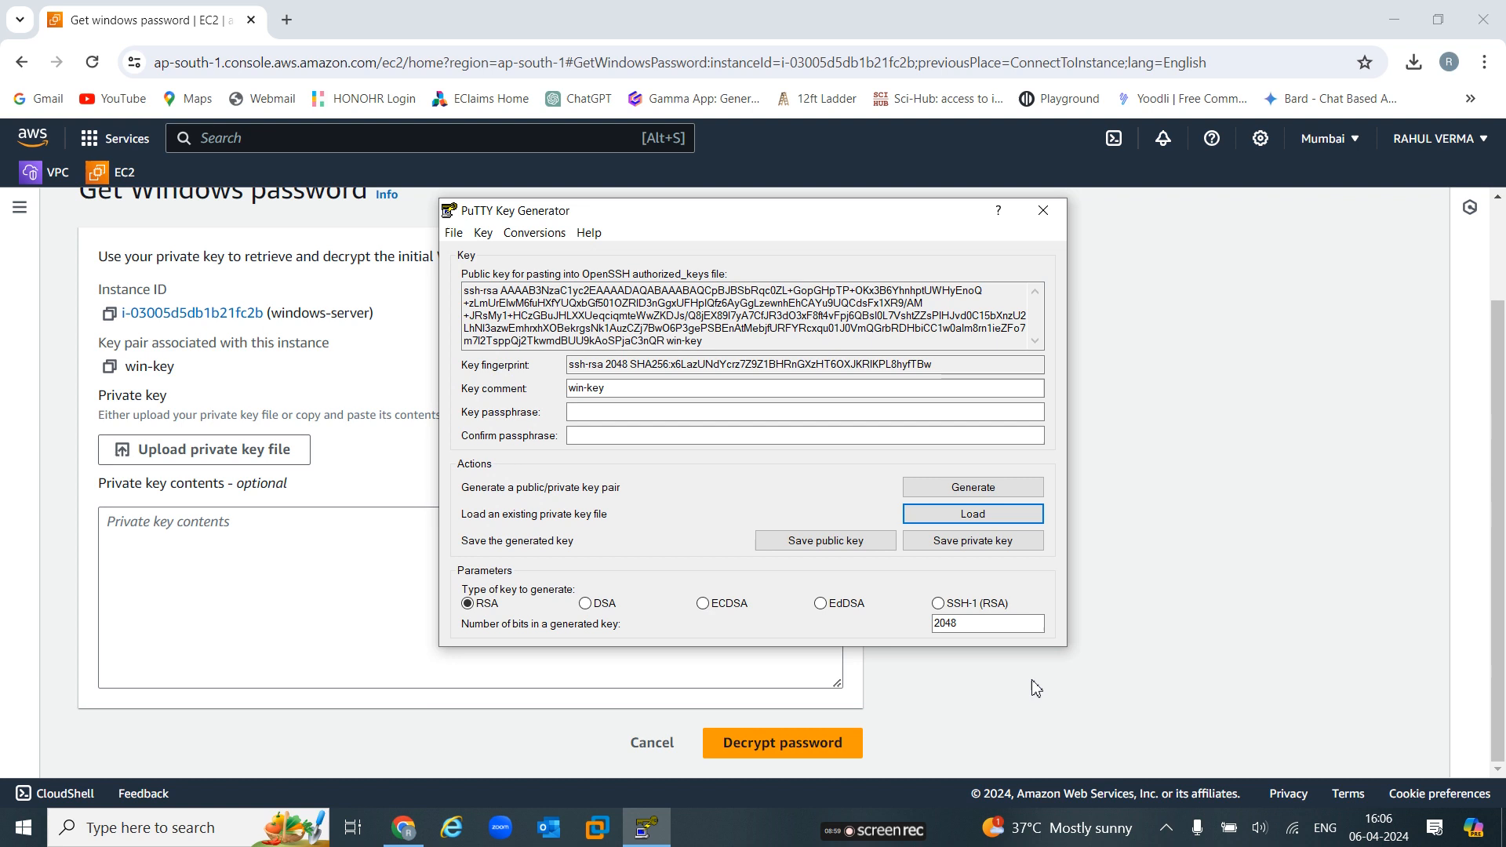
click(1042, 211)
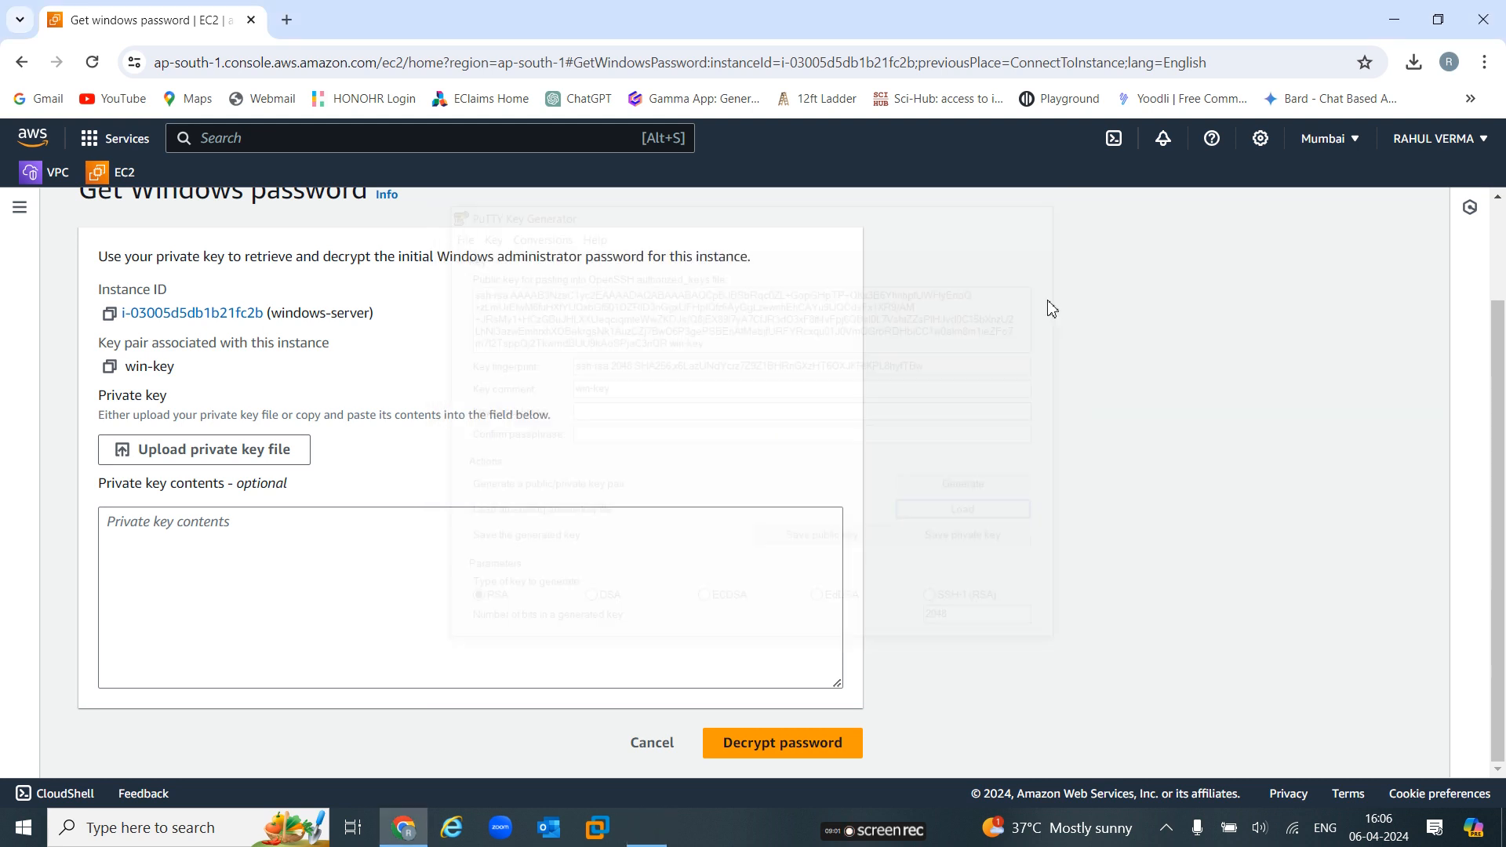
Upload windowskey.pem from Downloads as the private key and decrypt the Windows administrator password for windows-server
click(278, 456)
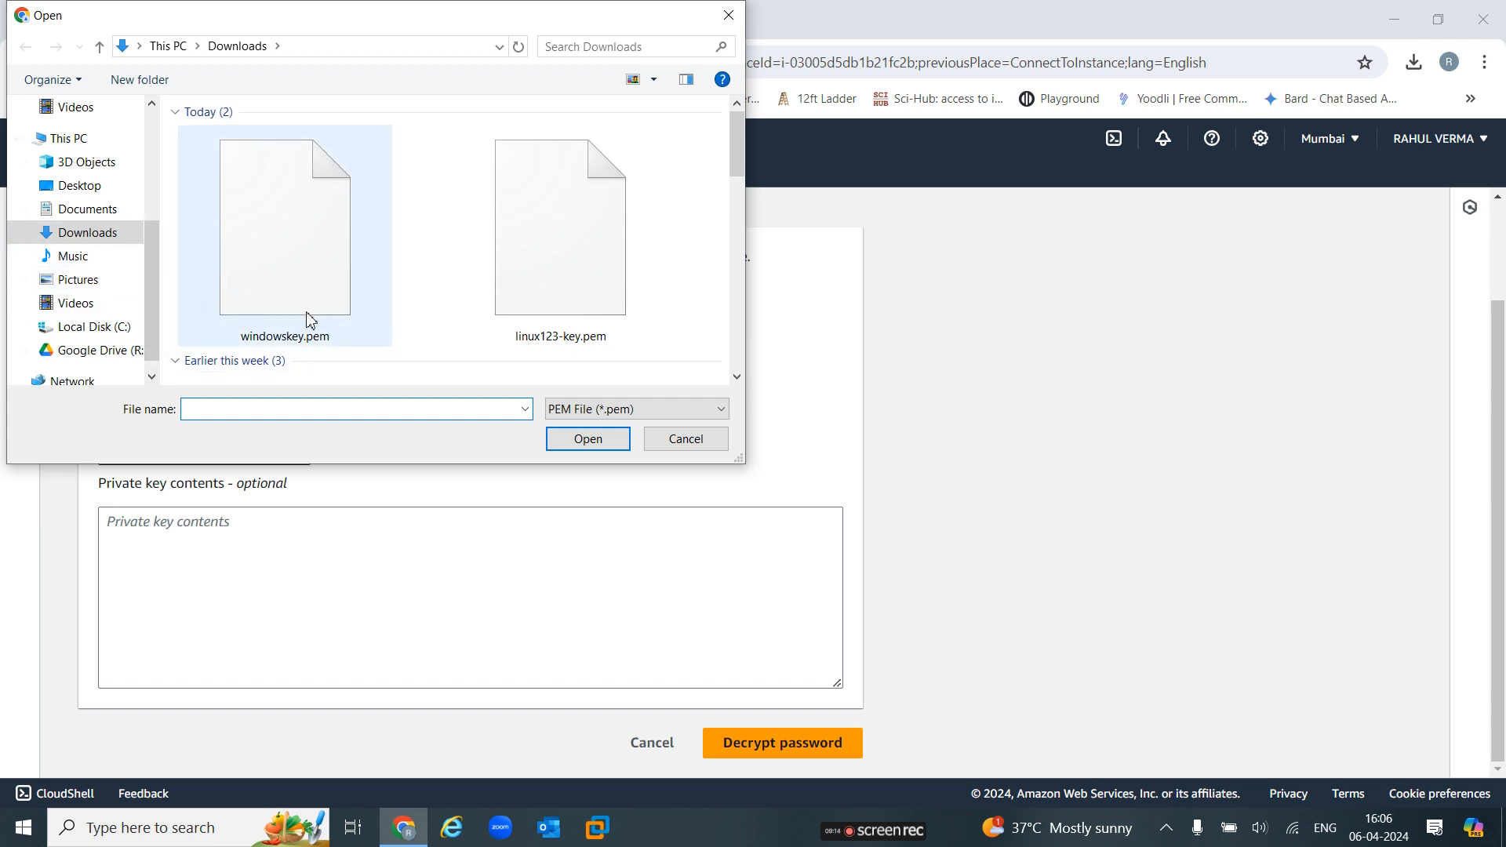
click(287, 267)
click(571, 437)
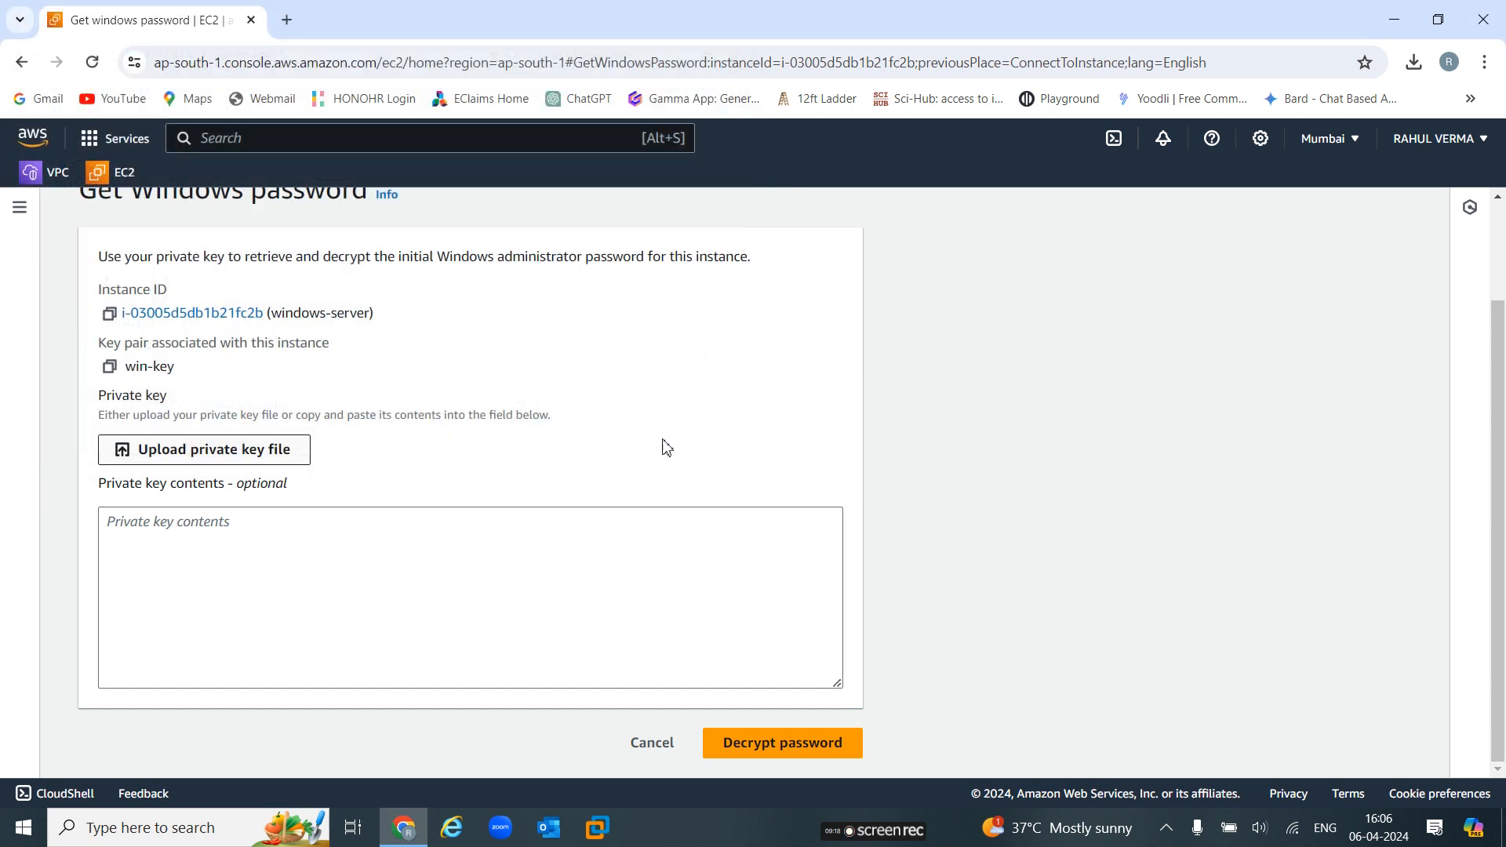
scroll(753, 413, down, 1)
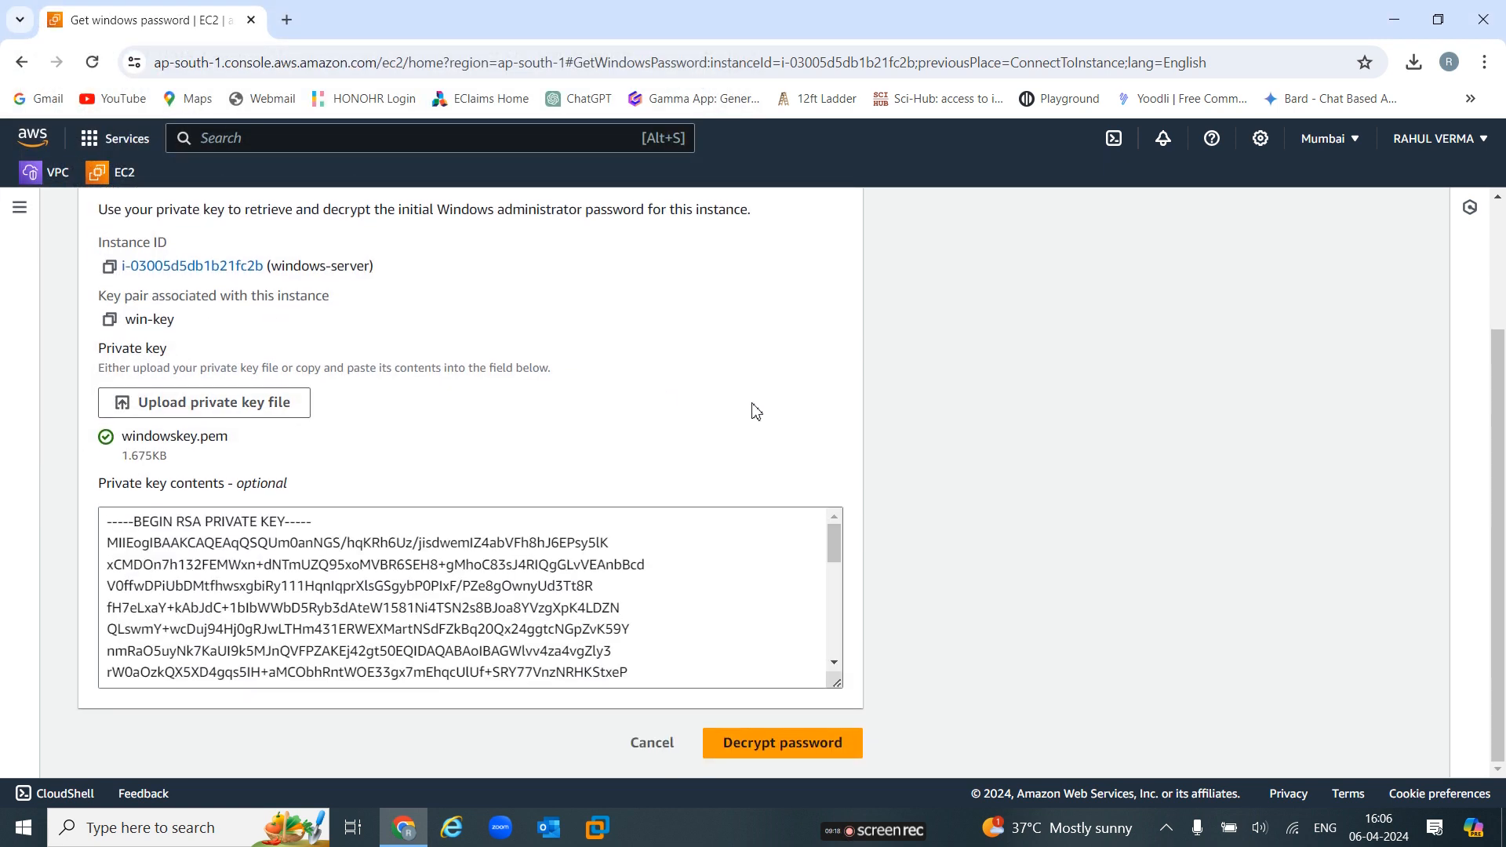
click(793, 748)
scroll(636, 597, down, 2)
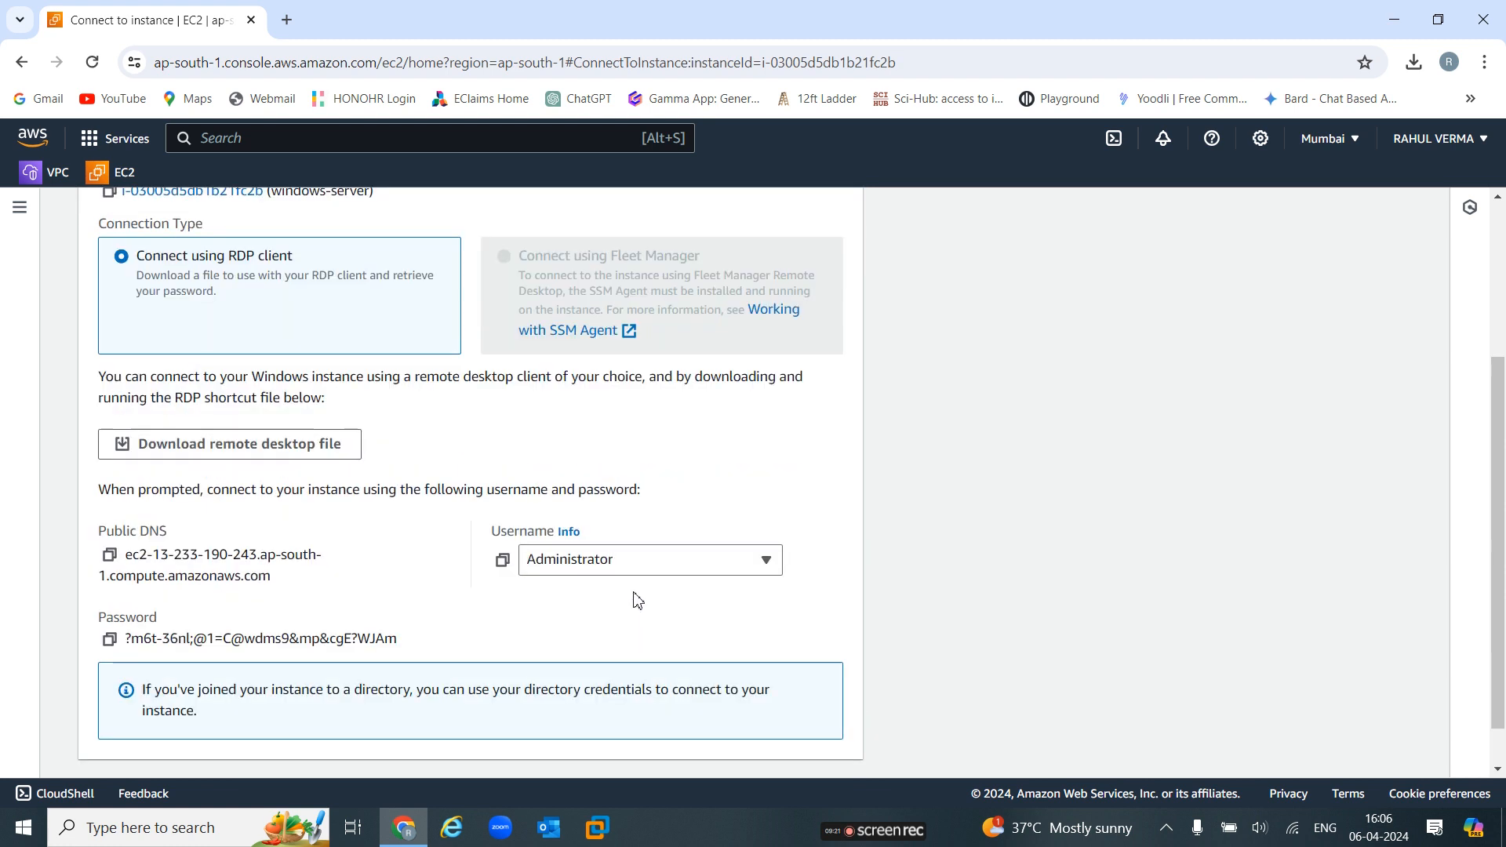
scroll(636, 599, down, 1)
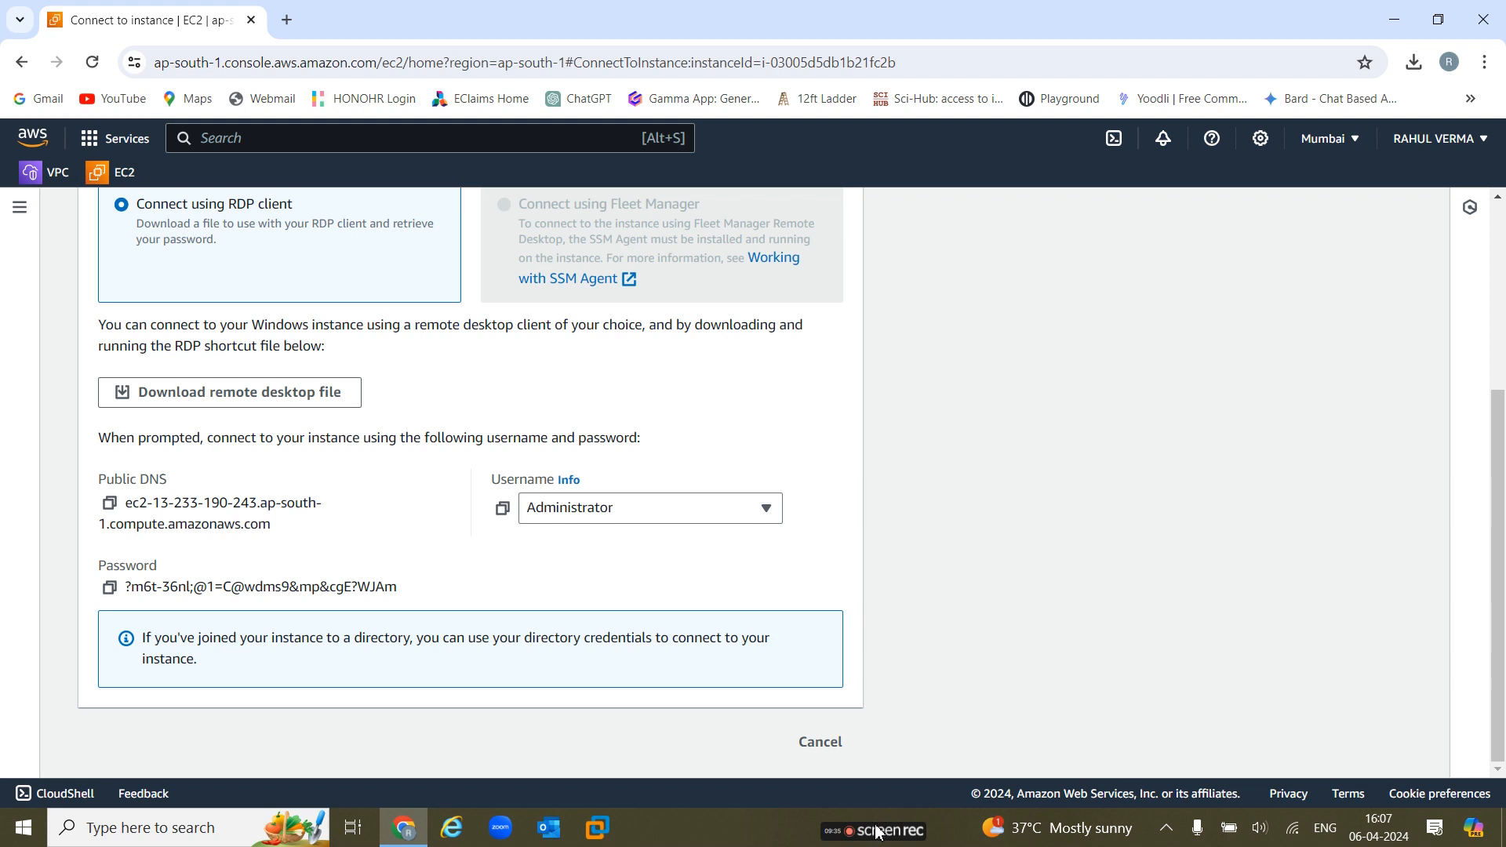
mouse_move(882, 831)
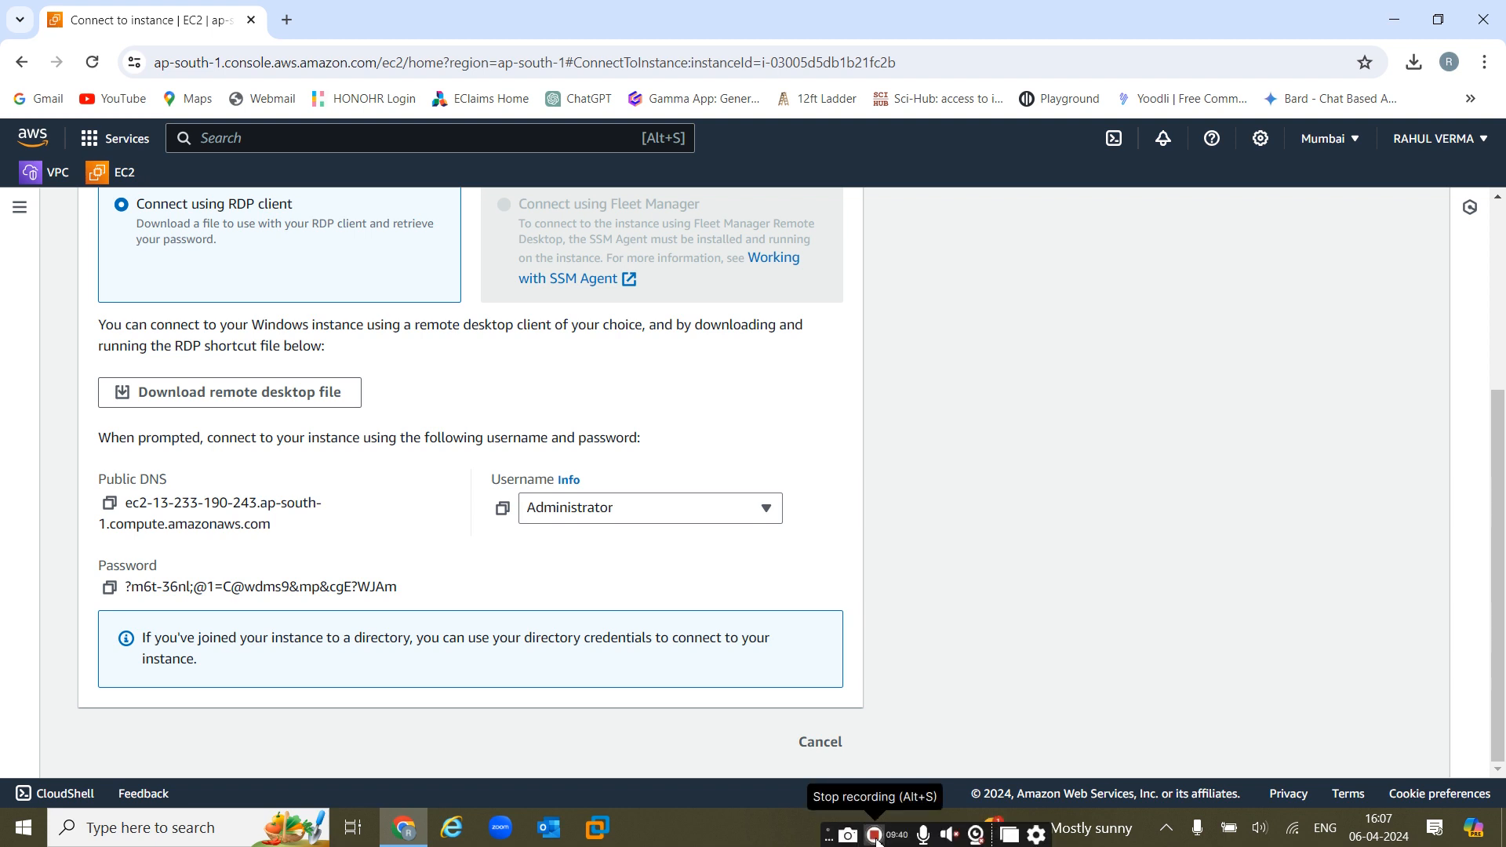